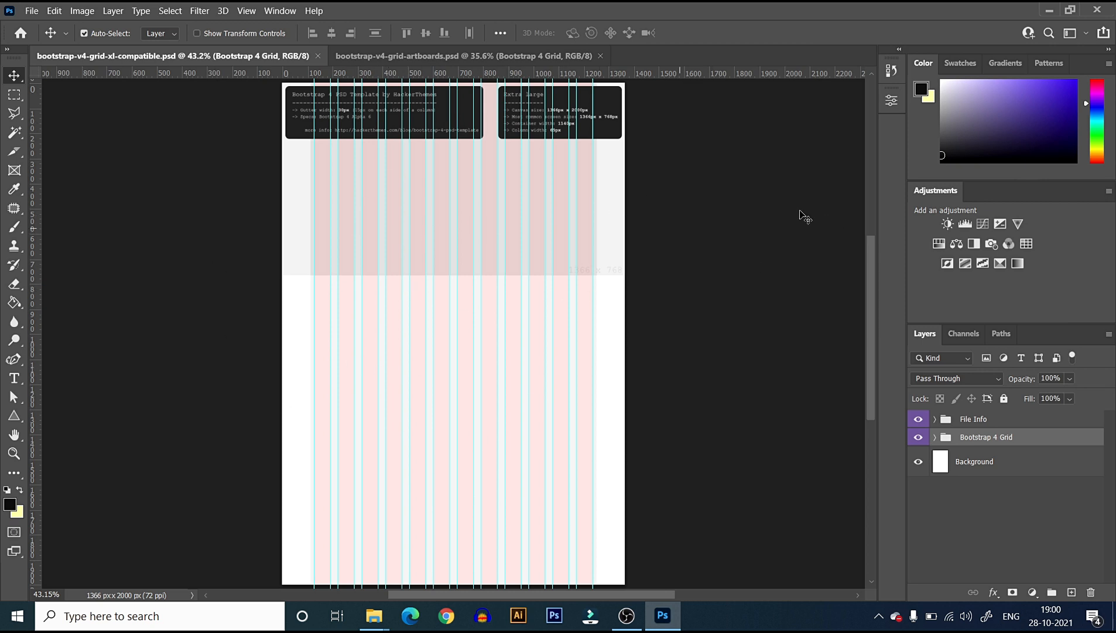
Deselect the Bootstrap 4 Grid group and review the column presets for a new guide layout without applying any
{"action": "left_click", "coordinate": [754, 210]}
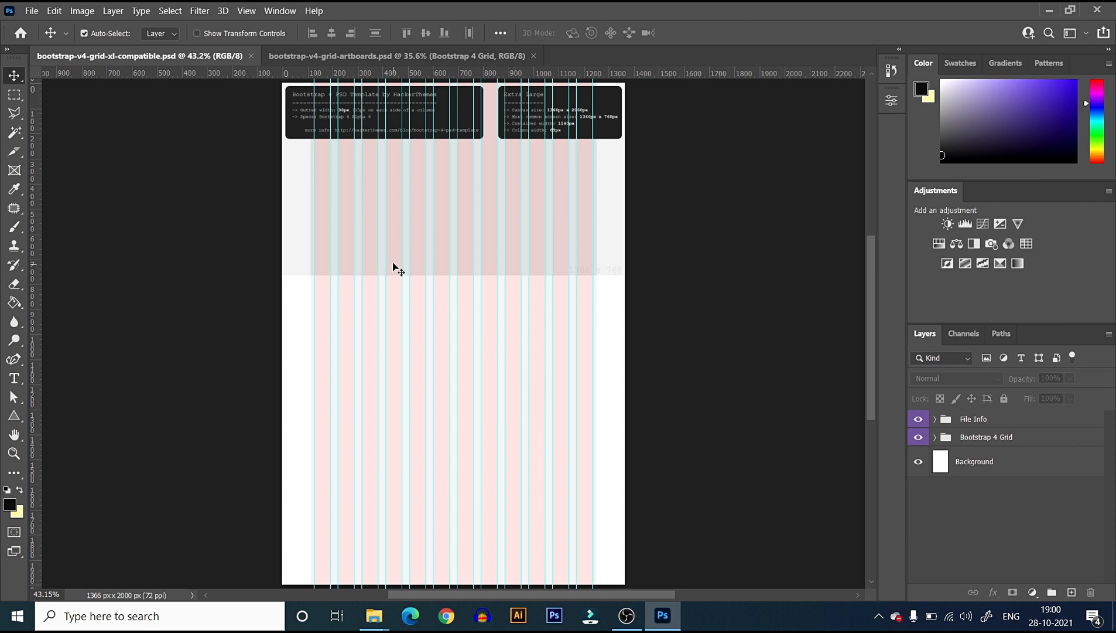
{"action": "left_click", "coordinate": [248, 13]}
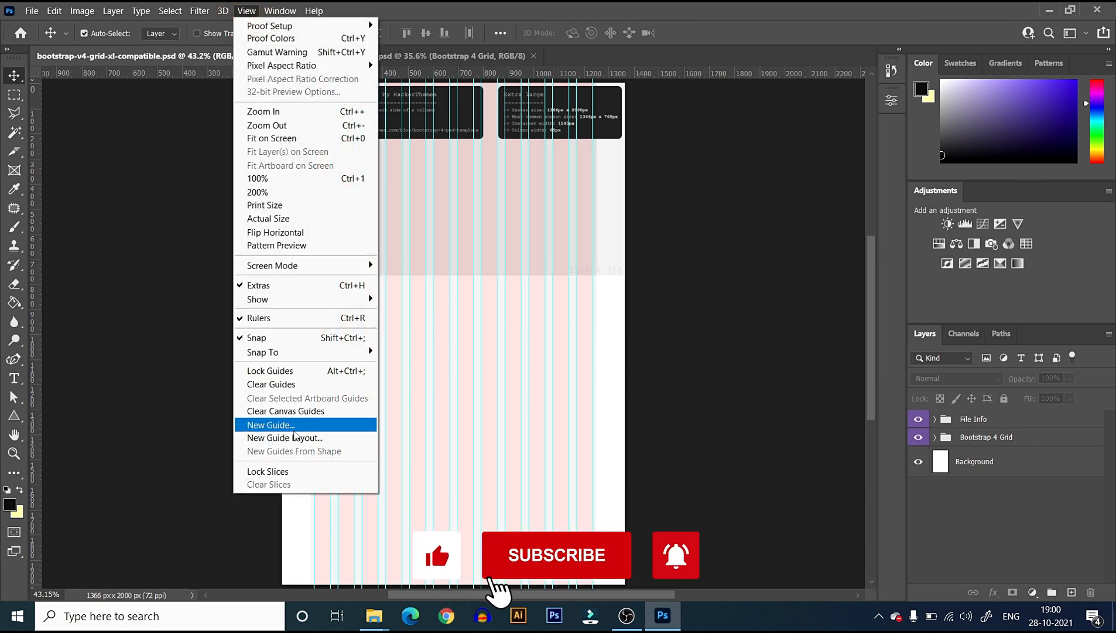
{"action": "left_click", "coordinate": [296, 439]}
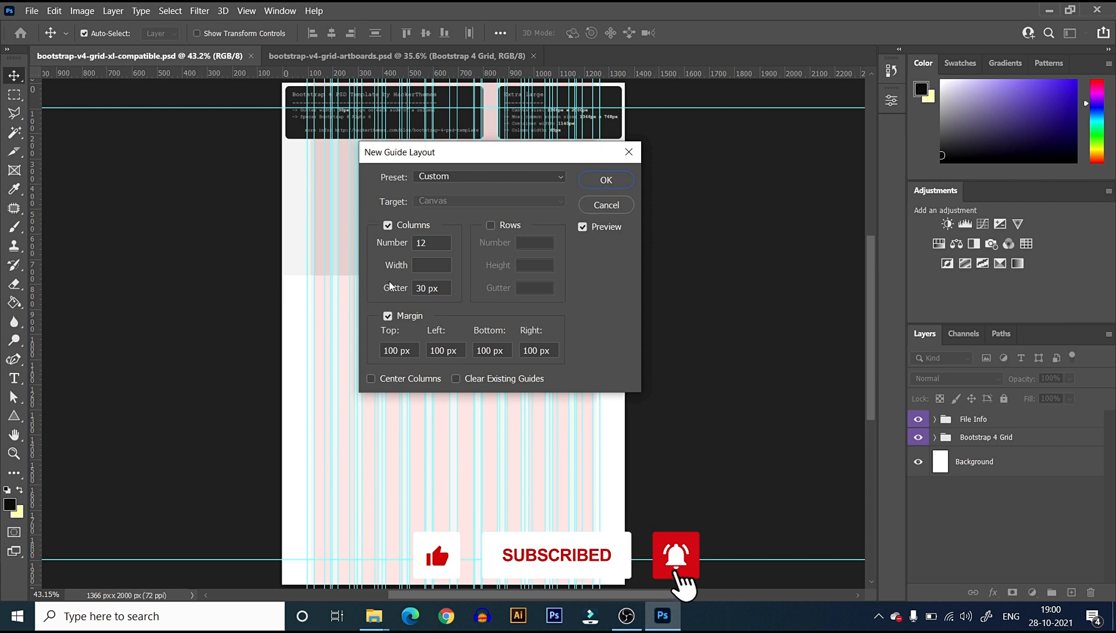
{"action": "left_click", "coordinate": [487, 177]}
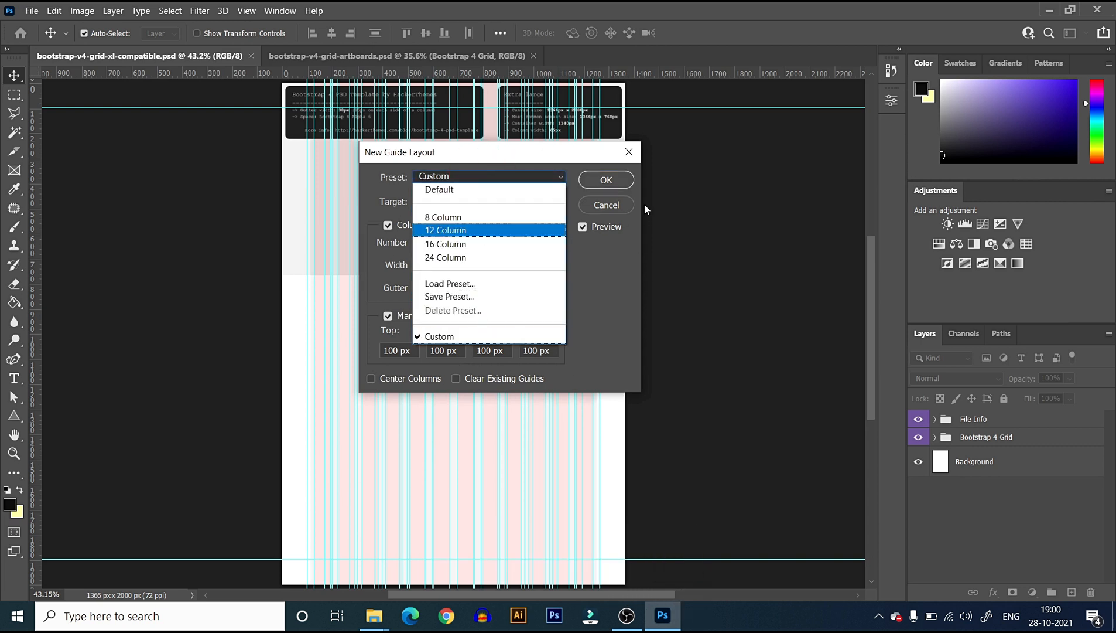
{"action": "left_click", "coordinate": [614, 205]}
{"action": "left_click", "coordinate": [606, 205]}
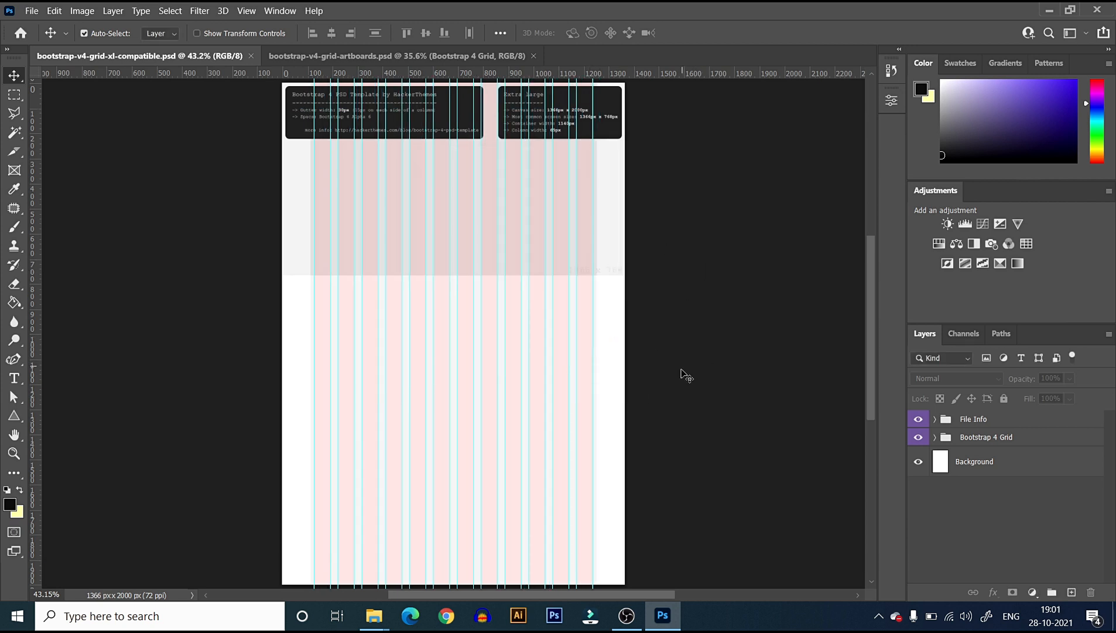
Switch to Chrome, search Google for "bootstrap grid psd", and close the browser after viewing the results
{"action": "left_click", "coordinate": [446, 614]}
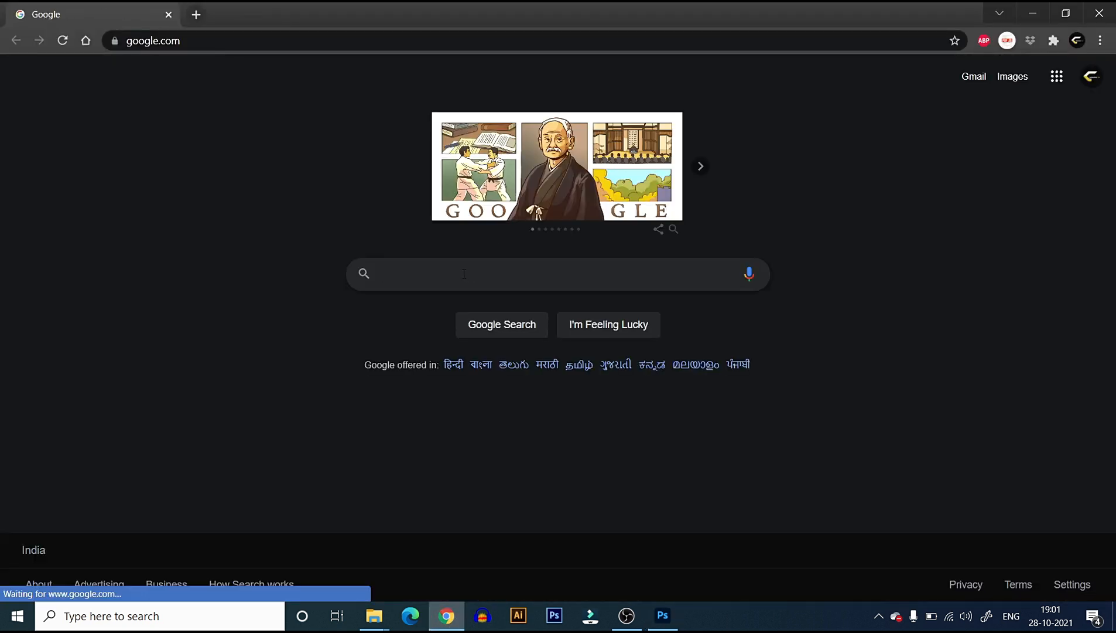
{"action": "left_click", "coordinate": [464, 278]}
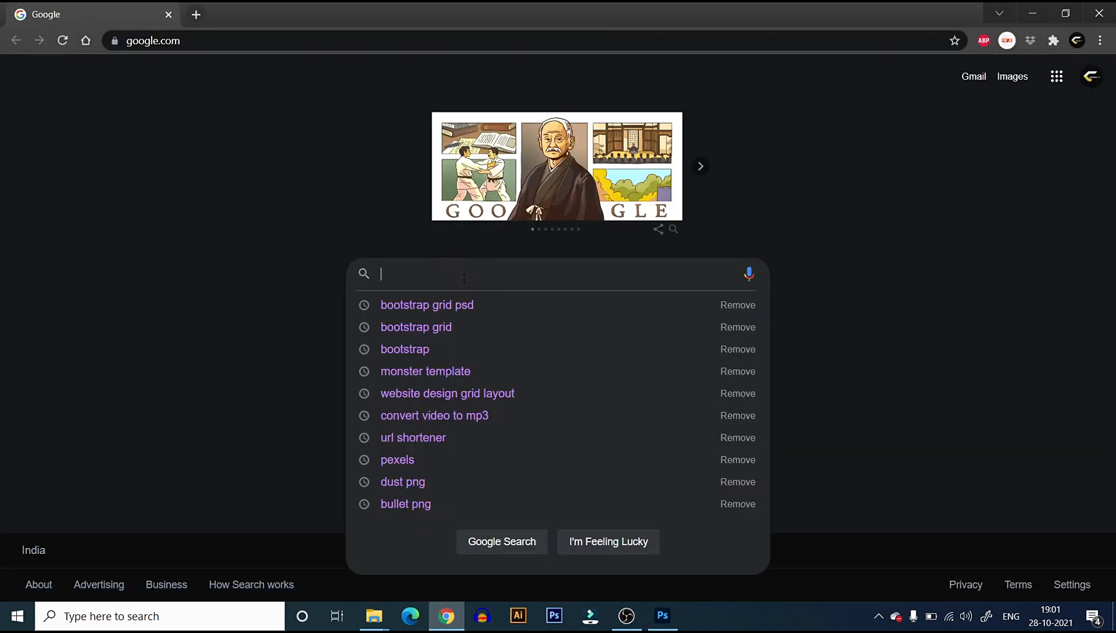
{"action": "left_click", "coordinate": [480, 303]}
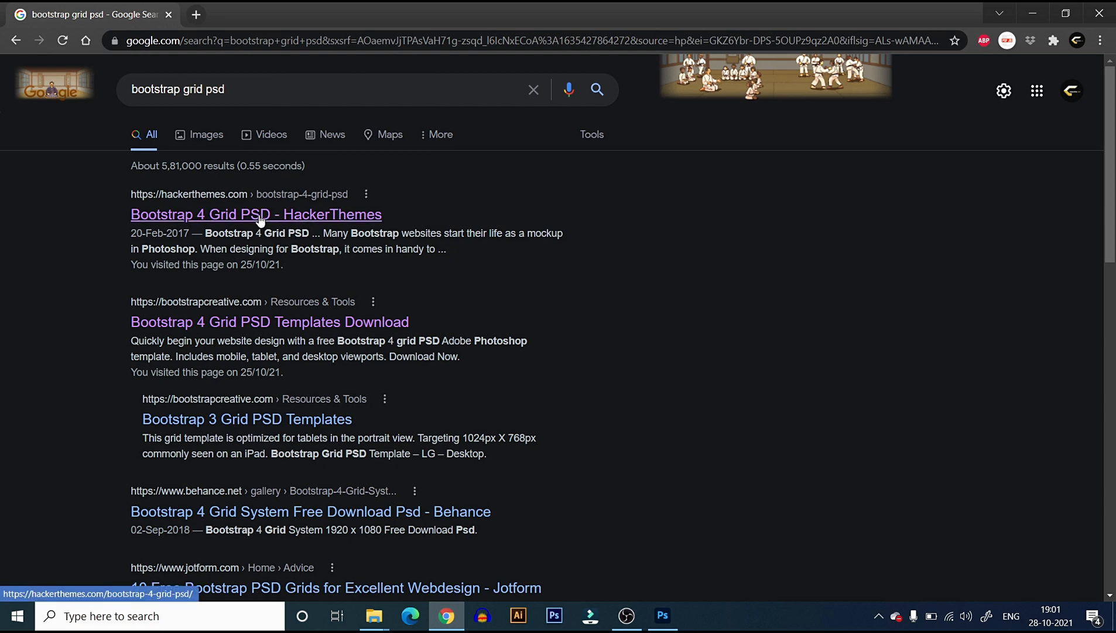
{"action": "left_click", "coordinate": [1096, 6]}
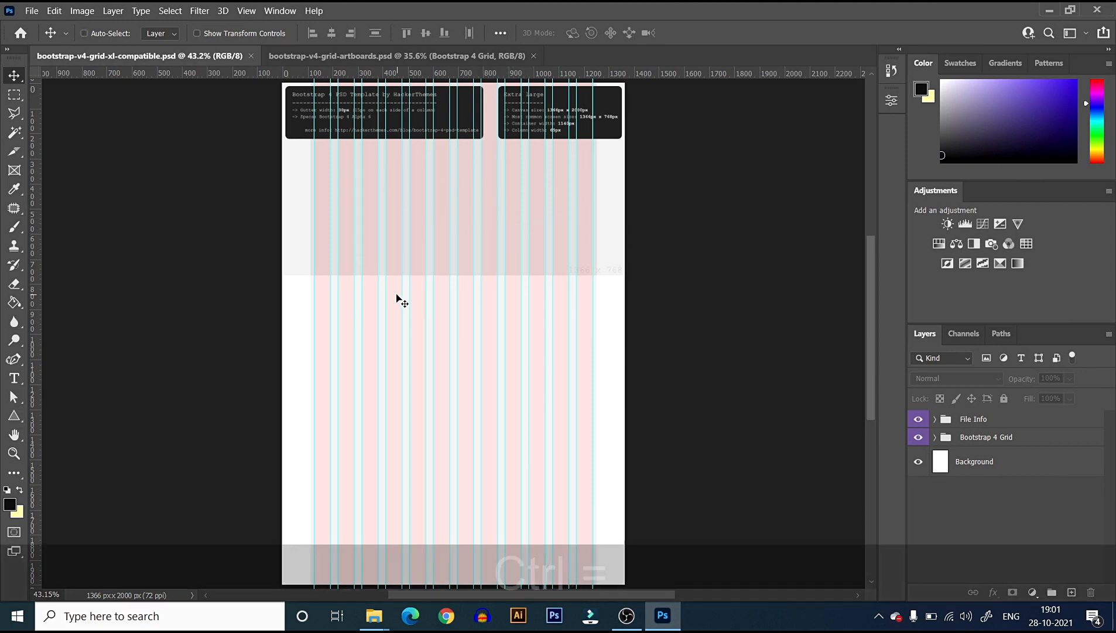
Examine the column grid and guides in the XL-compatible template and compare them with the artboards template
{"action": "key", "text": "ctrl+equal"}
{"action": "key", "text": "ctrl+equal"}
{"action": "scroll", "coordinate": [511, 220], "scroll_direction": "up", "scroll_amount": 3}
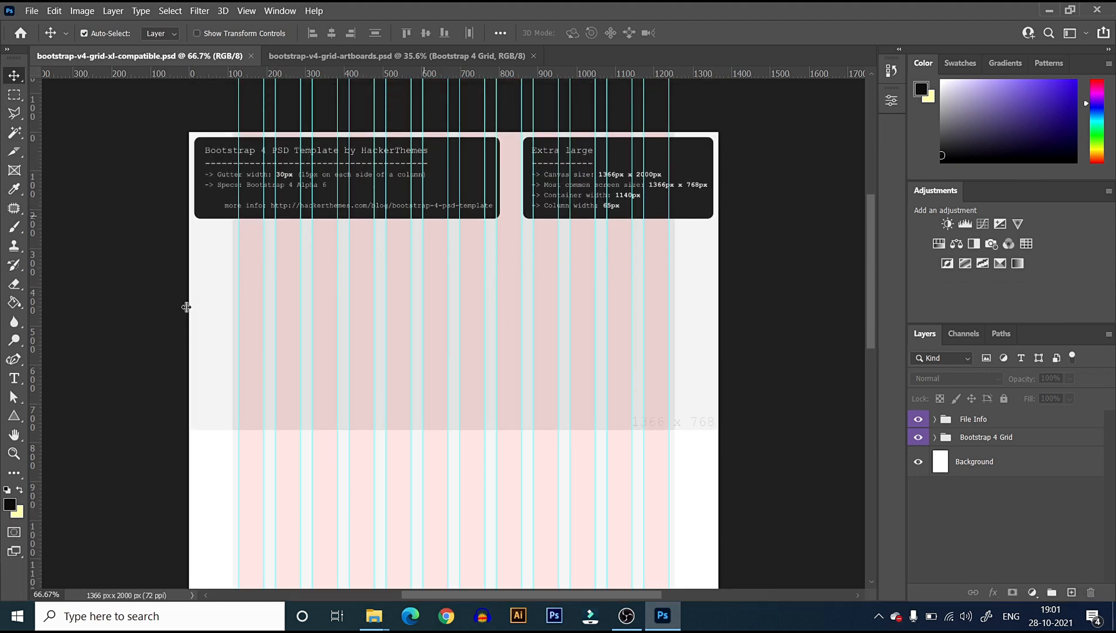
{"action": "scroll", "coordinate": [518, 256], "scroll_direction": "down", "scroll_amount": 1}
{"action": "scroll", "coordinate": [518, 256], "scroll_direction": "up", "scroll_amount": 1}
{"action": "scroll", "coordinate": [463, 214], "scroll_direction": "down", "scroll_amount": 1}
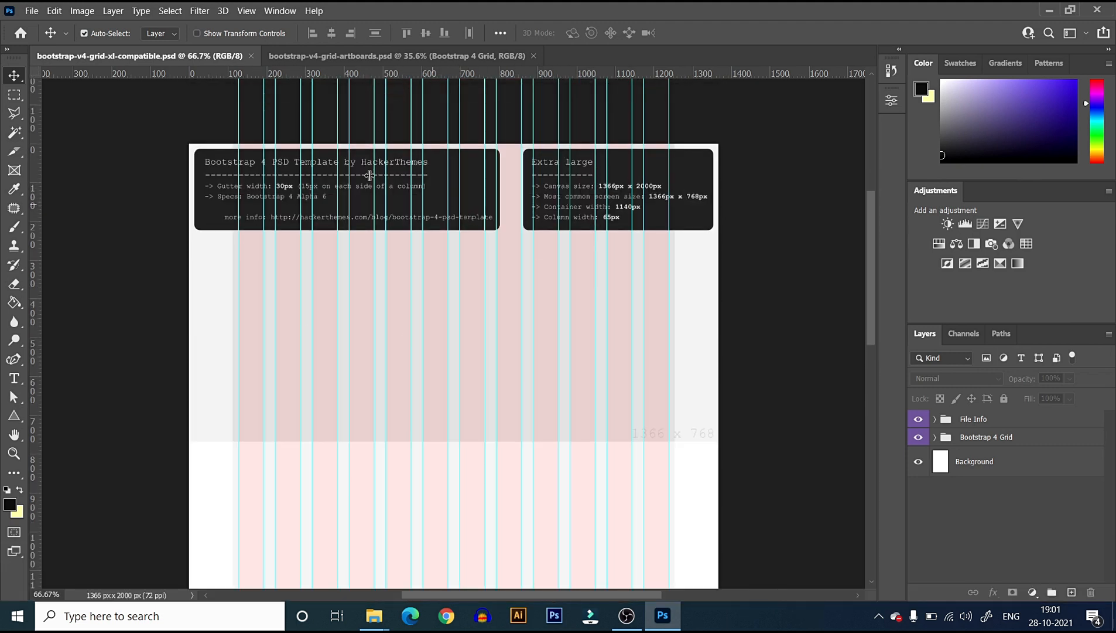
{"action": "left_click", "coordinate": [383, 57]}
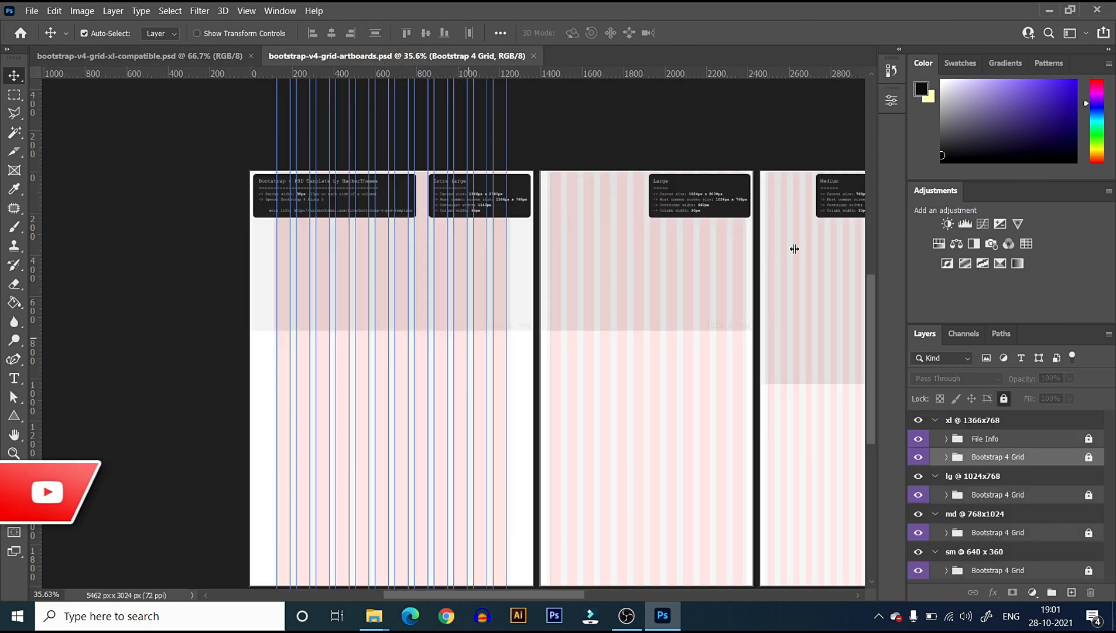
{"action": "key", "text": "ctrl+0"}
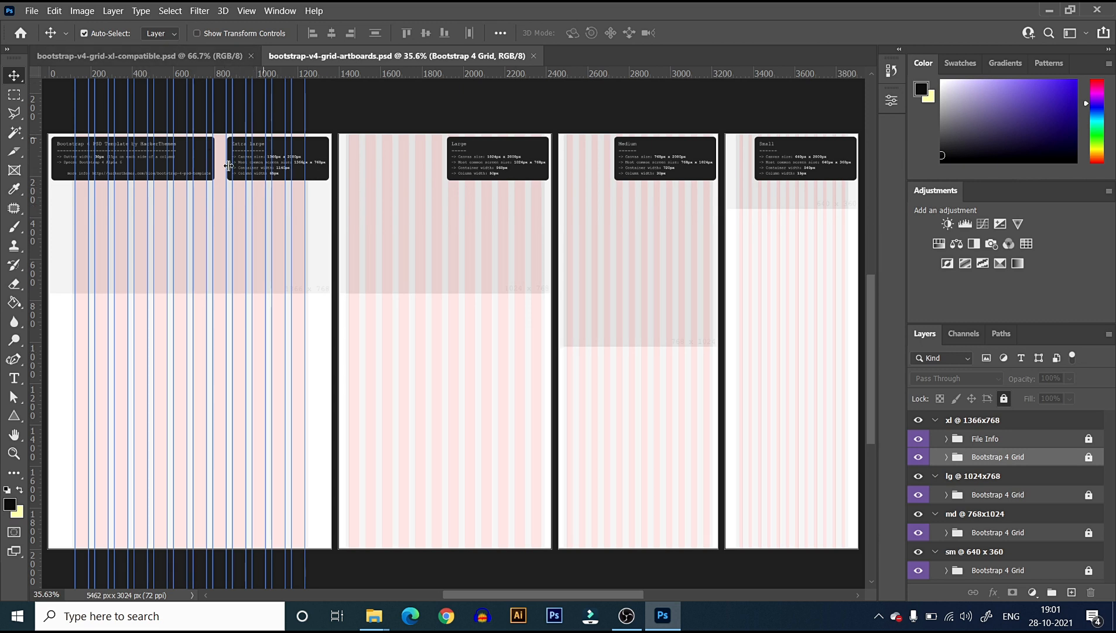
{"action": "left_click", "coordinate": [156, 56]}
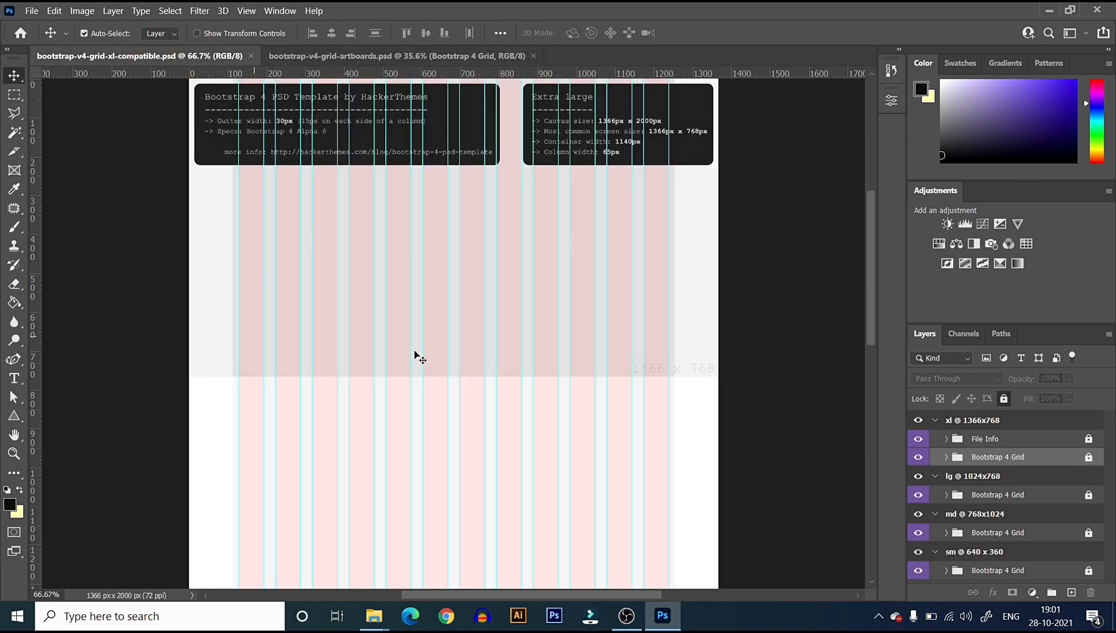
Hide the guides in bootstrap-v4-grid-artboards.psd
{"action": "left_click", "coordinate": [374, 58]}
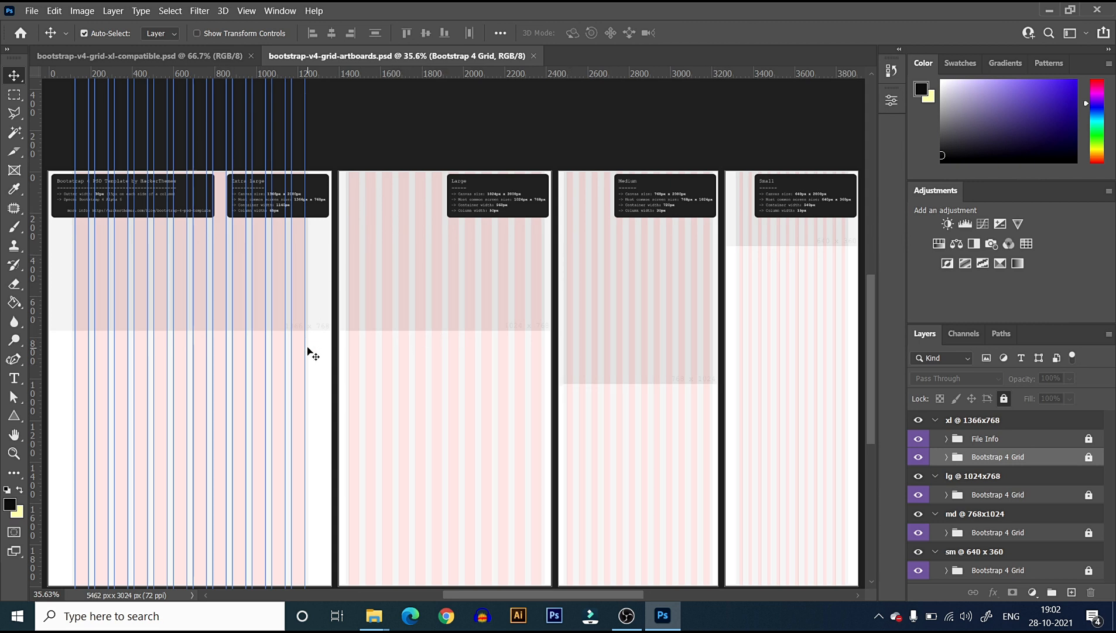
{"action": "left_click", "coordinate": [246, 11]}
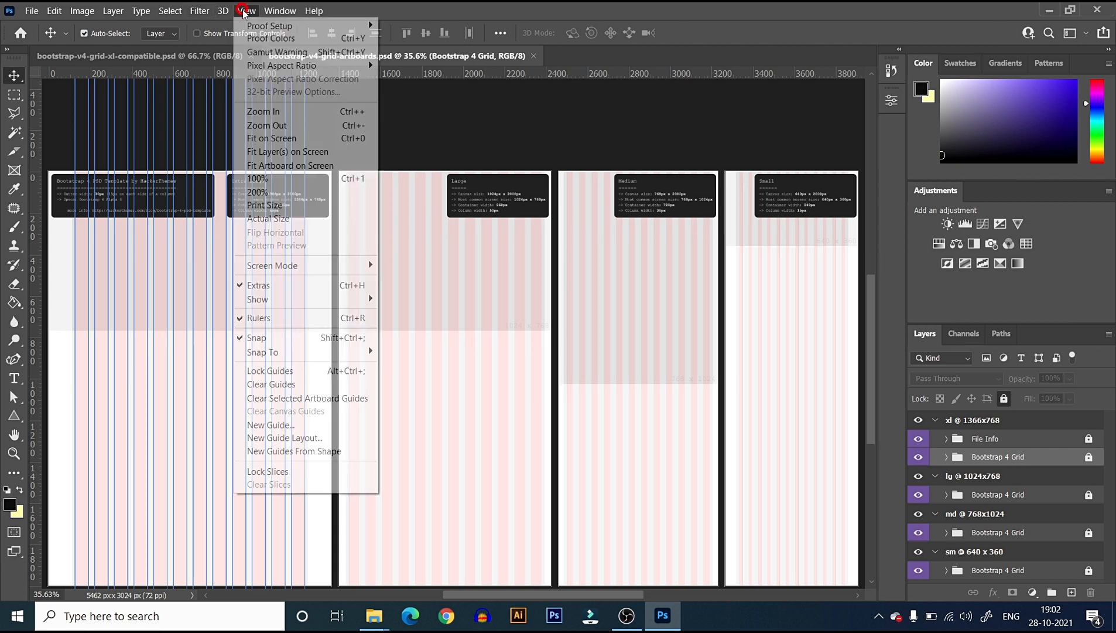
{"action": "mouse_move", "coordinate": [301, 299]}
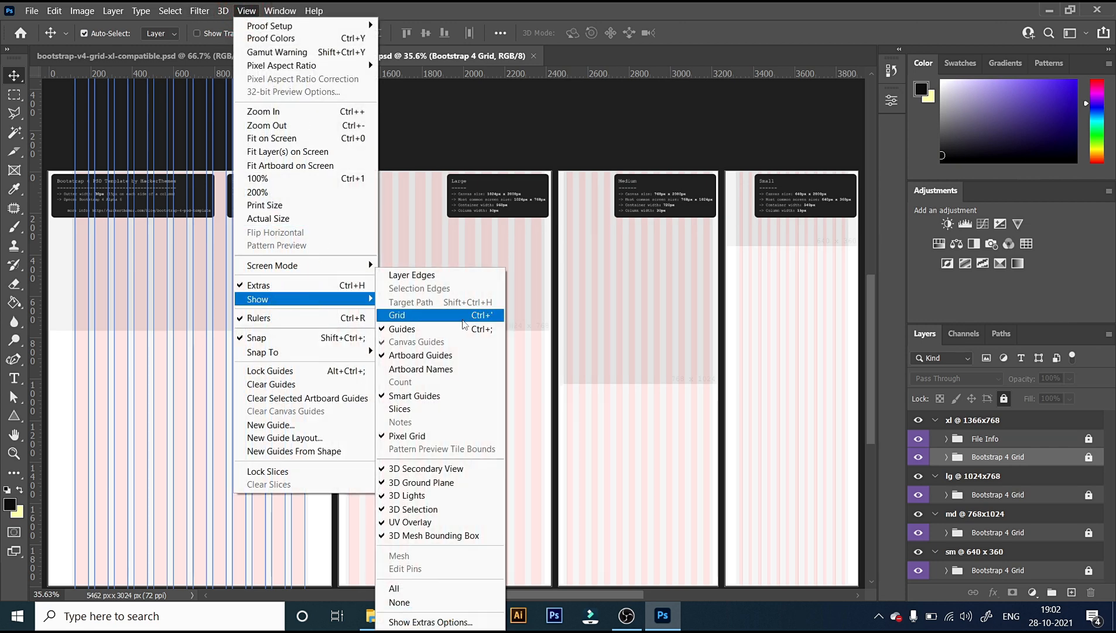
{"action": "left_click", "coordinate": [416, 328]}
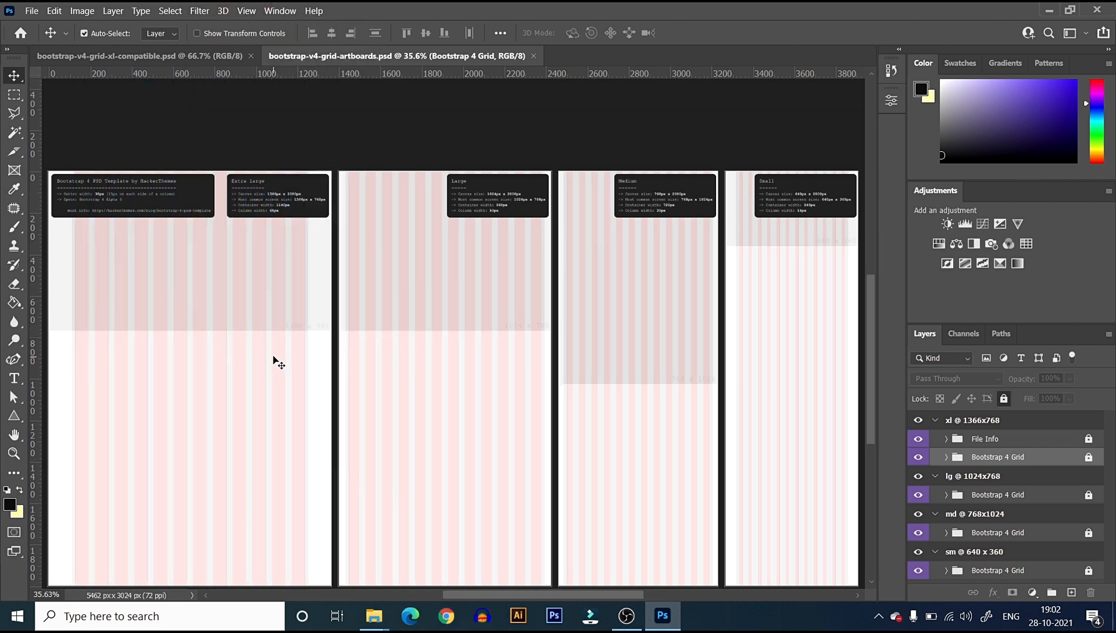
Examine the template description box and the column and gutter pattern on the extra large artboard at close range
{"action": "key", "text": "ctrl+equal"}
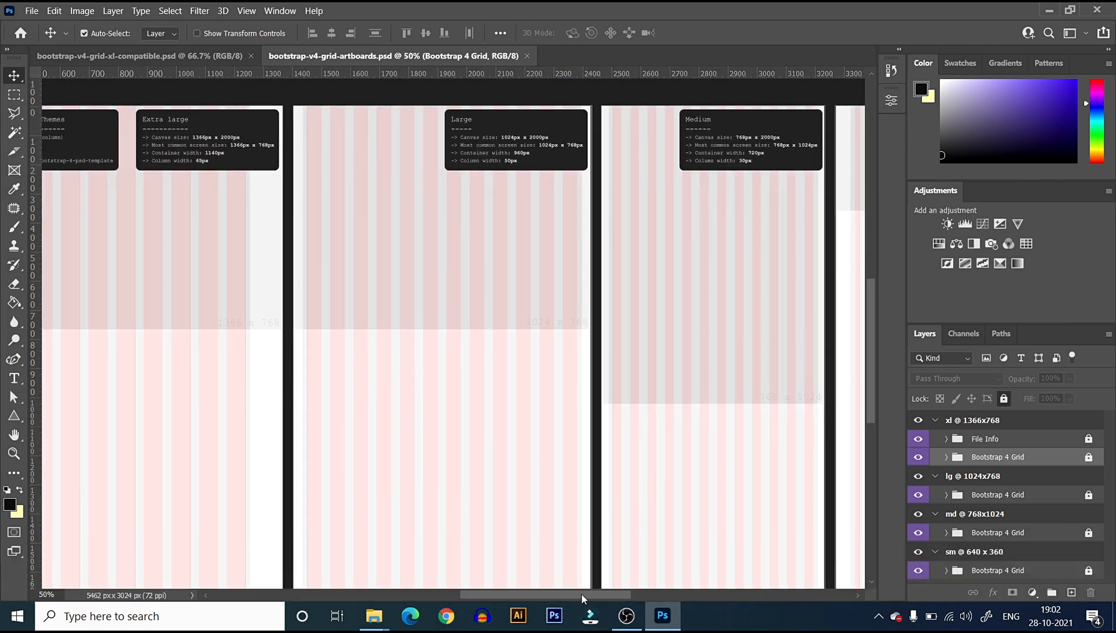
{"action": "left_click_drag", "start_coordinate": [571, 597], "coordinate": [497, 598]}
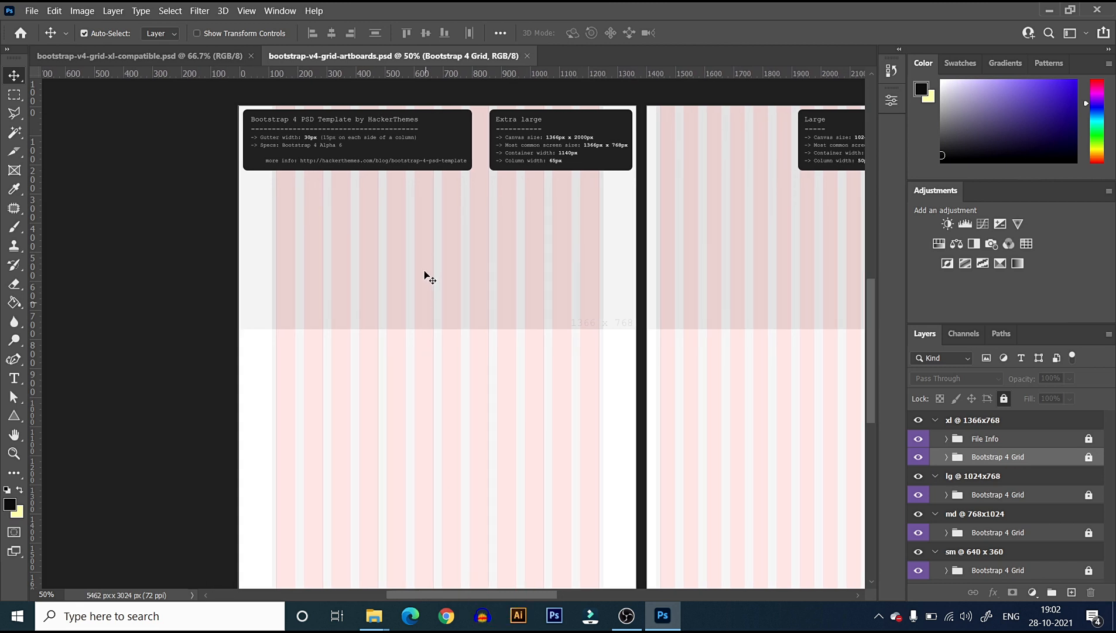
{"action": "key", "text": "ctrl"}
{"action": "scroll", "coordinate": [523, 263], "scroll_direction": "left", "scroll_amount": 2}
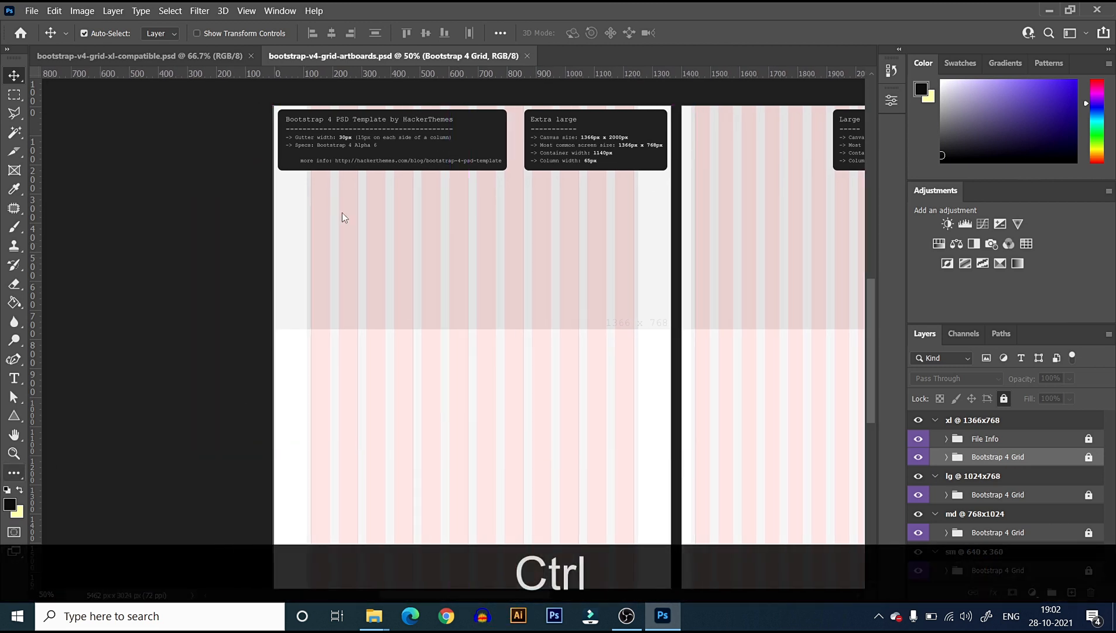
{"action": "left_click", "coordinate": [13, 453]}
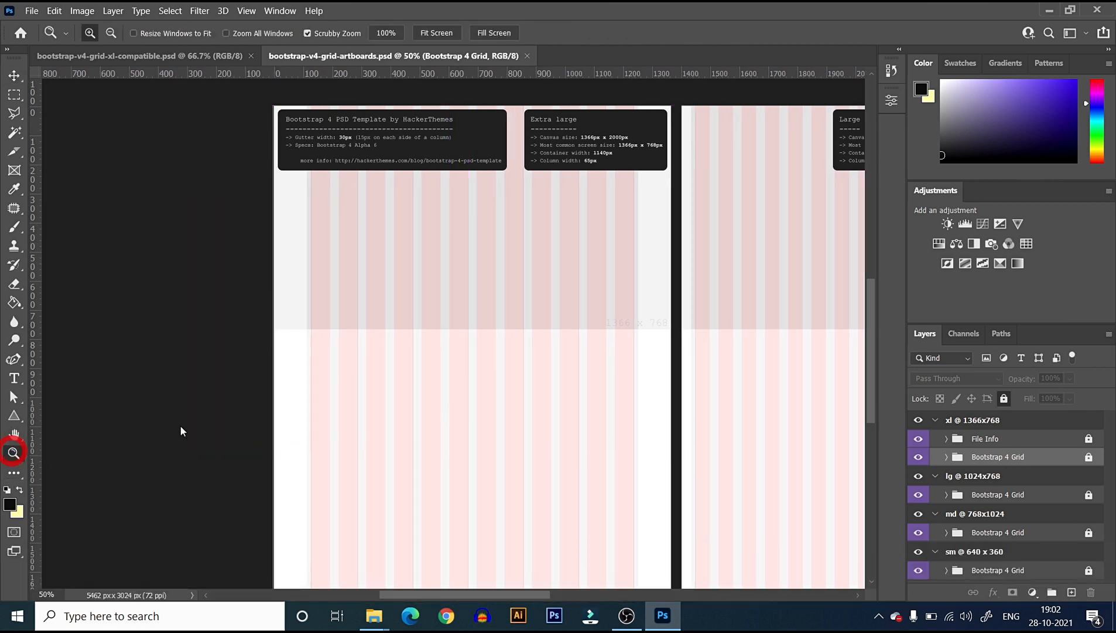
{"action": "left_click", "coordinate": [458, 138]}
{"action": "scroll", "coordinate": [428, 155], "scroll_direction": "up", "scroll_amount": 1}
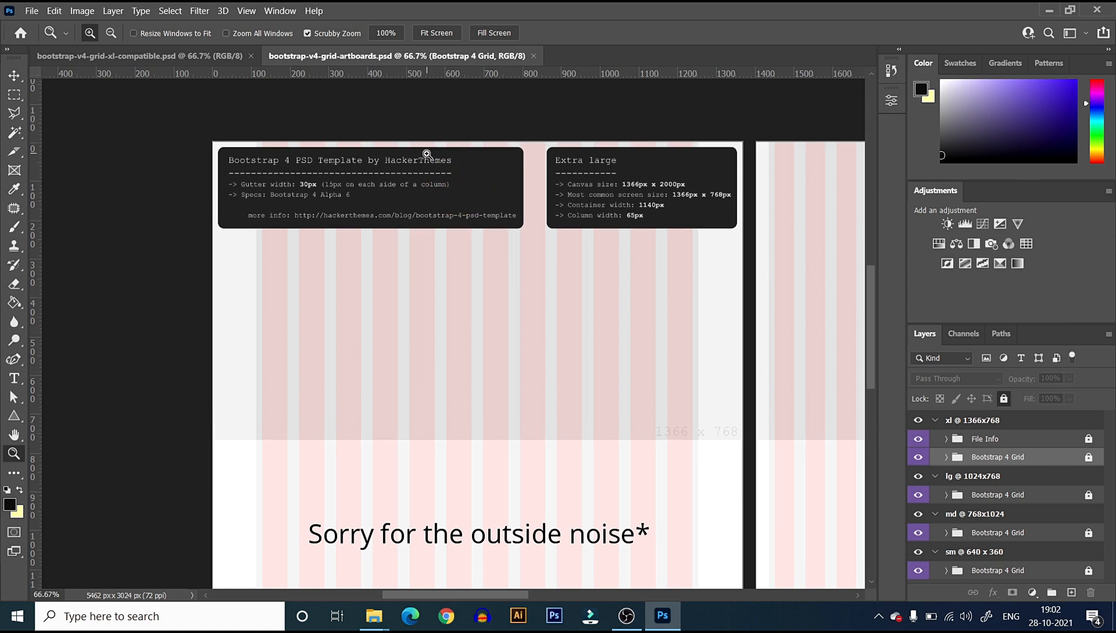
{"action": "left_click", "coordinate": [384, 201]}
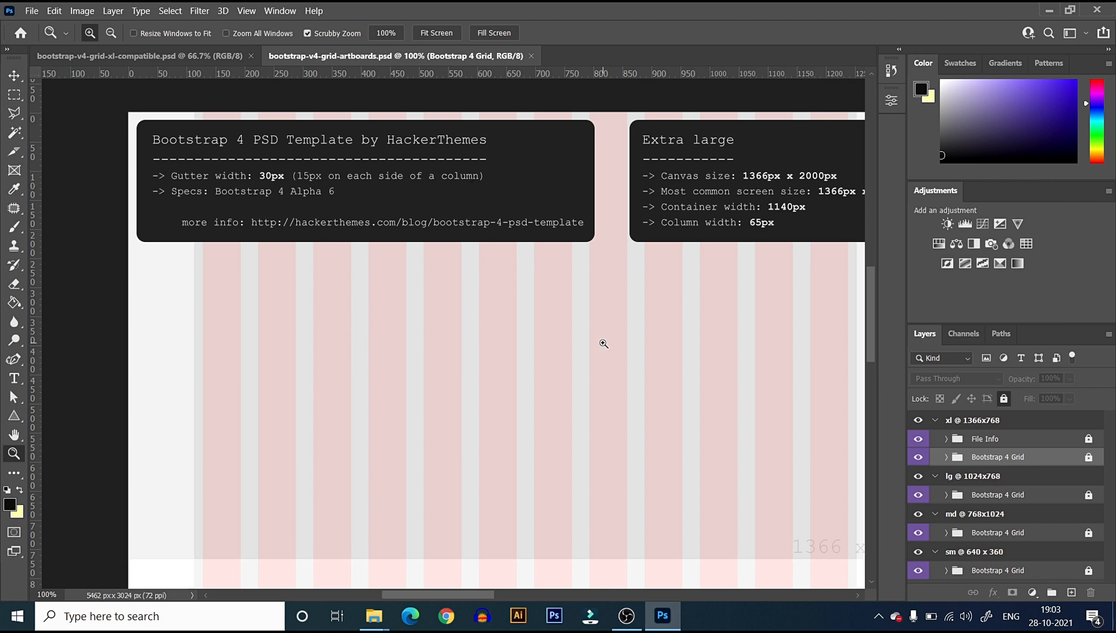
{"action": "key", "text": "ctrl+minus"}
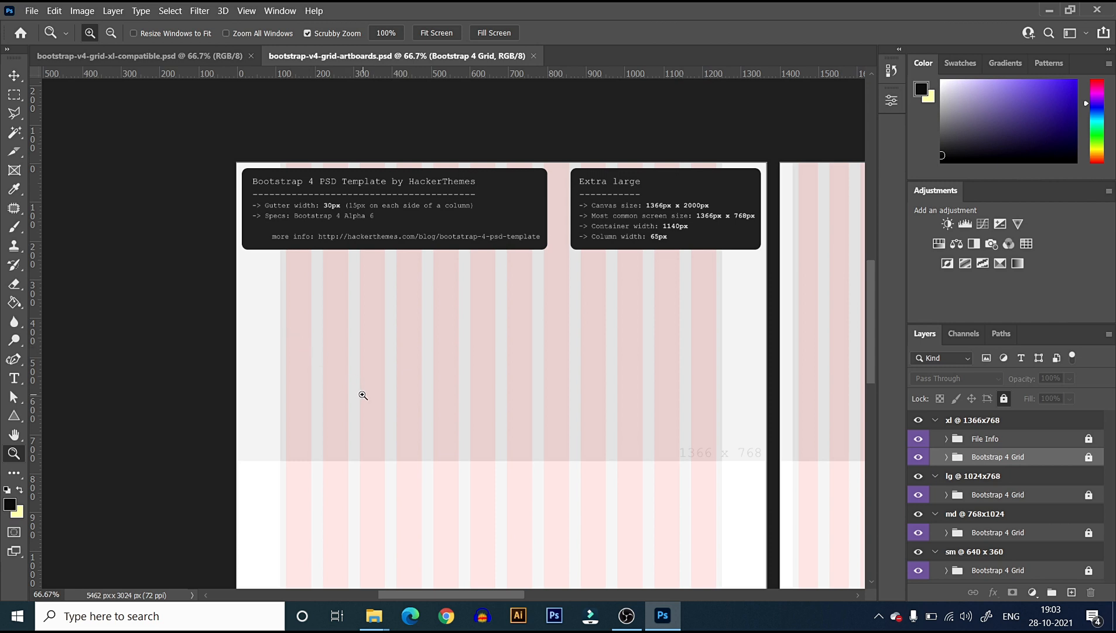
Read the canvas, screen, container and column sizes in the Extra large info box and compare them with the grid
{"action": "key", "text": "ctrl+equal"}
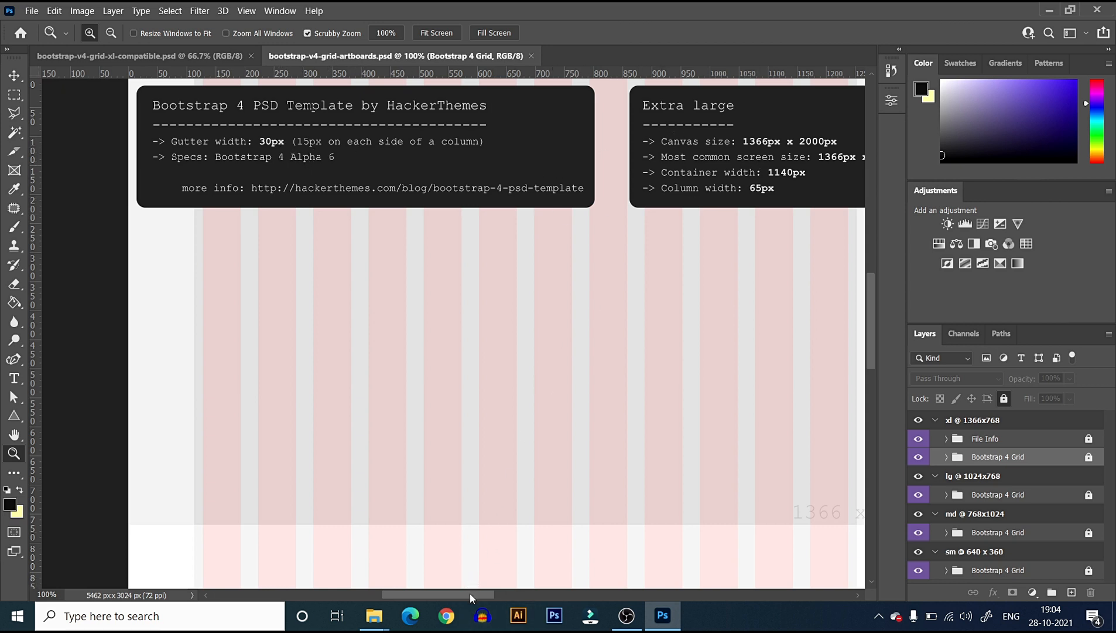
{"action": "left_click_drag", "start_coordinate": [470, 588], "coordinate": [487, 591]}
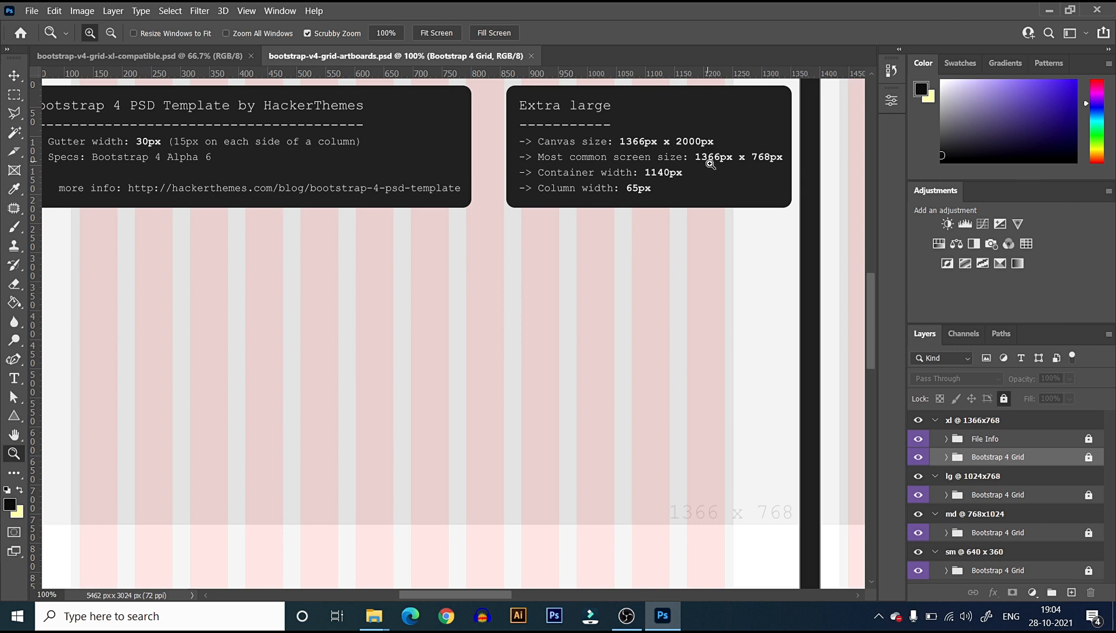
{"action": "key", "text": "ctrl+minus"}
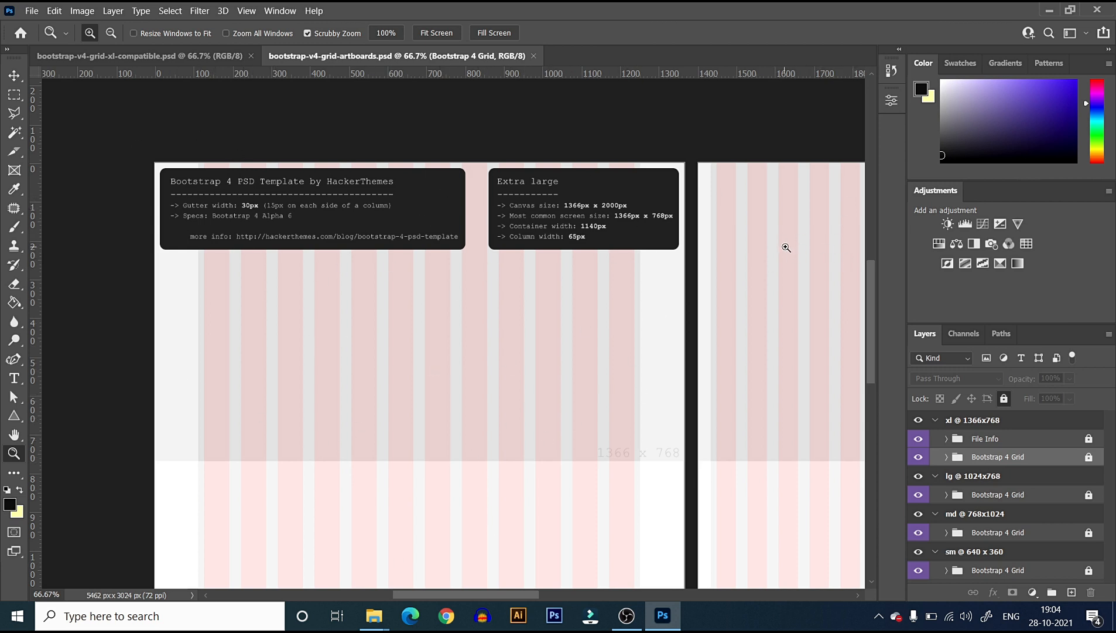
{"action": "key", "text": "ctrl+equal"}
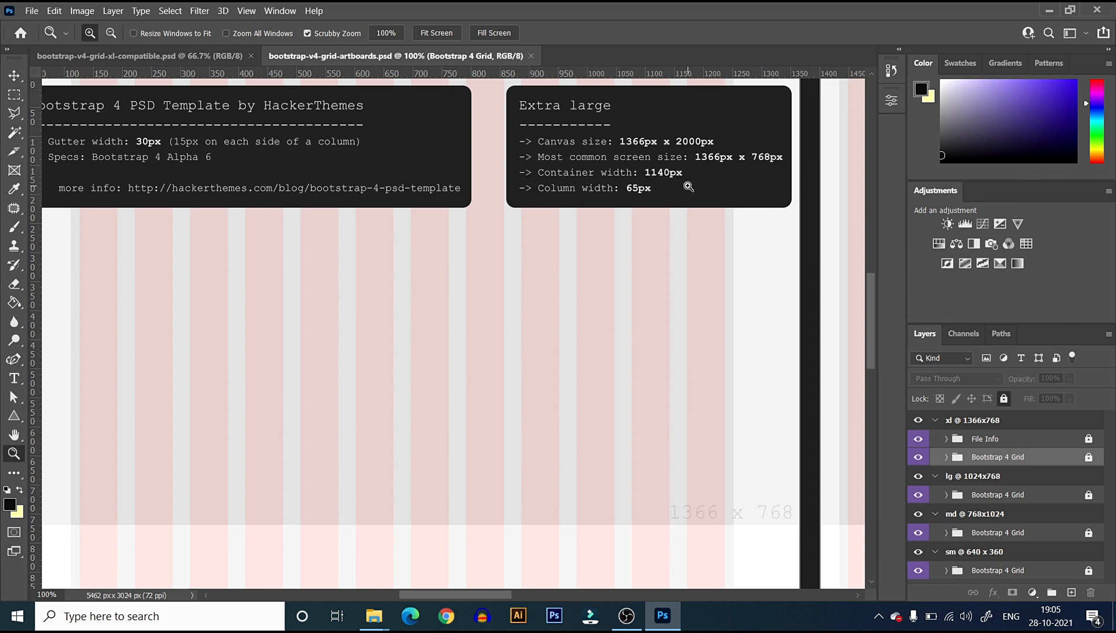
{"action": "key", "text": "ctrl+minus"}
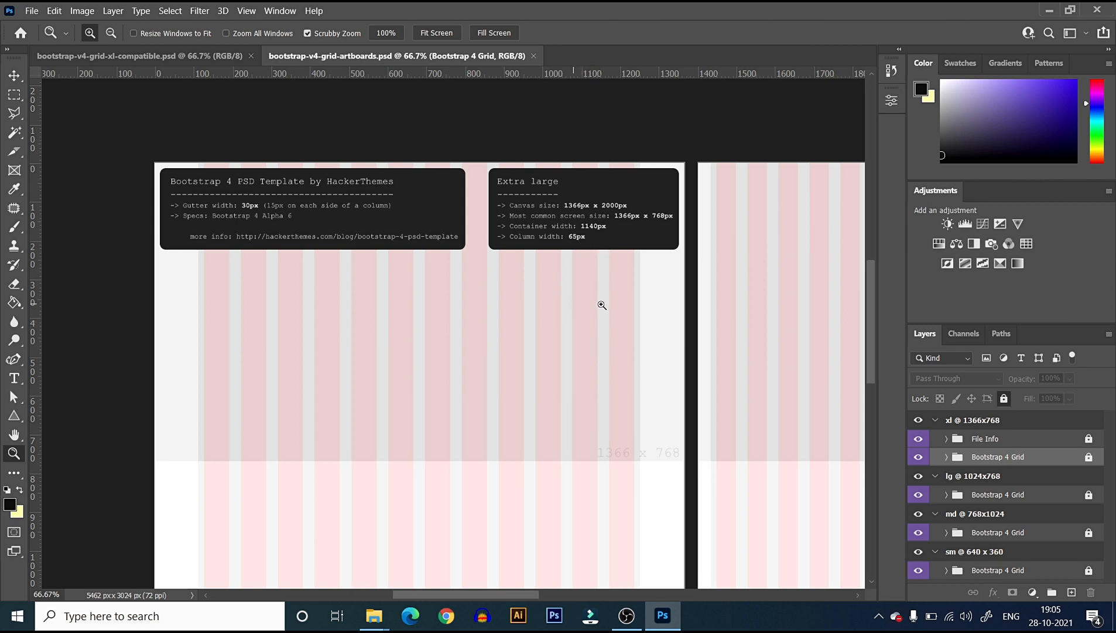
With the Move tool active, expand the File Info and Bootstrap 4 Grid groups of the xl @ 1366x768 artboard to inspect their layers
{"action": "left_click", "coordinate": [14, 75]}
{"action": "left_click", "coordinate": [337, 489]}
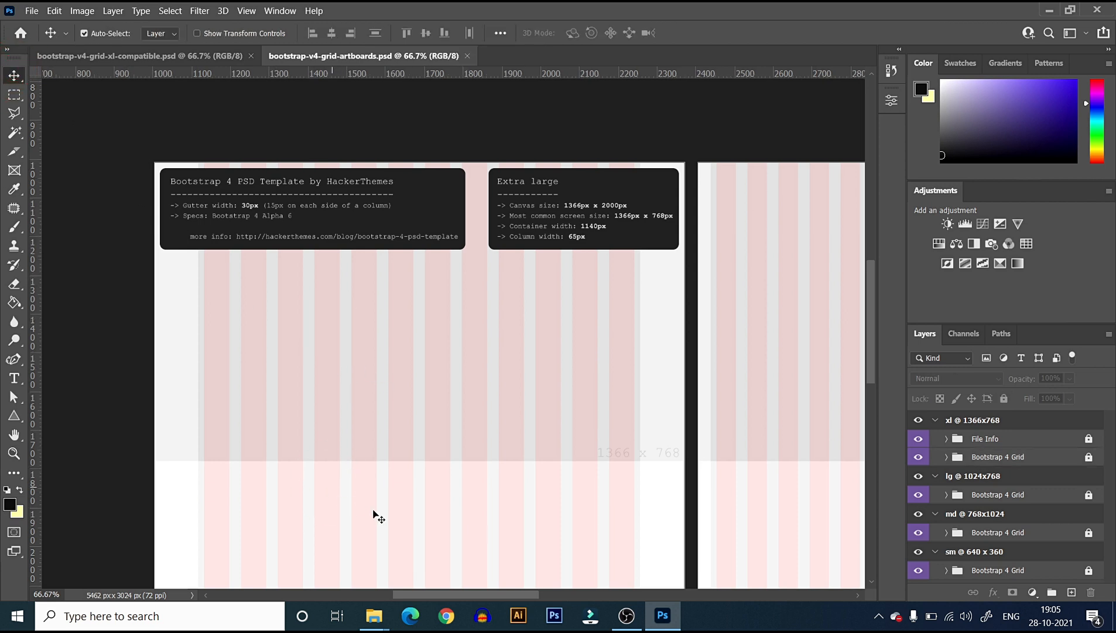
{"action": "left_click", "coordinate": [944, 428]}
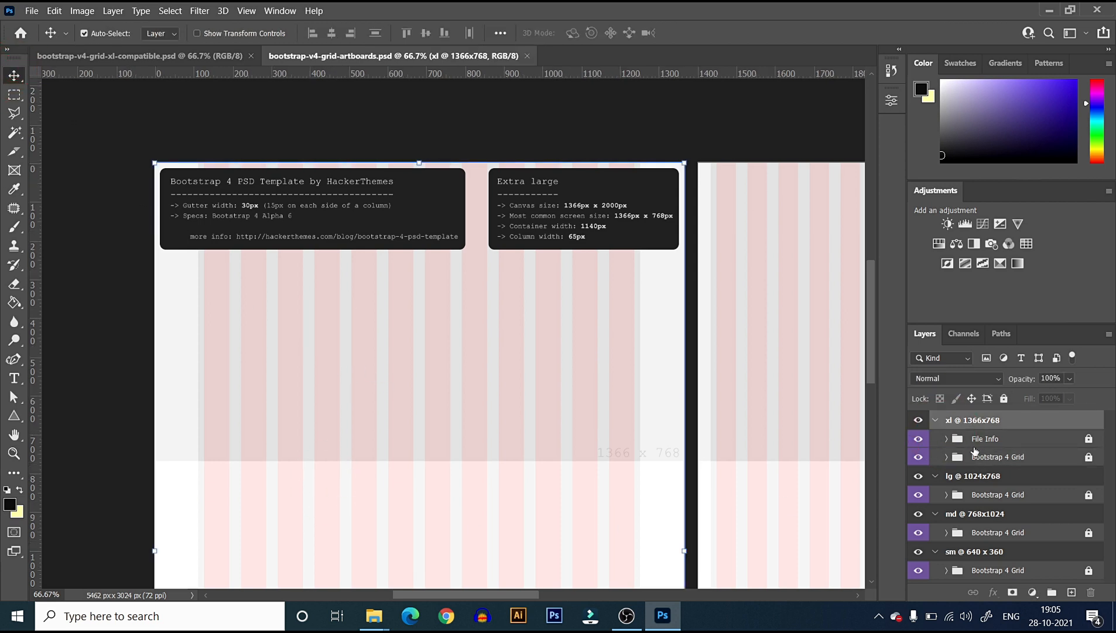
{"action": "left_click", "coordinate": [947, 438]}
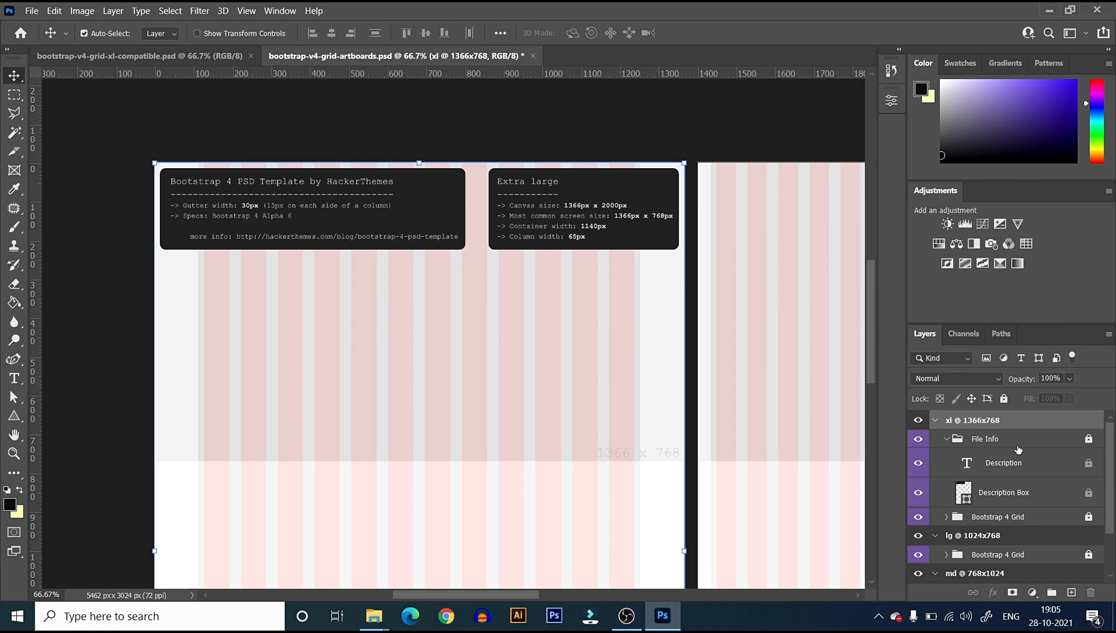
{"action": "left_click", "coordinate": [950, 444]}
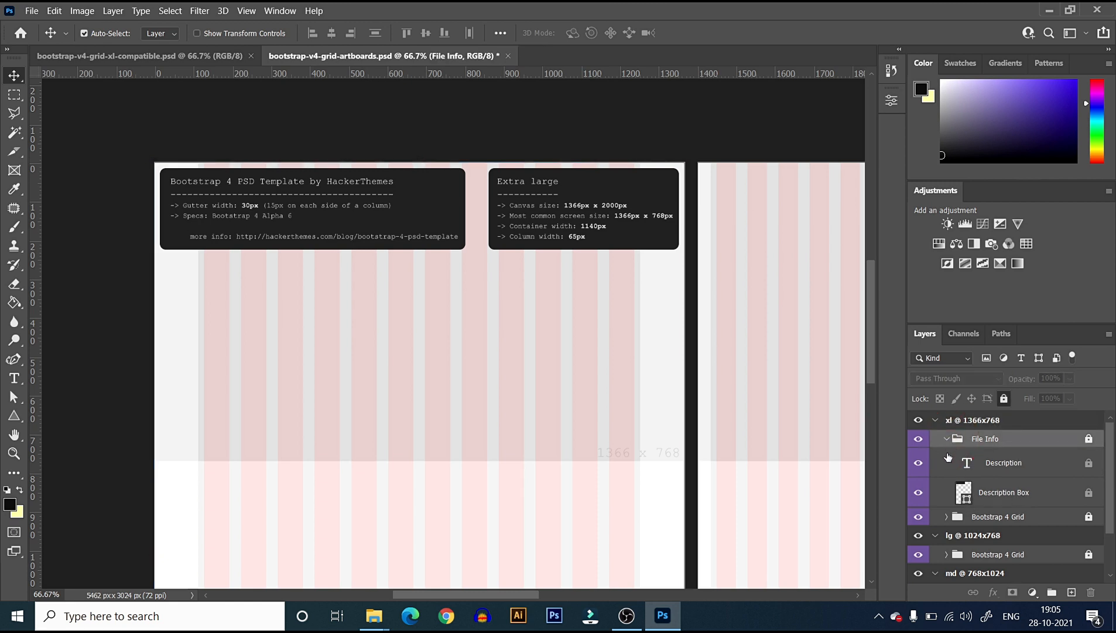
{"action": "left_click", "coordinate": [946, 517]}
{"action": "scroll", "coordinate": [996, 533], "scroll_direction": "down", "scroll_amount": 2}
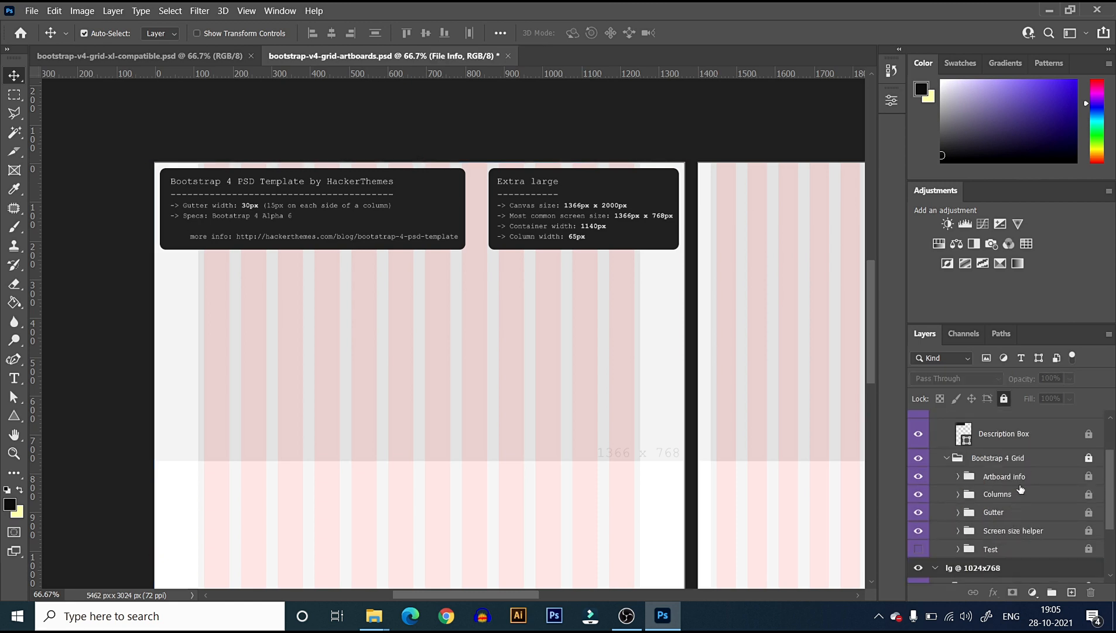
Expand the Columns group in the xl artboard's Bootstrap 4 Grid and try to free-transform its first 65px Column layer
{"action": "left_click", "coordinate": [958, 494]}
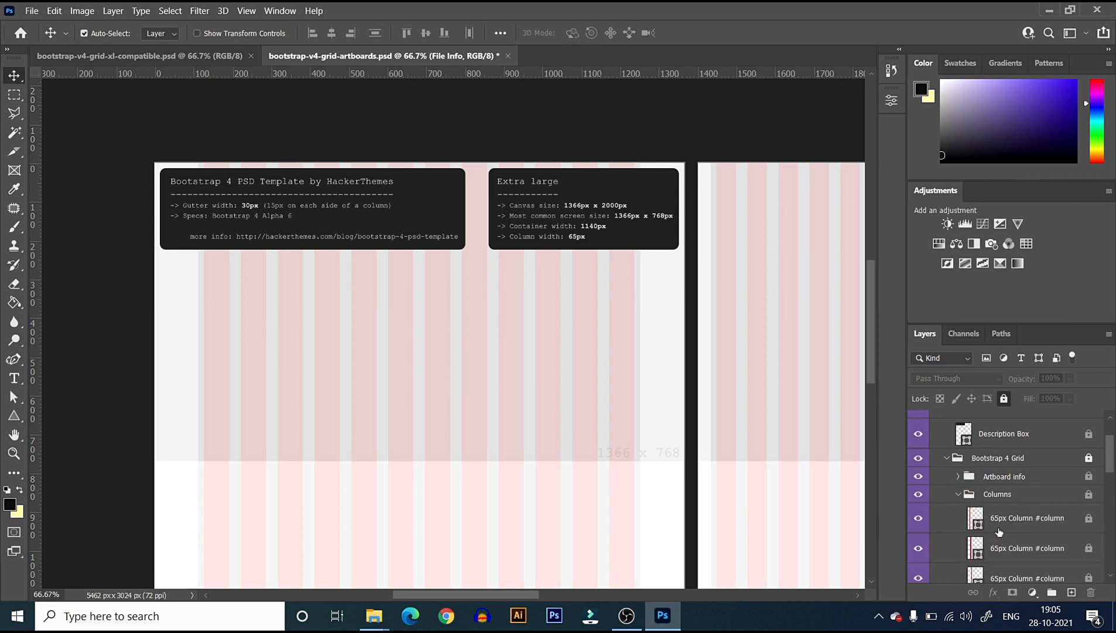
{"action": "scroll", "coordinate": [999, 533], "scroll_direction": "down", "scroll_amount": 2}
{"action": "left_click", "coordinate": [1026, 458]}
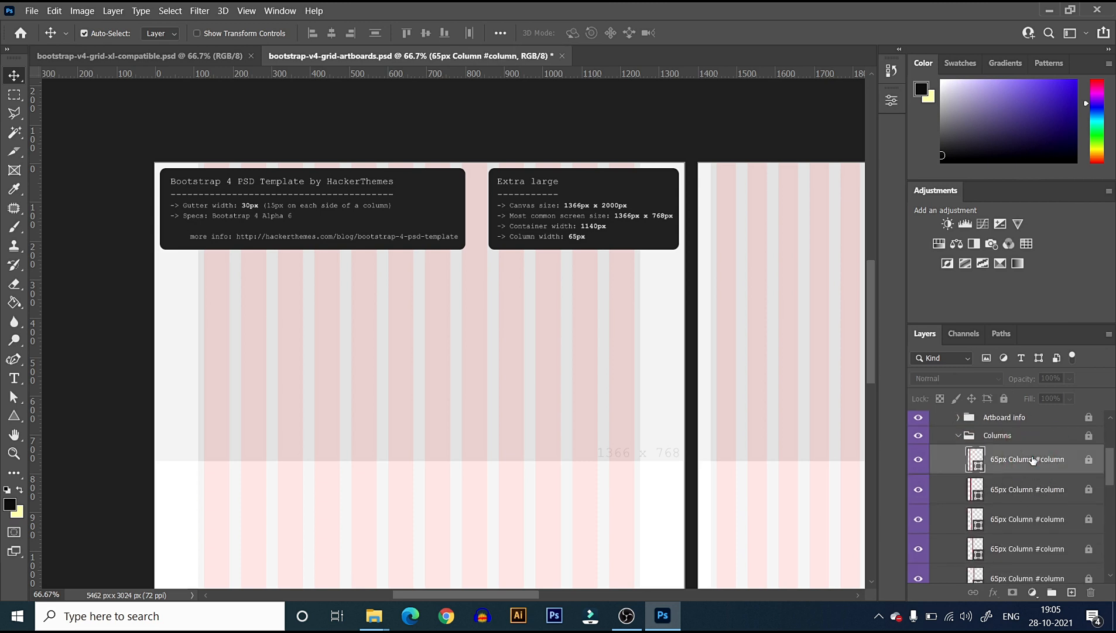
{"action": "key", "text": "ctrl"}
{"action": "key", "text": "ctrl+t"}
Compare the info boxes and column patterns of the Extra large, Large, Medium and Small artboards, ending with an overview of all four
{"action": "left_click_drag", "start_coordinate": [452, 595], "coordinate": [533, 603]}
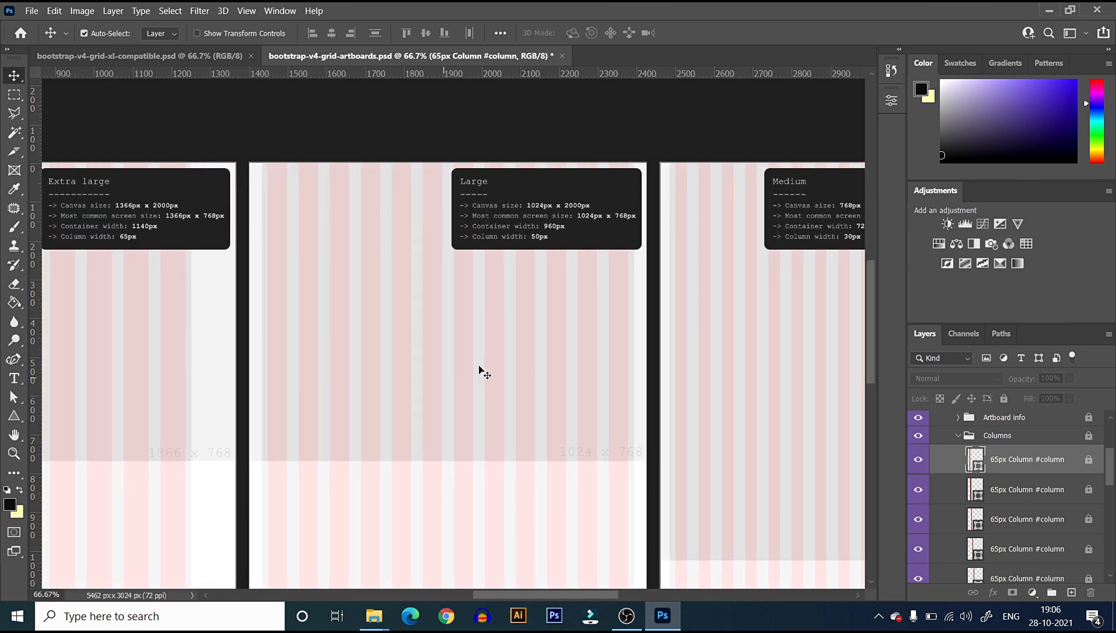
{"action": "key", "text": "ctrl+equal"}
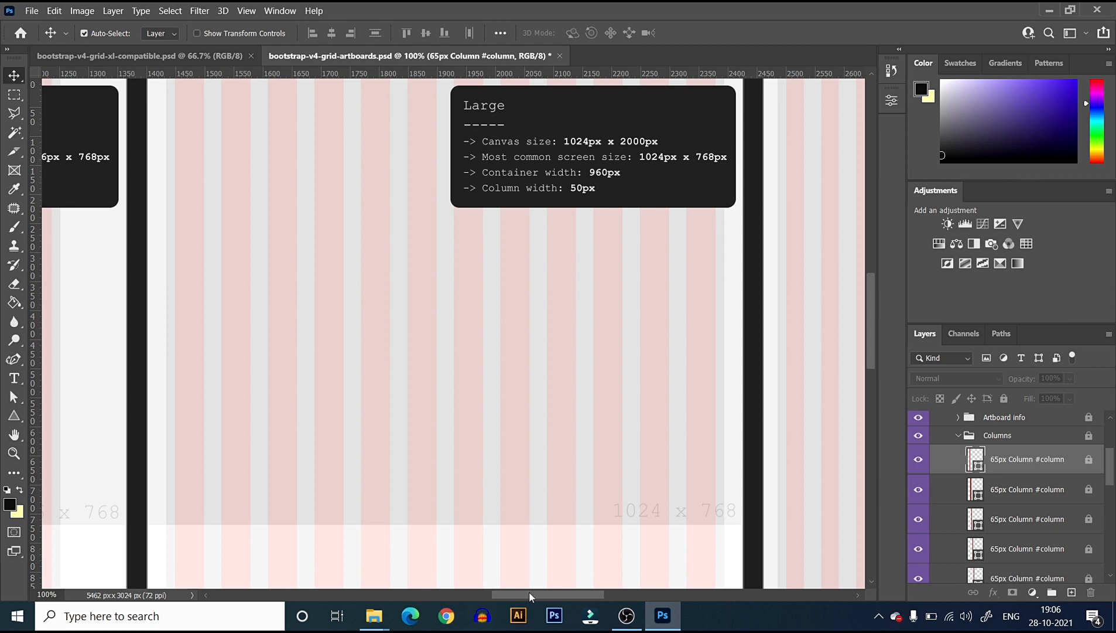
{"action": "mouse_move", "coordinate": [527, 592]}
{"action": "left_mouse_down"}
{"action": "mouse_move", "coordinate": [485, 593]}
{"action": "mouse_move", "coordinate": [540, 596]}
{"action": "left_mouse_up"}
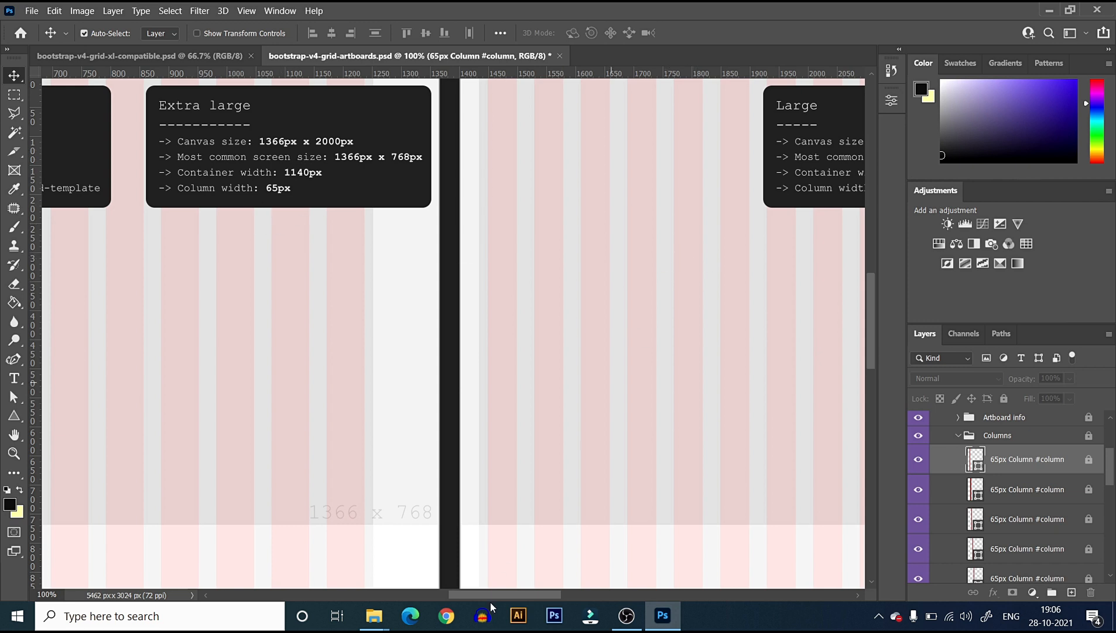
{"action": "left_click_drag", "start_coordinate": [508, 597], "coordinate": [566, 597]}
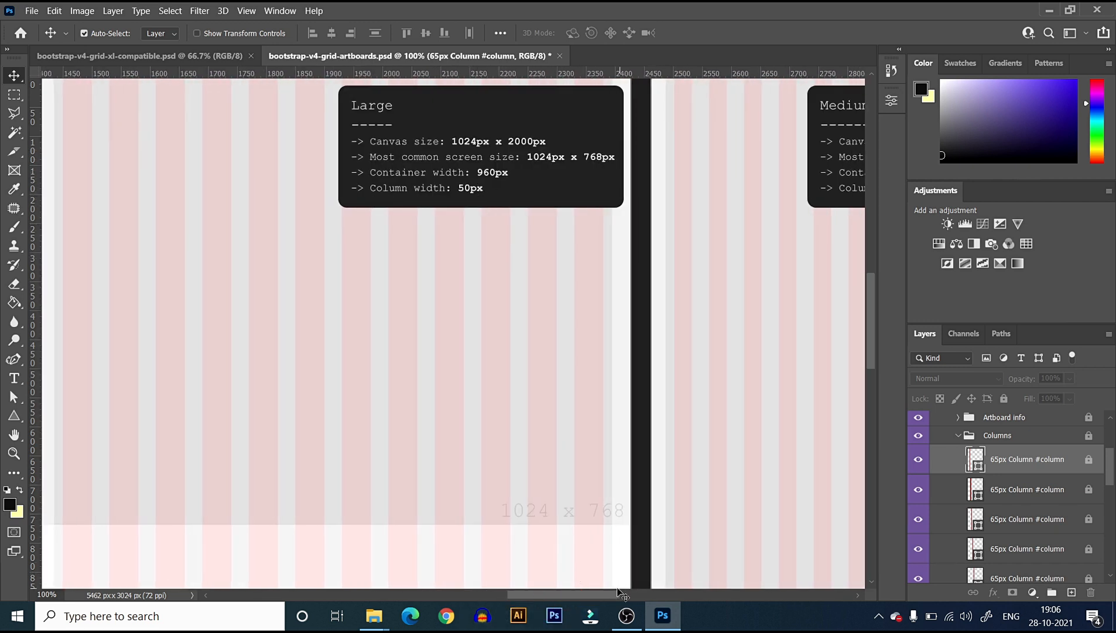
{"action": "left_click_drag", "start_coordinate": [617, 595], "coordinate": [676, 596]}
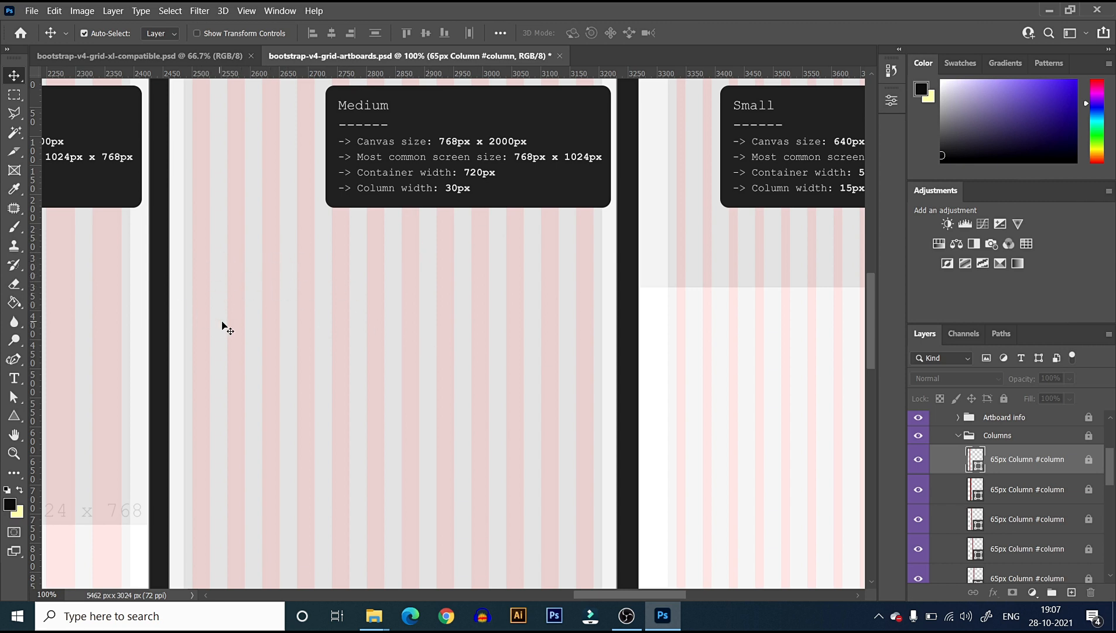
{"action": "left_click_drag", "start_coordinate": [644, 594], "coordinate": [690, 596]}
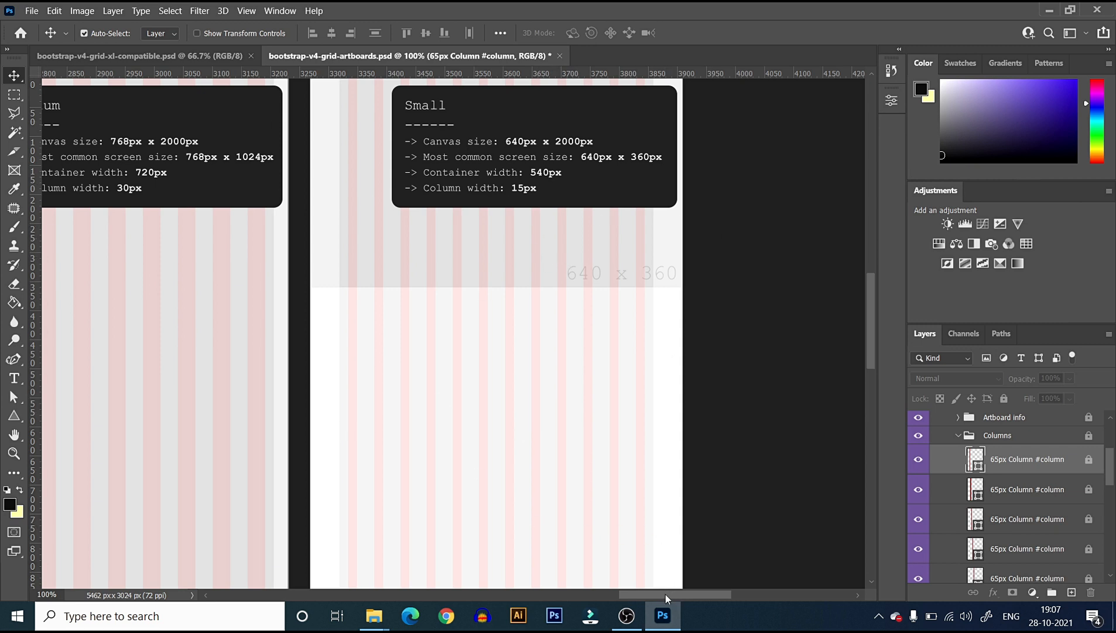
{"action": "left_click_drag", "start_coordinate": [665, 594], "coordinate": [595, 594]}
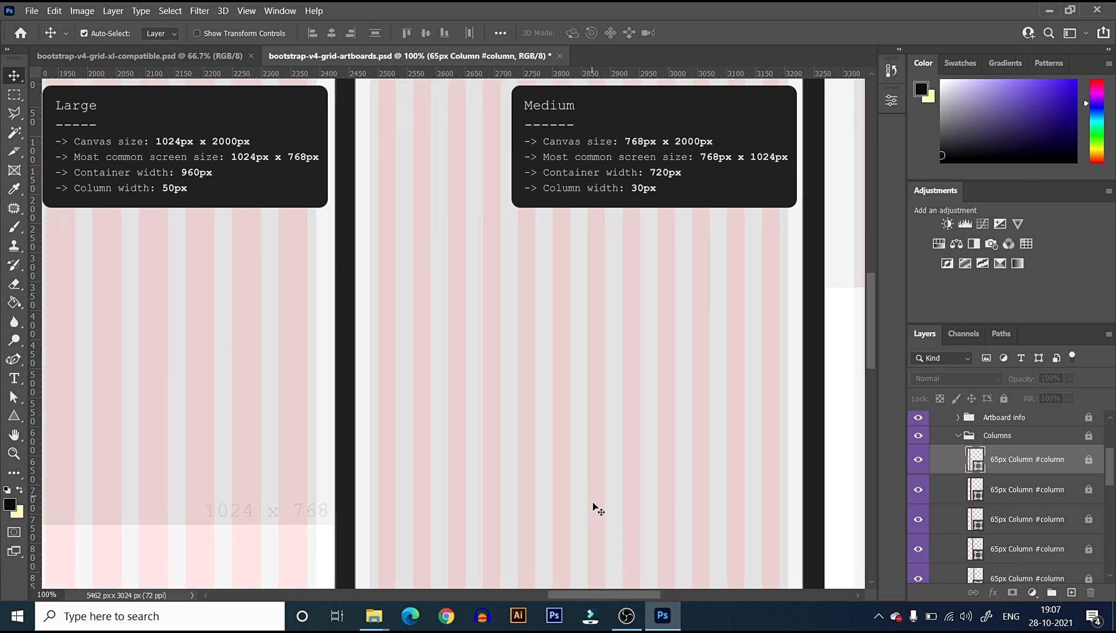
{"action": "key", "text": "ctrl+0"}
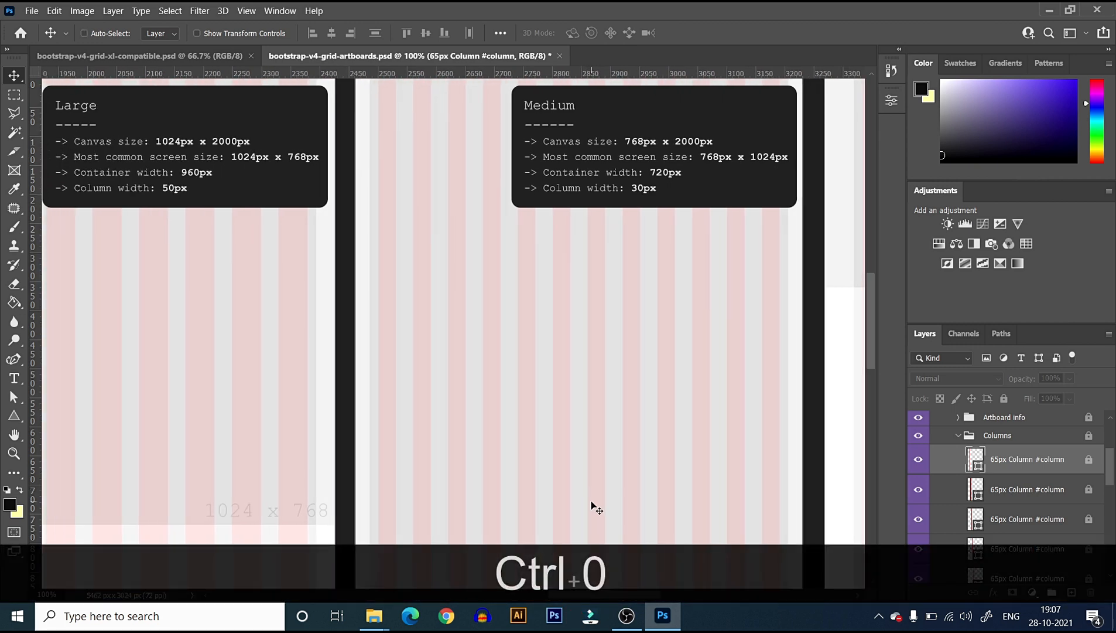
{"action": "key", "text": "ctrl+minus"}
{"action": "key", "text": "ctrl+minus"}
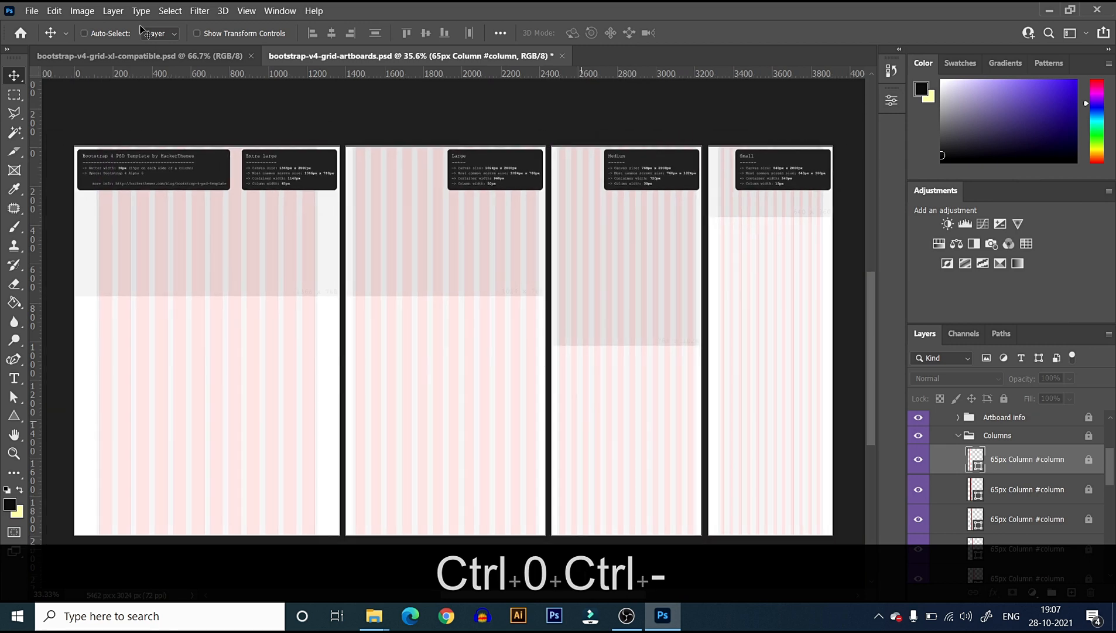
Switch to bootstrap-v4-grid-xl-compatible.psd and hide its guides
{"action": "left_click", "coordinate": [139, 58]}
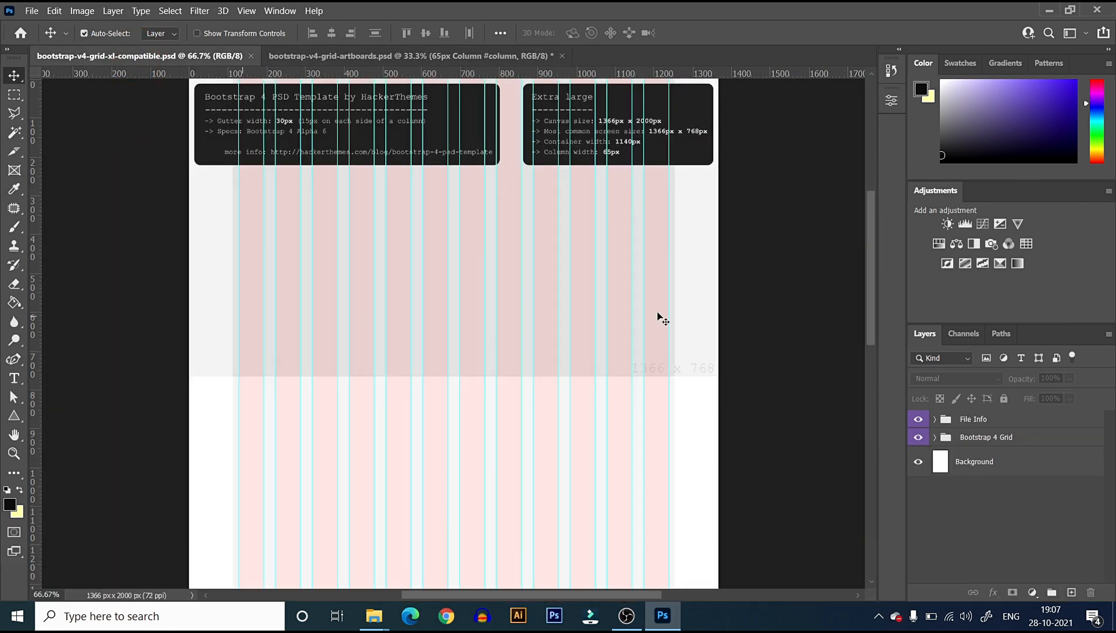
{"action": "left_click", "coordinate": [246, 10]}
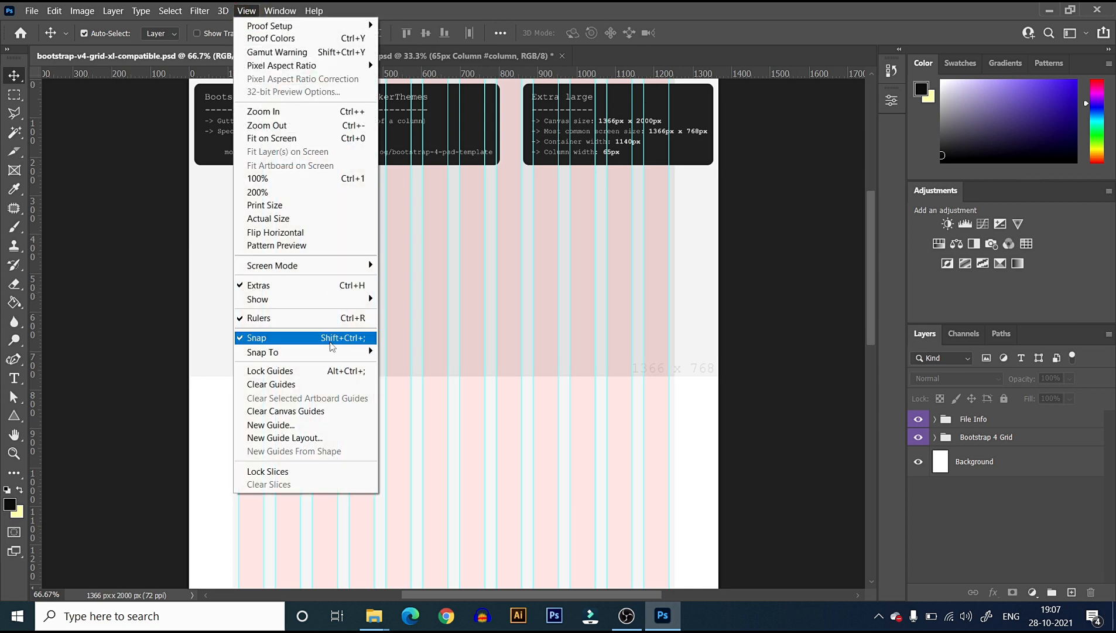
{"action": "mouse_move", "coordinate": [304, 307]}
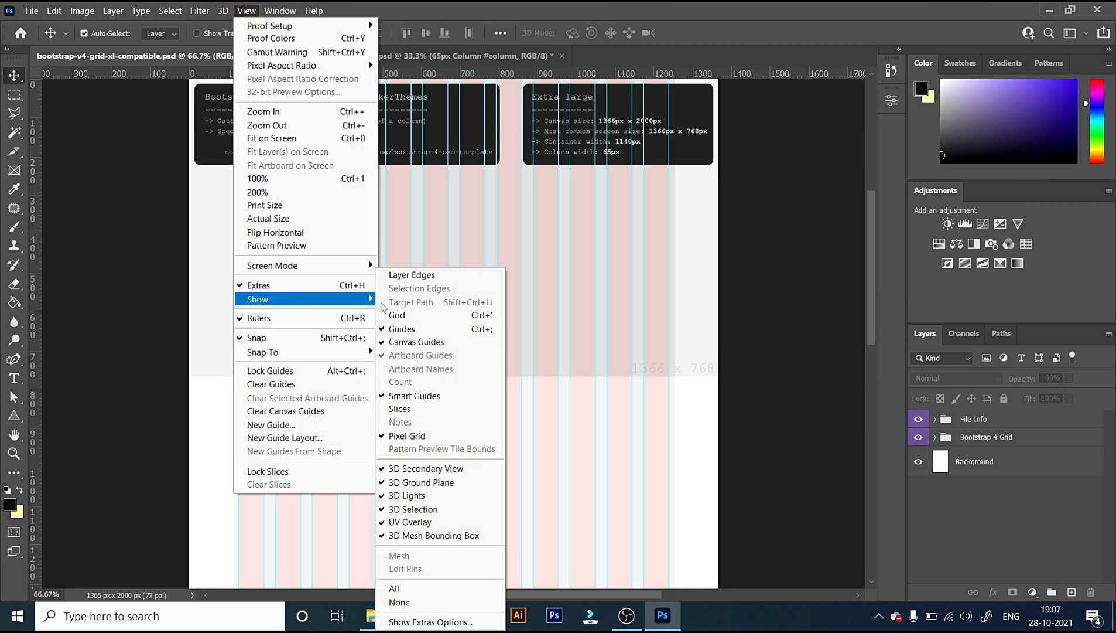
{"action": "left_click", "coordinate": [427, 330]}
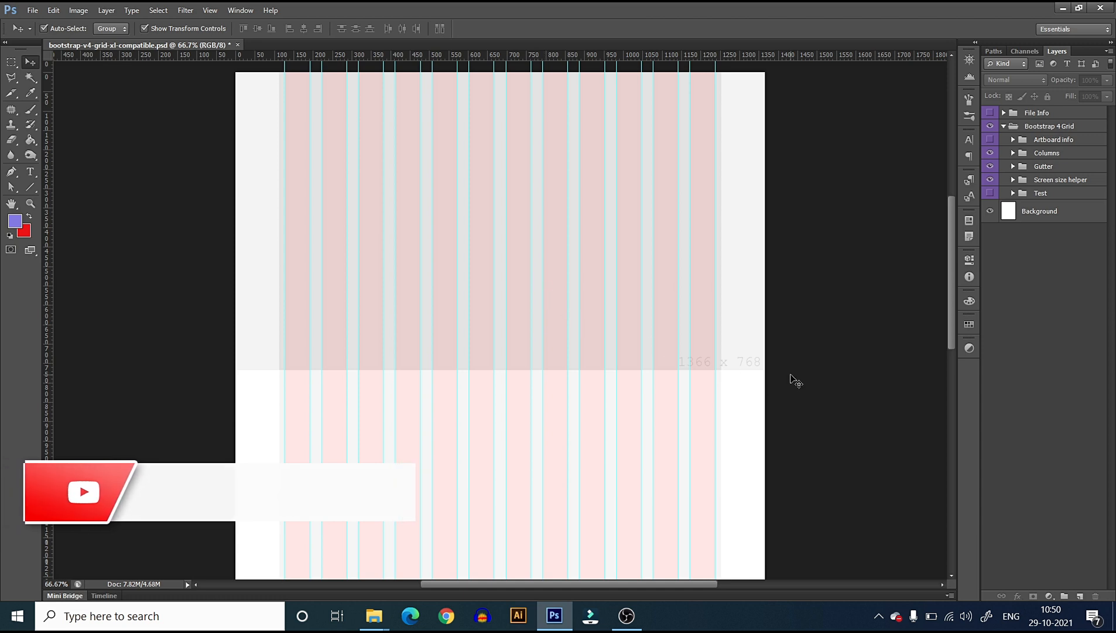
Add a new layer above the File Info group and briefly toggle that group's visibility on and off
{"action": "left_click", "coordinate": [1080, 595]}
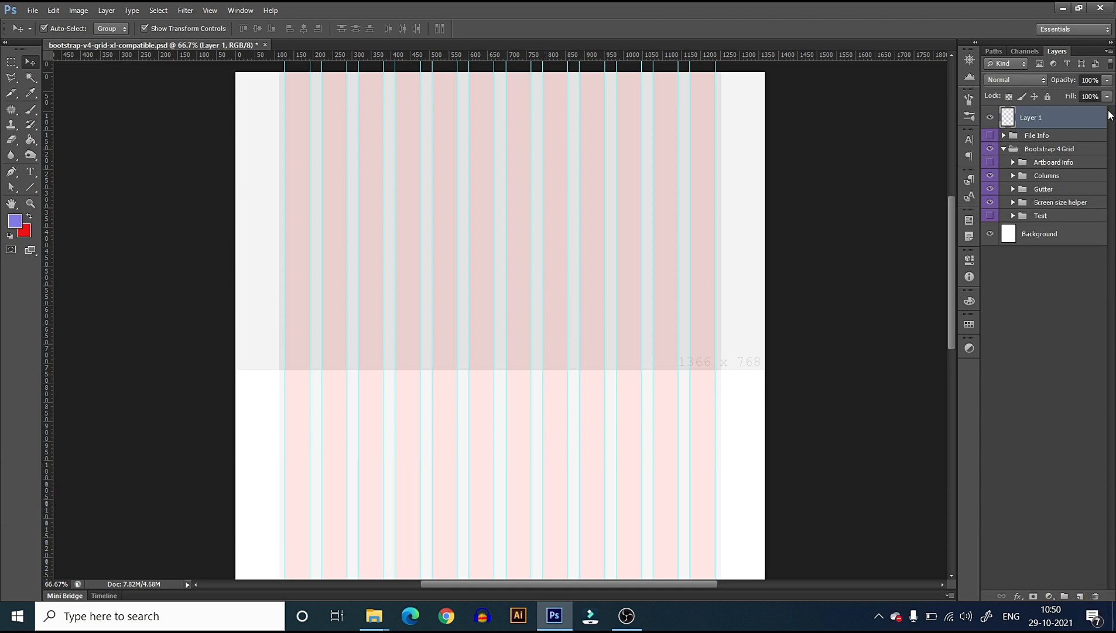
{"action": "left_click", "coordinate": [16, 65]}
{"action": "left_click", "coordinate": [77, 65]}
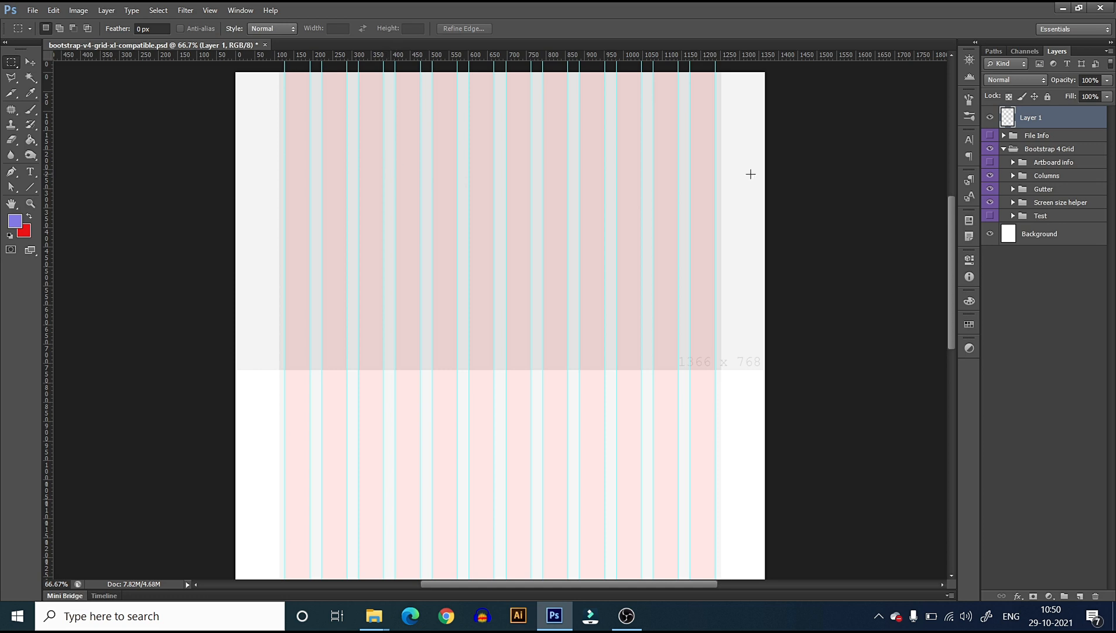
{"action": "left_click", "coordinate": [990, 135]}
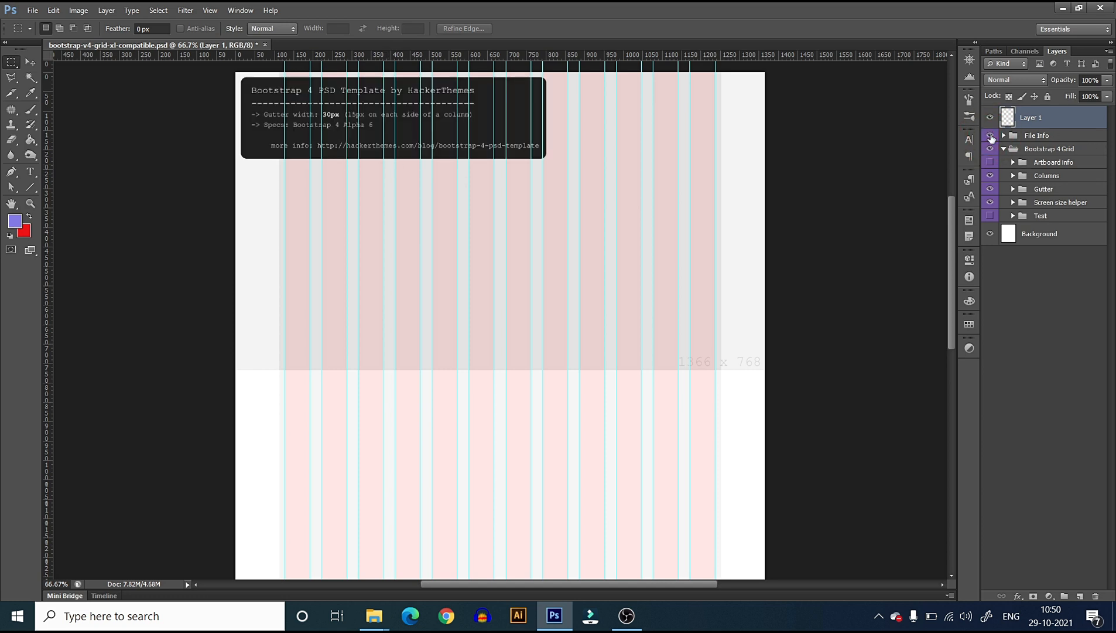
{"action": "left_click", "coordinate": [990, 135]}
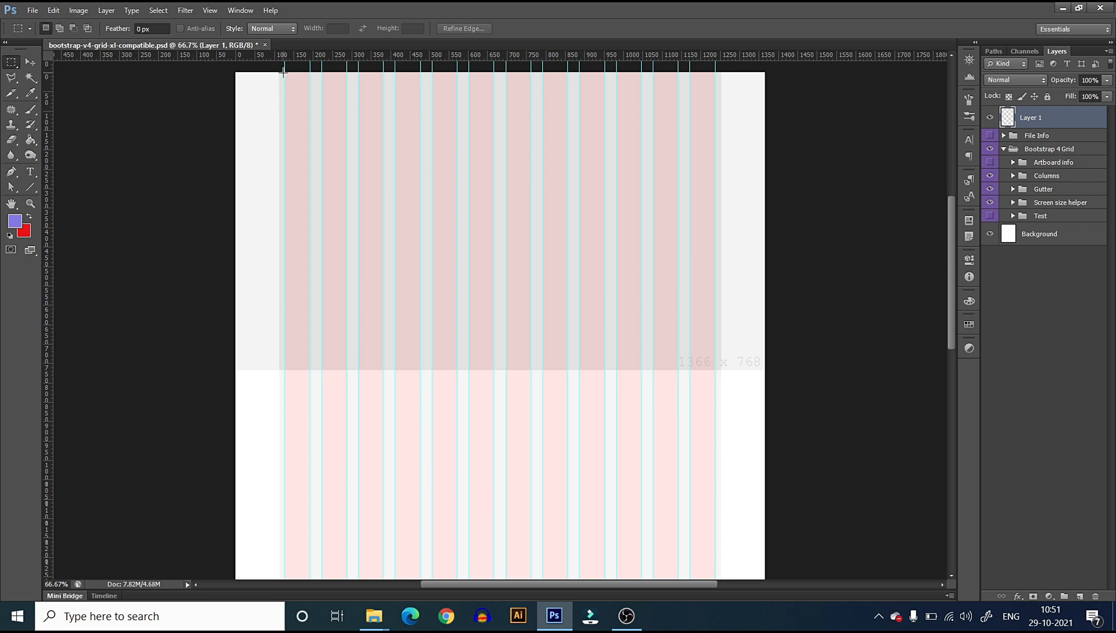
Fill a rectangular band about 100 px high across all twelve columns at the canvas top with the purple foreground color, and deselect it
{"action": "left_click_drag", "start_coordinate": [284, 72], "coordinate": [715, 110]}
{"action": "left_click", "coordinate": [36, 142]}
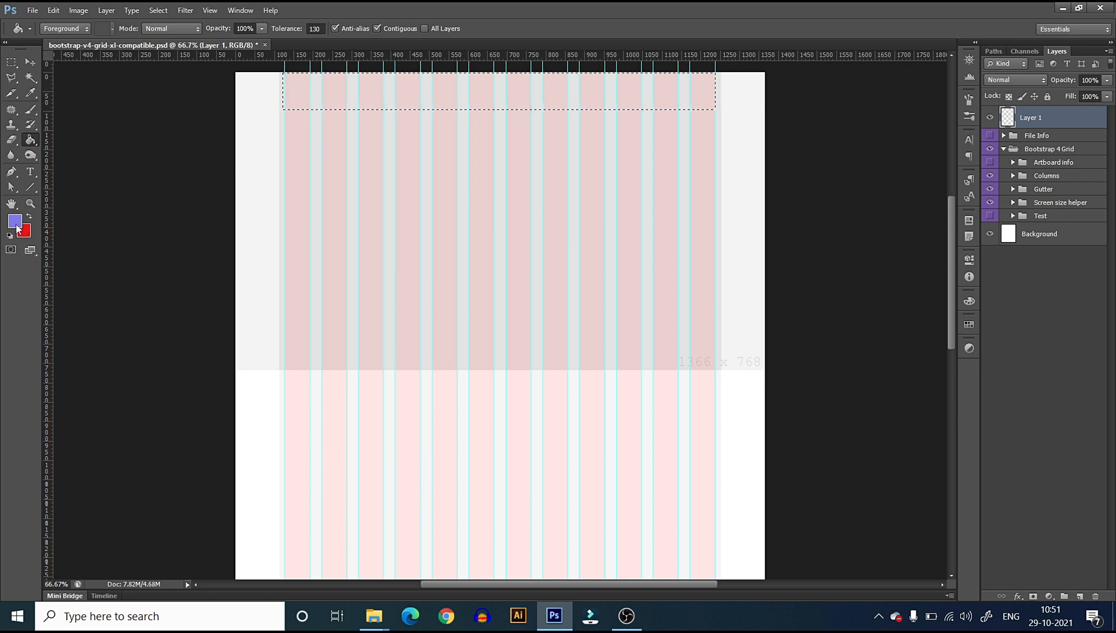
{"action": "left_click", "coordinate": [438, 82]}
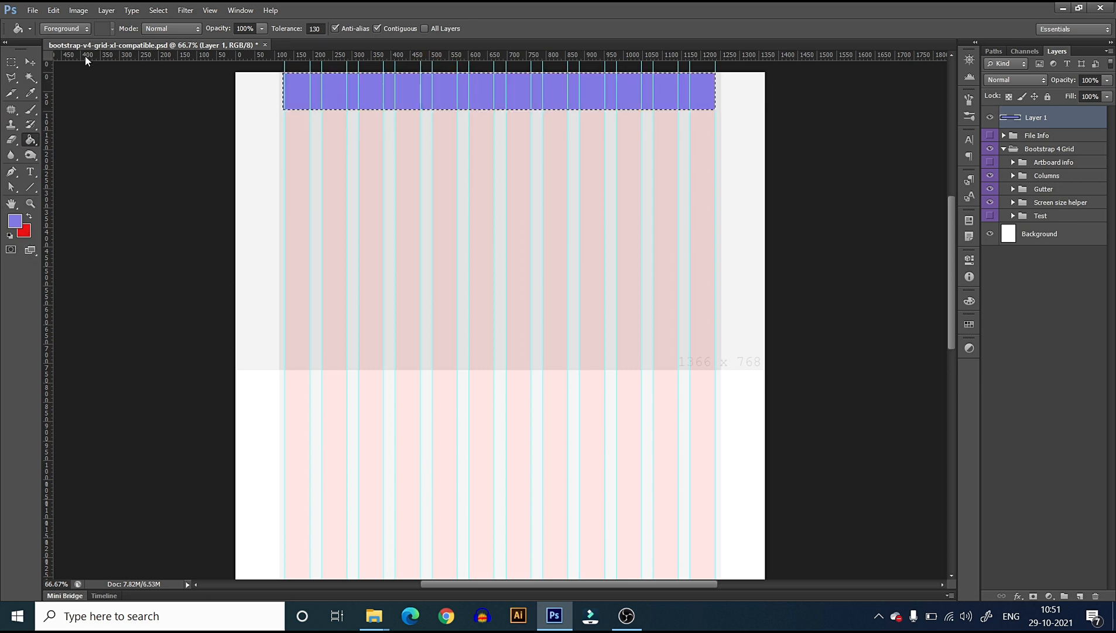
{"action": "left_click", "coordinate": [34, 61]}
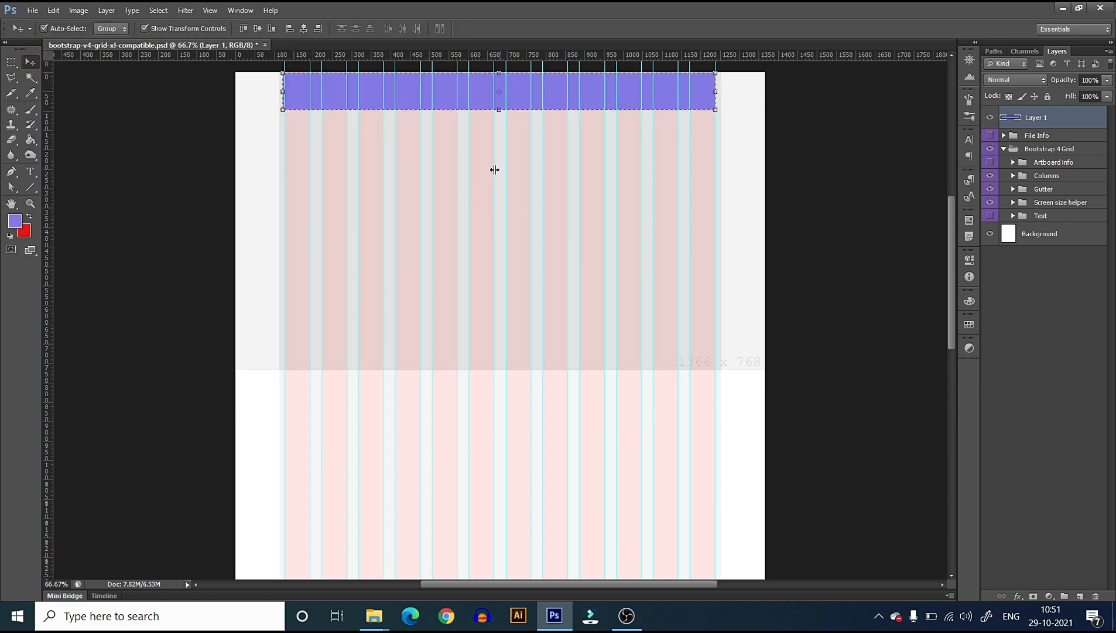
{"action": "key", "text": "ctrl+d"}
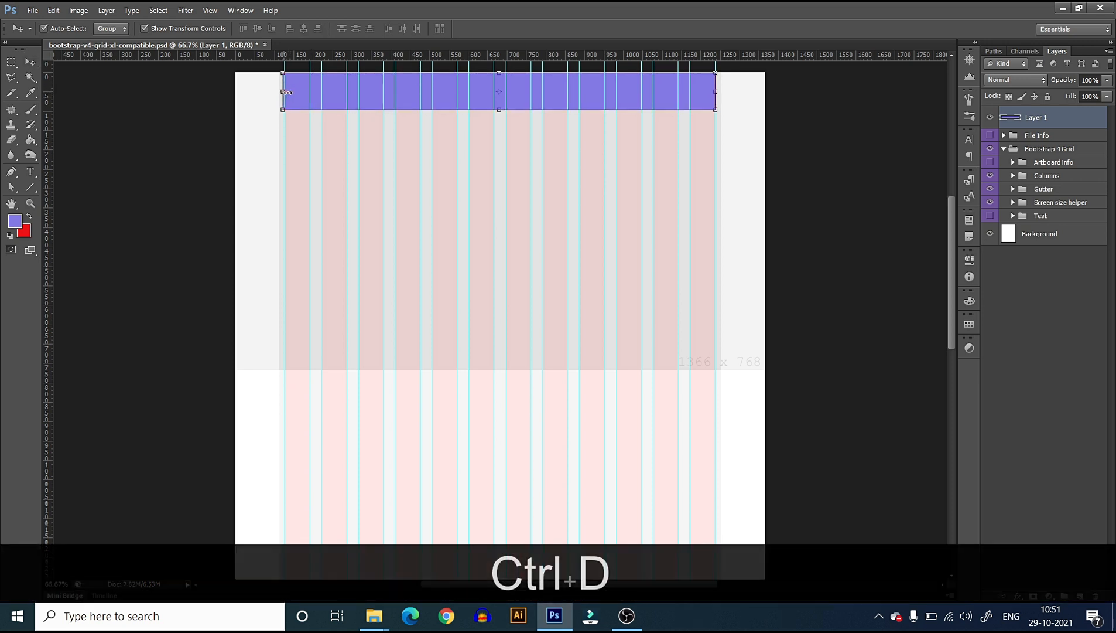
Transform the purple band so its left edge meets the first column guide and its upper edge meets the canvas edge
{"action": "left_click_drag", "start_coordinate": [284, 91], "coordinate": [291, 94]}
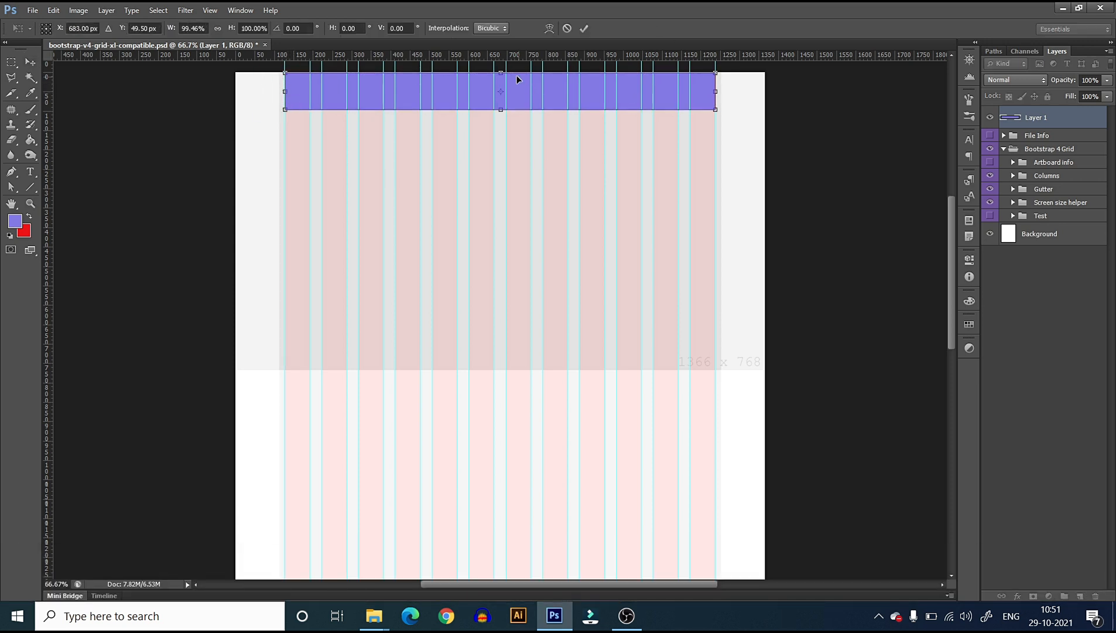
{"action": "left_click_drag", "start_coordinate": [501, 71], "coordinate": [500, 71]}
{"action": "left_click", "coordinate": [581, 30]}
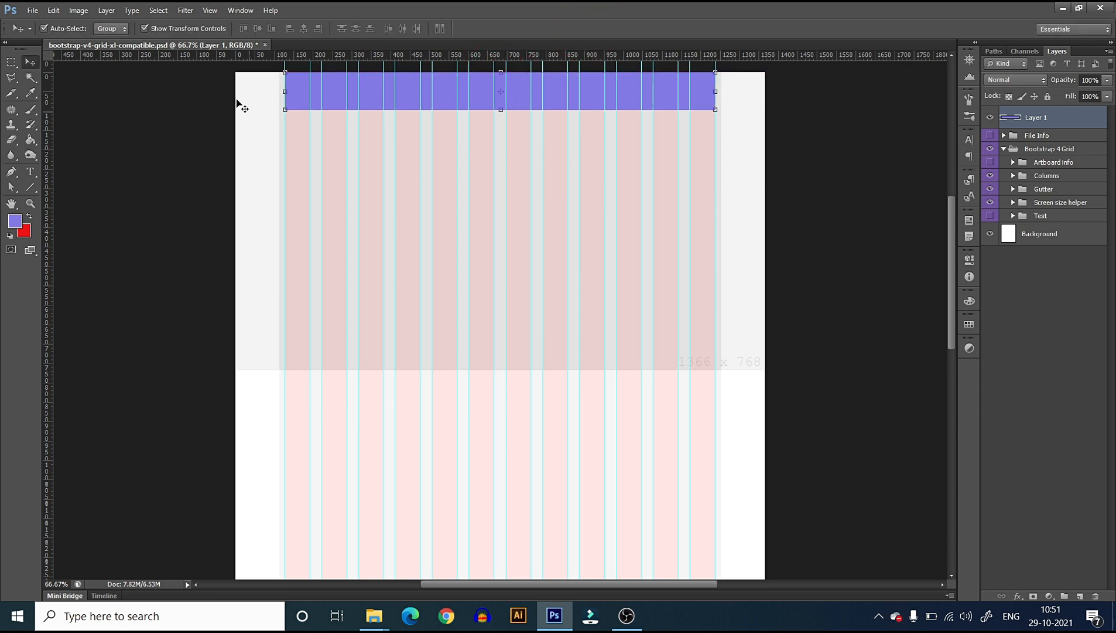
{"action": "left_click", "coordinate": [866, 117]}
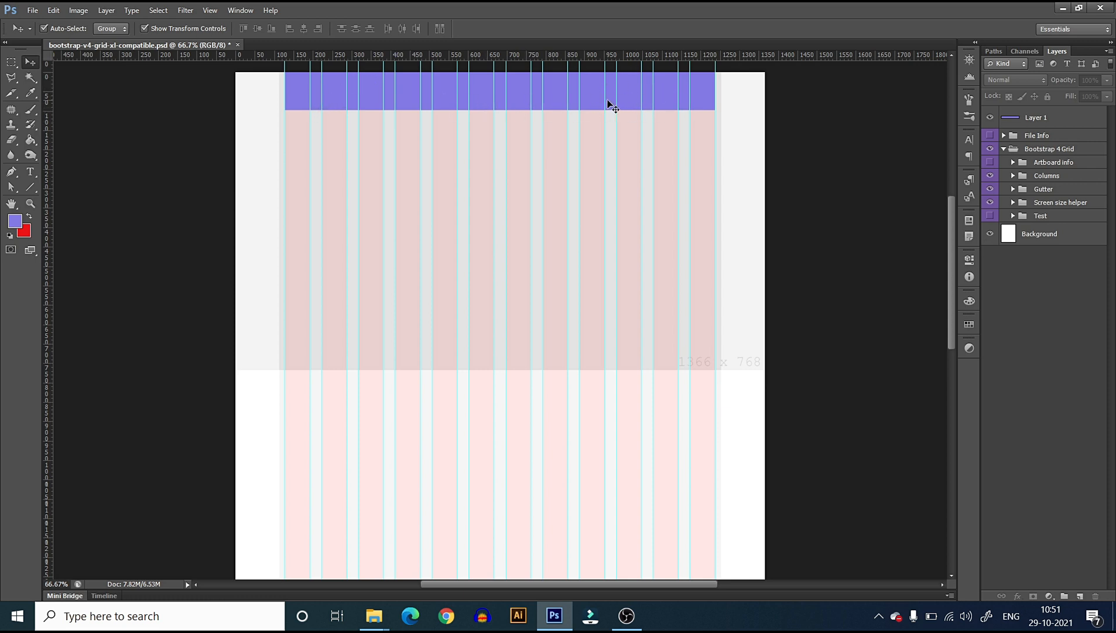
{"action": "left_click", "coordinate": [1080, 118]}
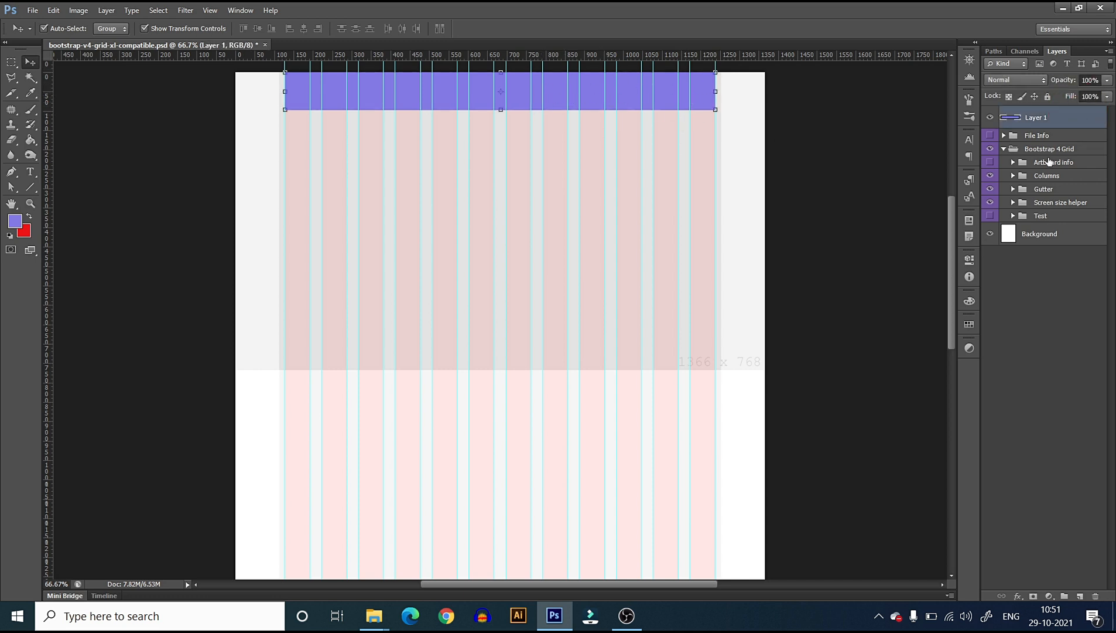
{"action": "left_click", "coordinate": [1081, 595]}
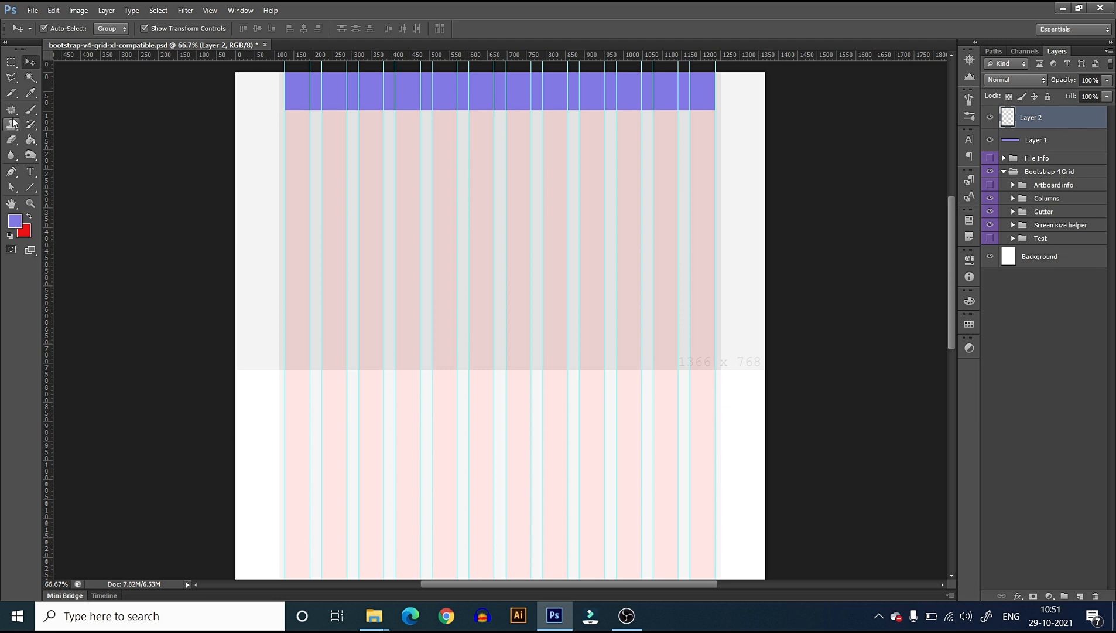
{"action": "key", "text": "Delete"}
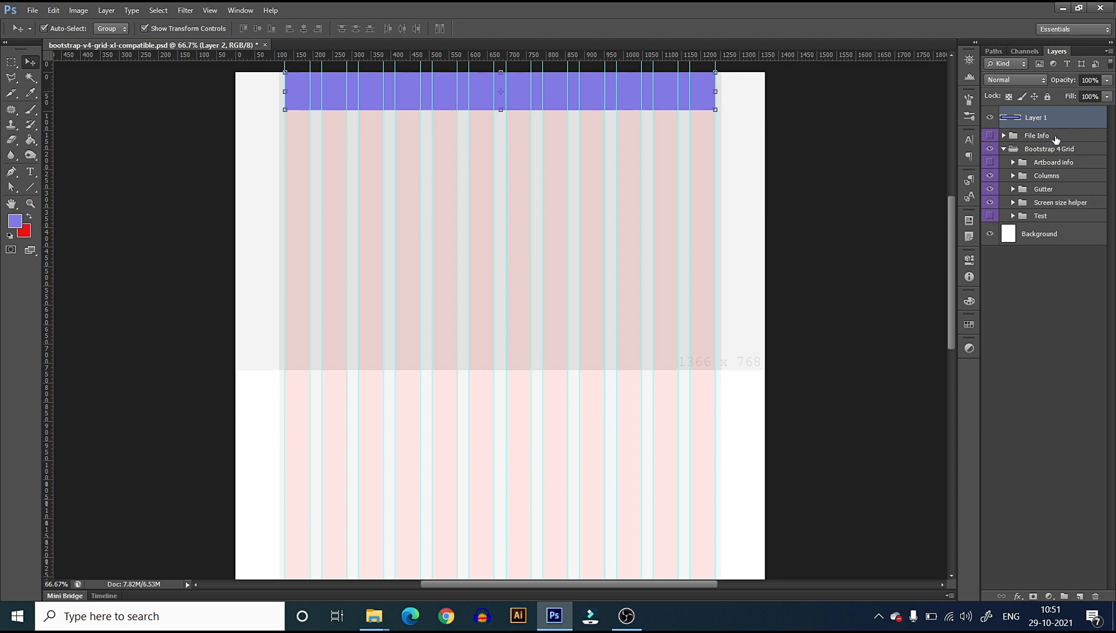
Duplicate the purple band's layer and transform the copy to about 596% height, placed directly beneath the original band
{"action": "key", "text": "ctrl+j"}
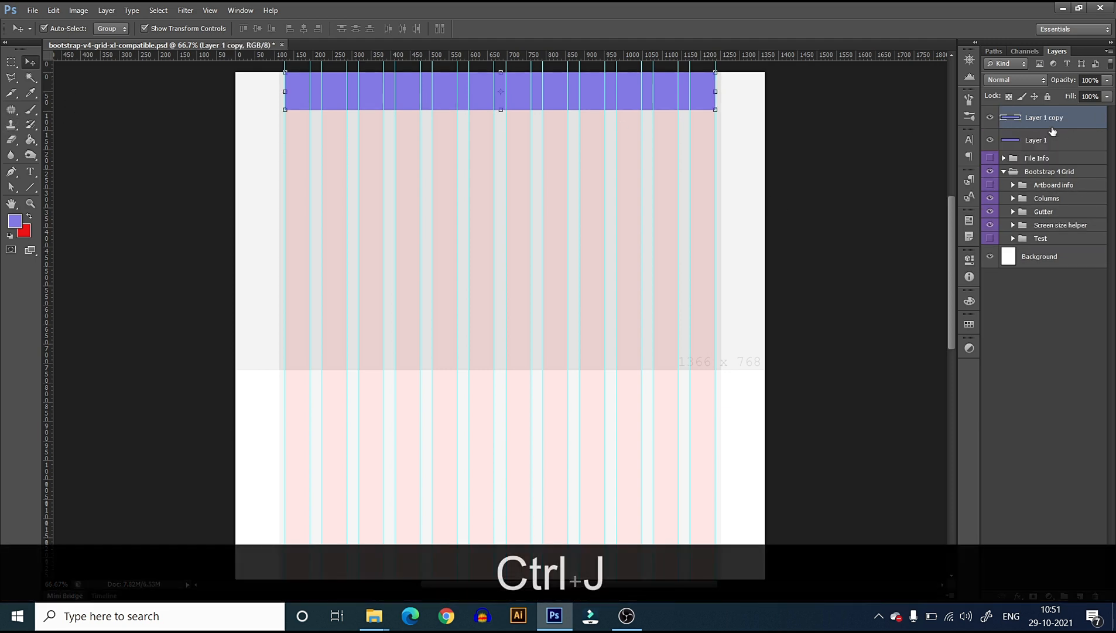
{"action": "key", "text": "ctrl+t"}
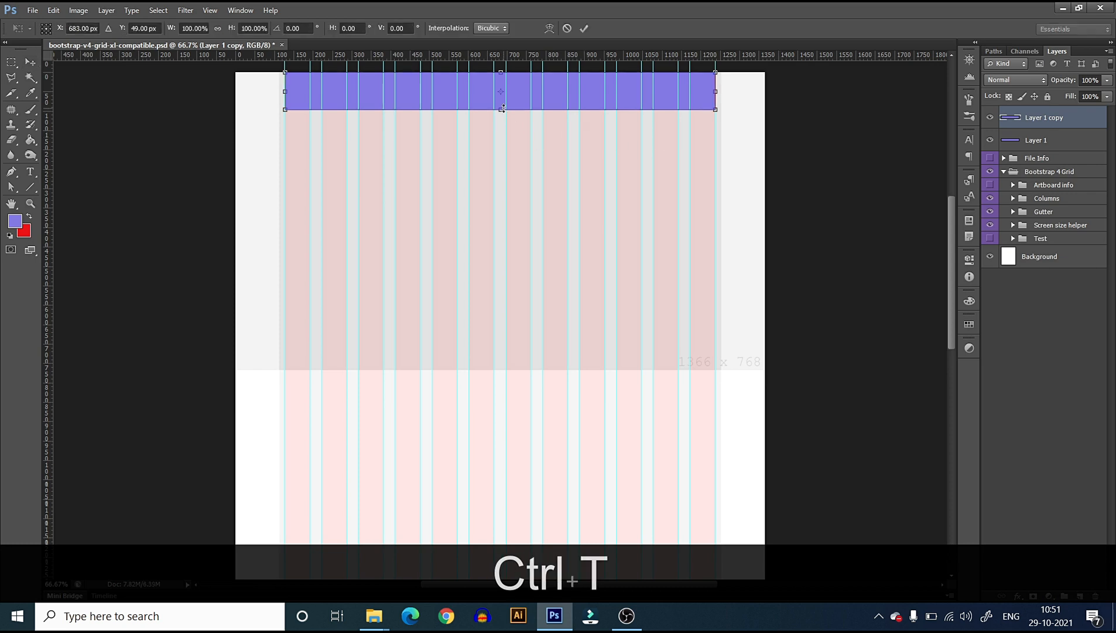
{"action": "left_click_drag", "start_coordinate": [503, 108], "coordinate": [492, 300]}
{"action": "left_click_drag", "start_coordinate": [538, 156], "coordinate": [538, 194]}
{"action": "left_click", "coordinate": [584, 28]}
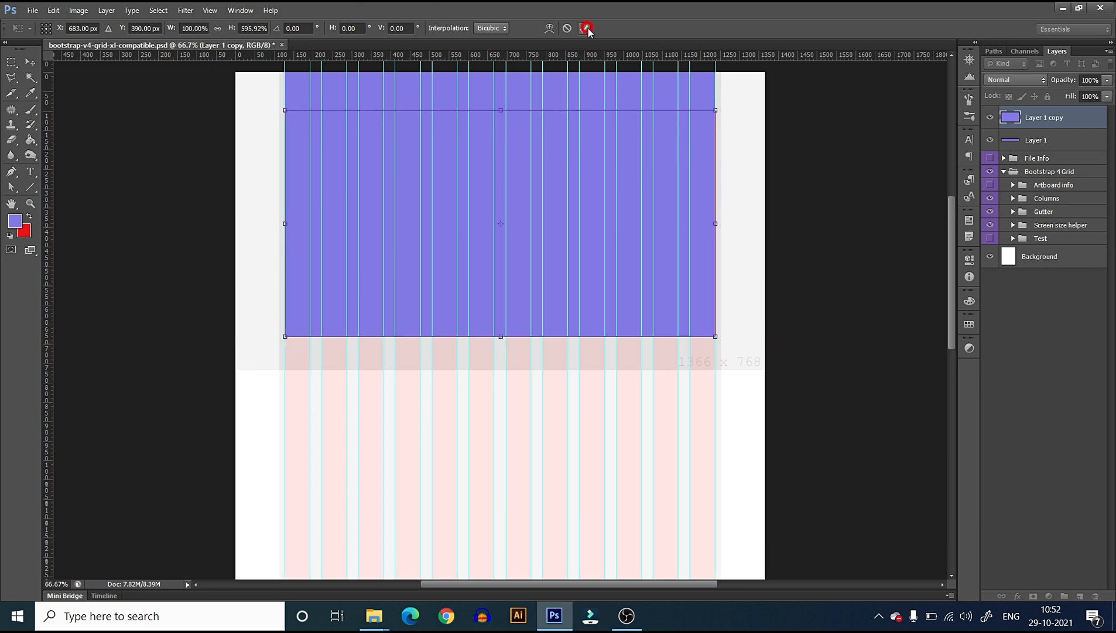
Apply a cyan Color Overlay (#1fceed) to the layer of the large block beneath the purple band
{"action": "right_click", "coordinate": [1090, 120]}
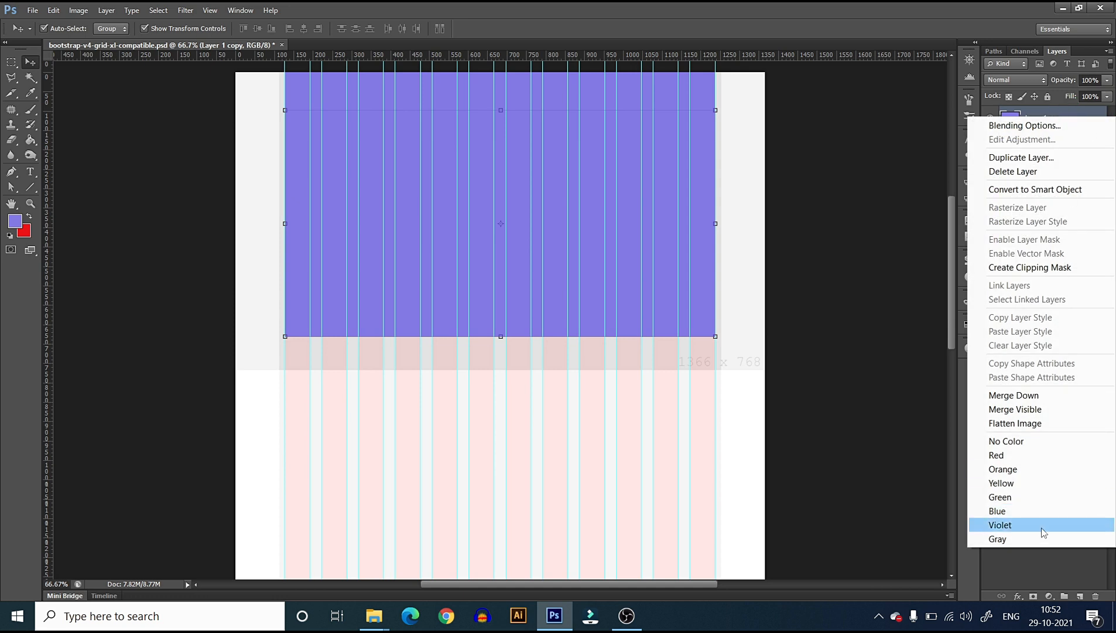
{"action": "left_click", "coordinate": [870, 261]}
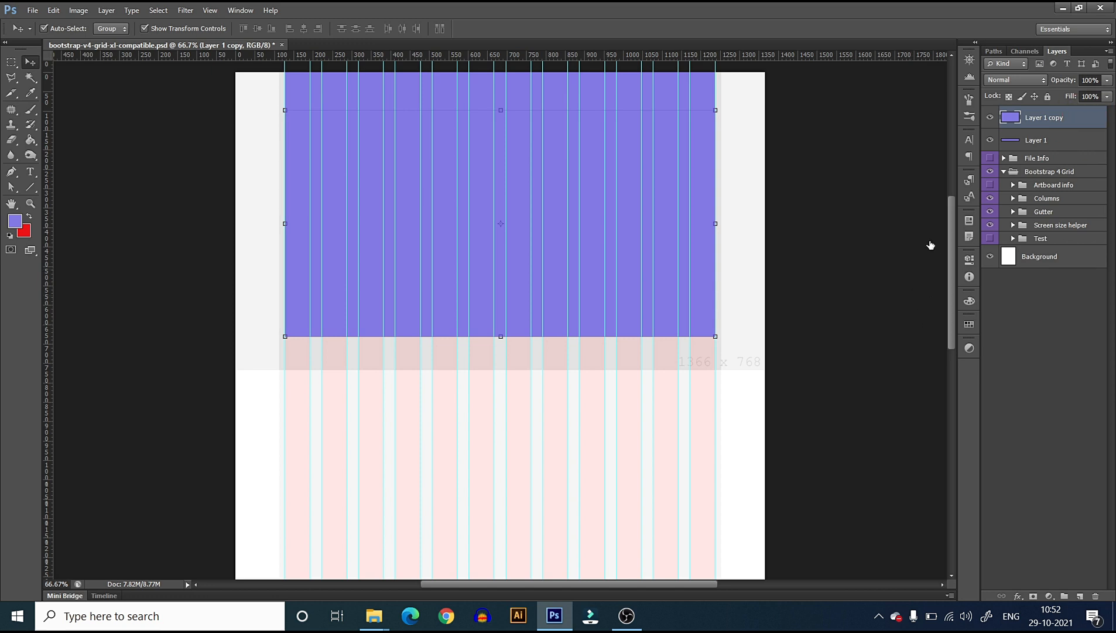
{"action": "double_click", "coordinate": [1071, 127]}
{"action": "left_click", "coordinate": [757, 273]}
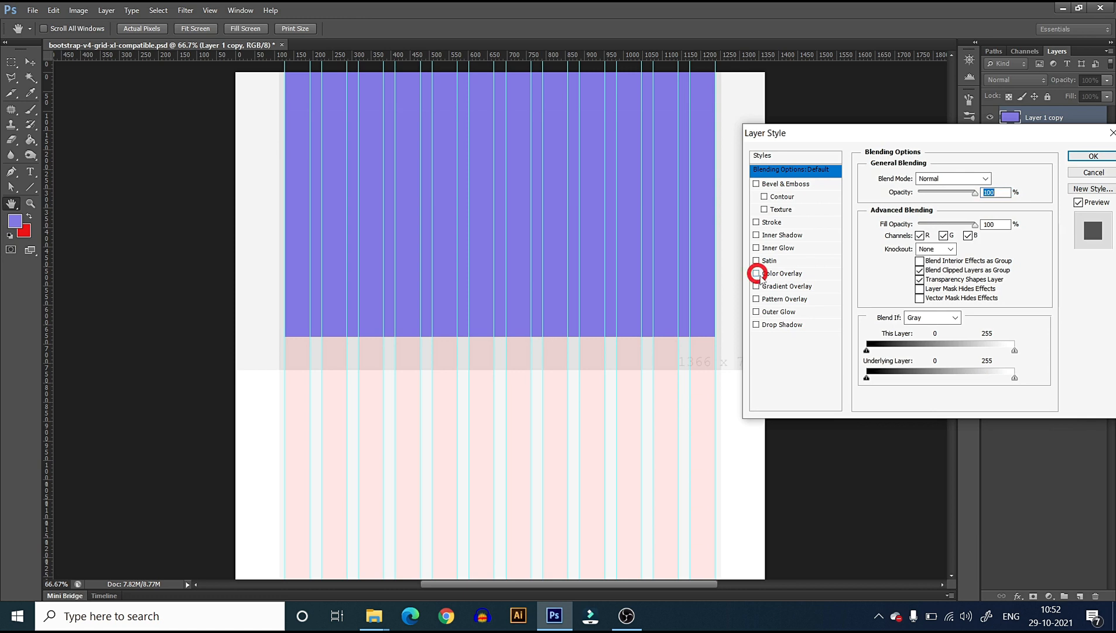
{"action": "left_click", "coordinate": [782, 273]}
{"action": "left_click", "coordinate": [998, 178]}
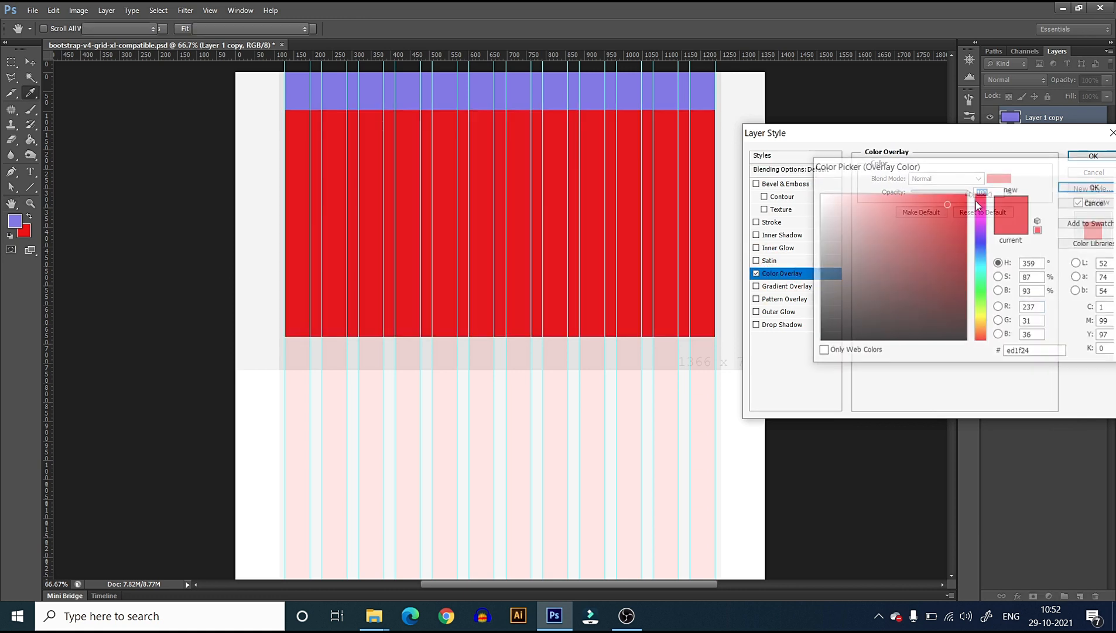
{"action": "left_click_drag", "start_coordinate": [984, 256], "coordinate": [977, 264]}
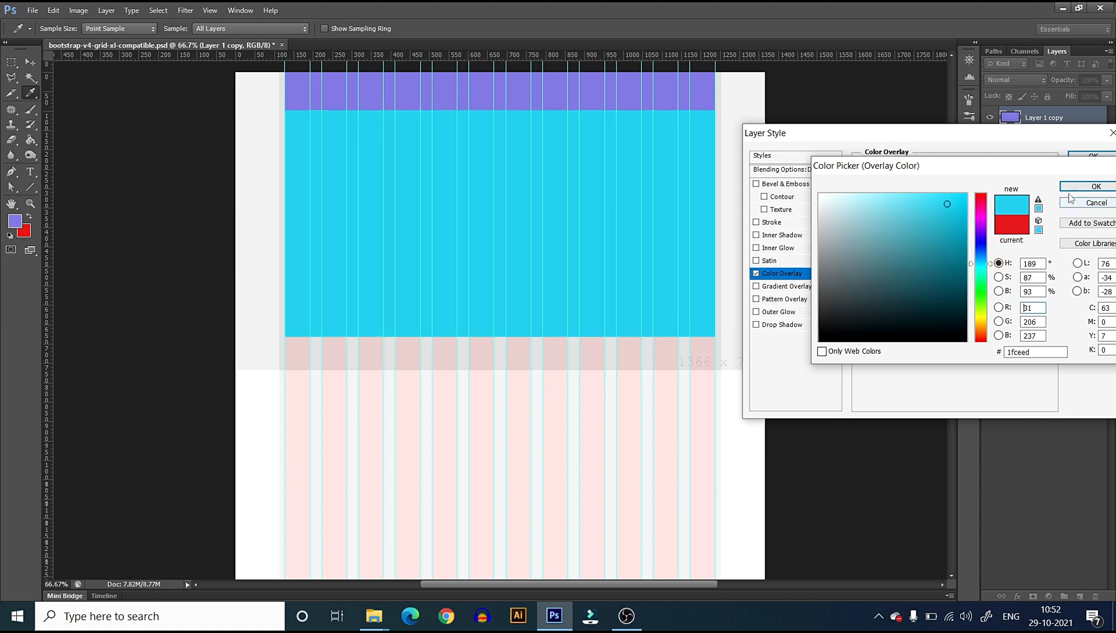
{"action": "left_click", "coordinate": [1096, 185]}
{"action": "left_click", "coordinate": [1092, 157]}
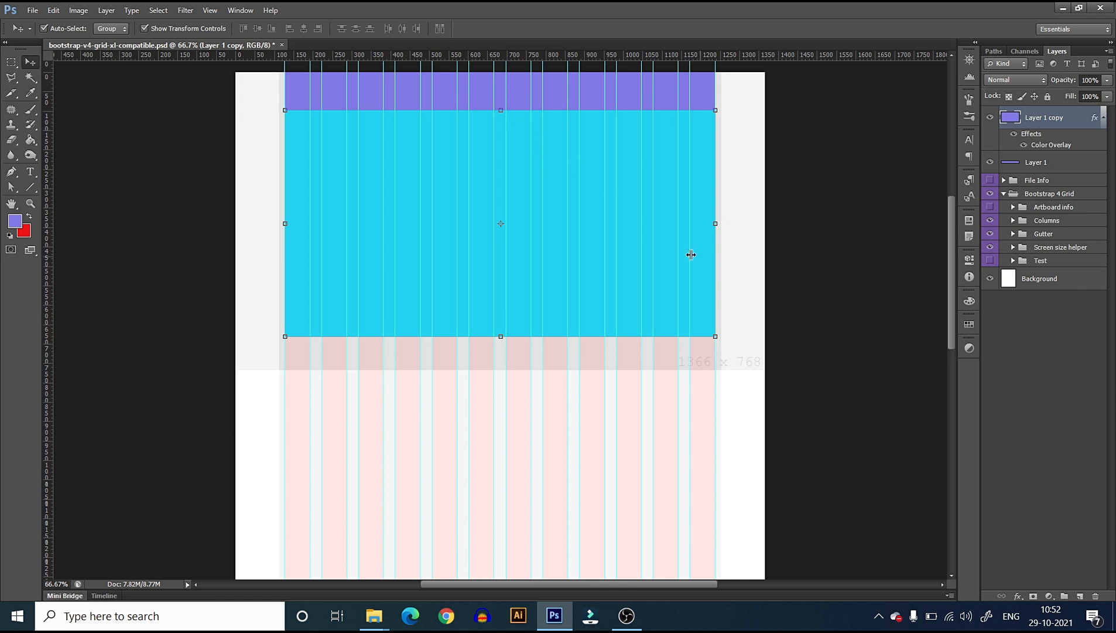
Add a new layer above the cyan block's layer
{"action": "left_click", "coordinate": [814, 177]}
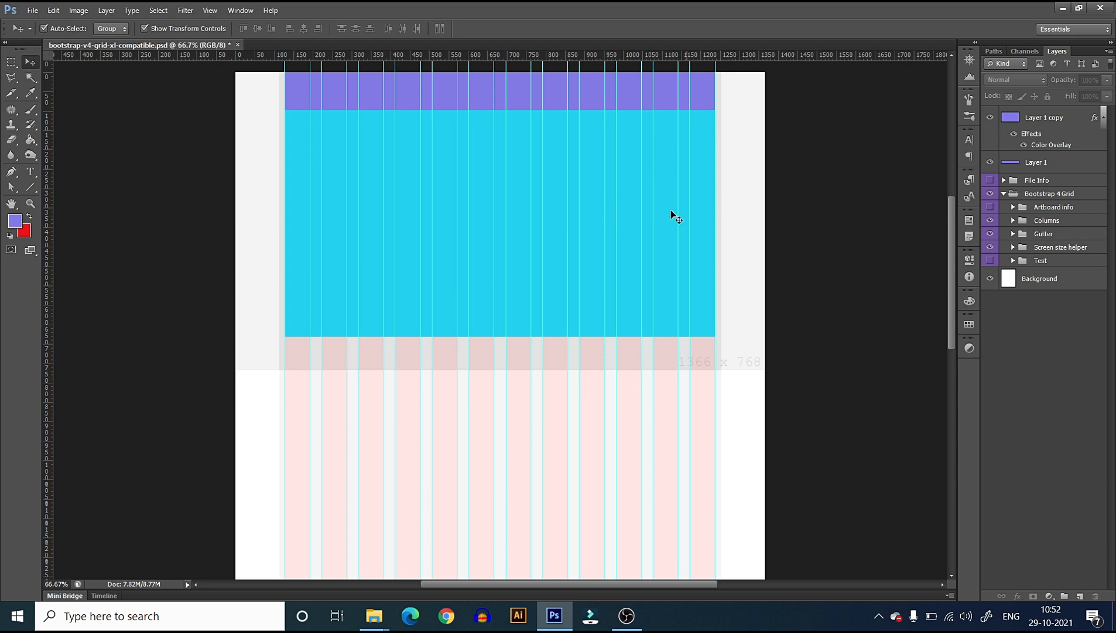
{"action": "left_click", "coordinate": [1053, 115]}
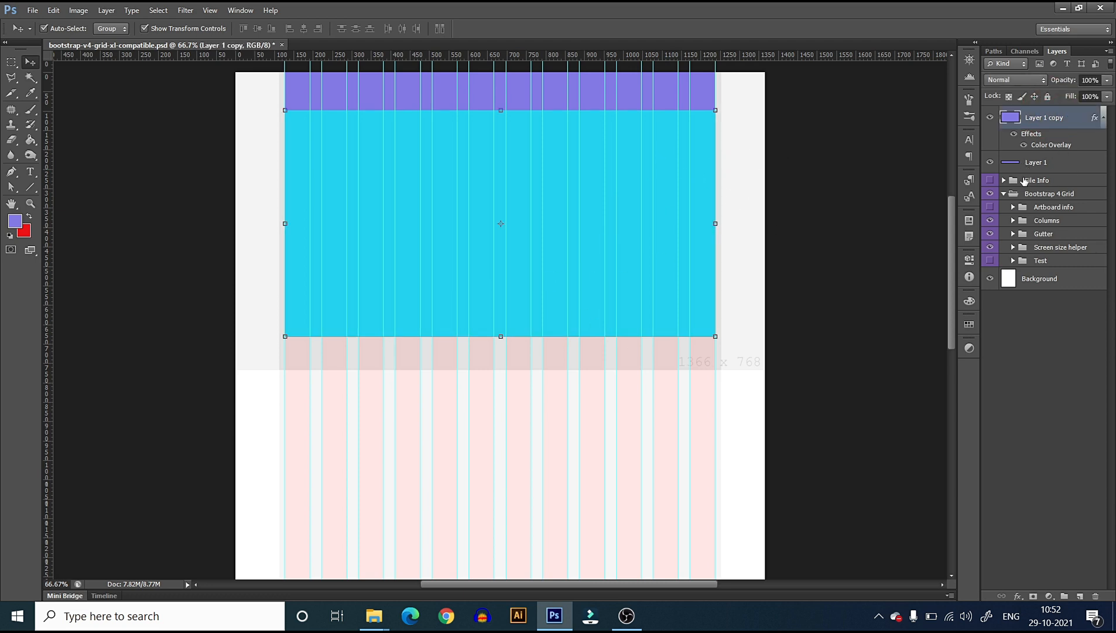
{"action": "left_click", "coordinate": [1080, 596]}
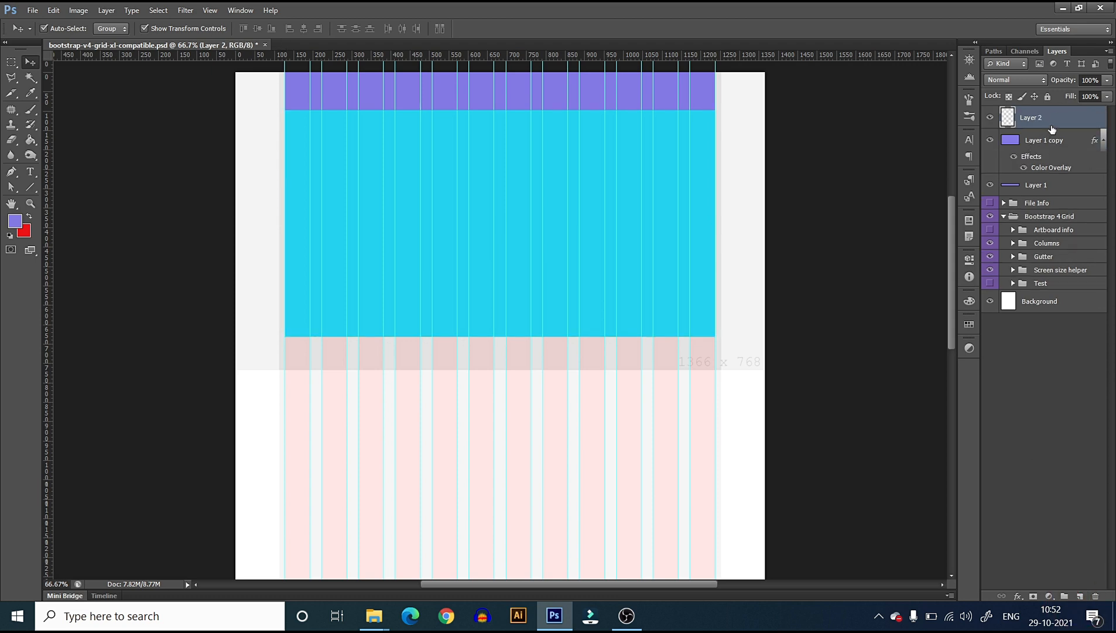
Fill a rectangle about 255 px high across the first four columns, just below the cyan block, with red, and deselect it
{"action": "left_click", "coordinate": [11, 62]}
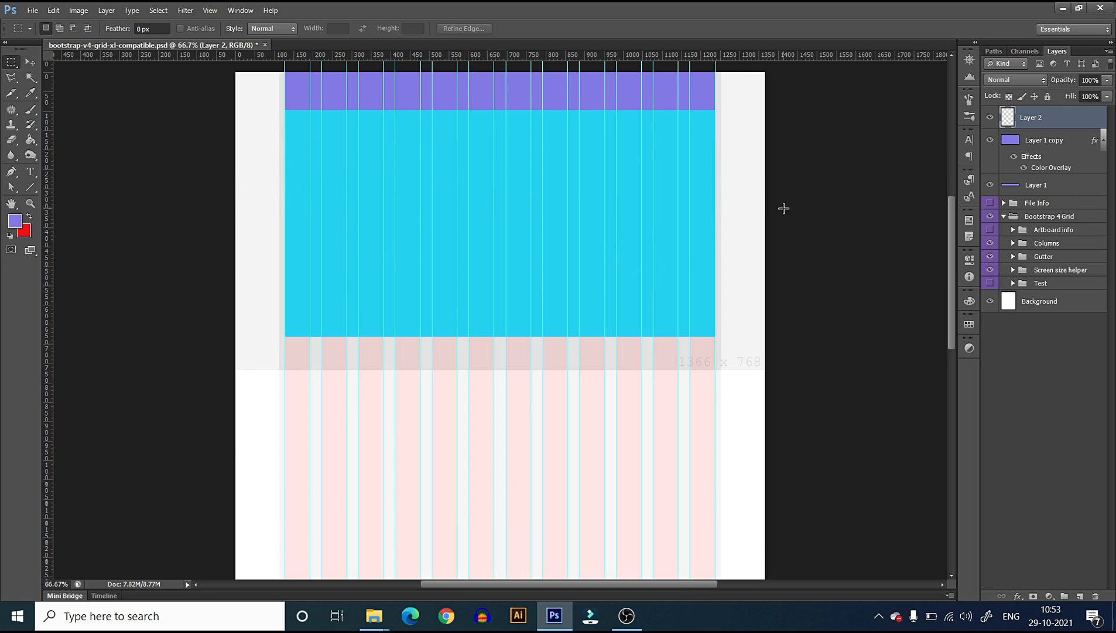
{"action": "scroll", "coordinate": [722, 193], "scroll_direction": "down", "scroll_amount": 4}
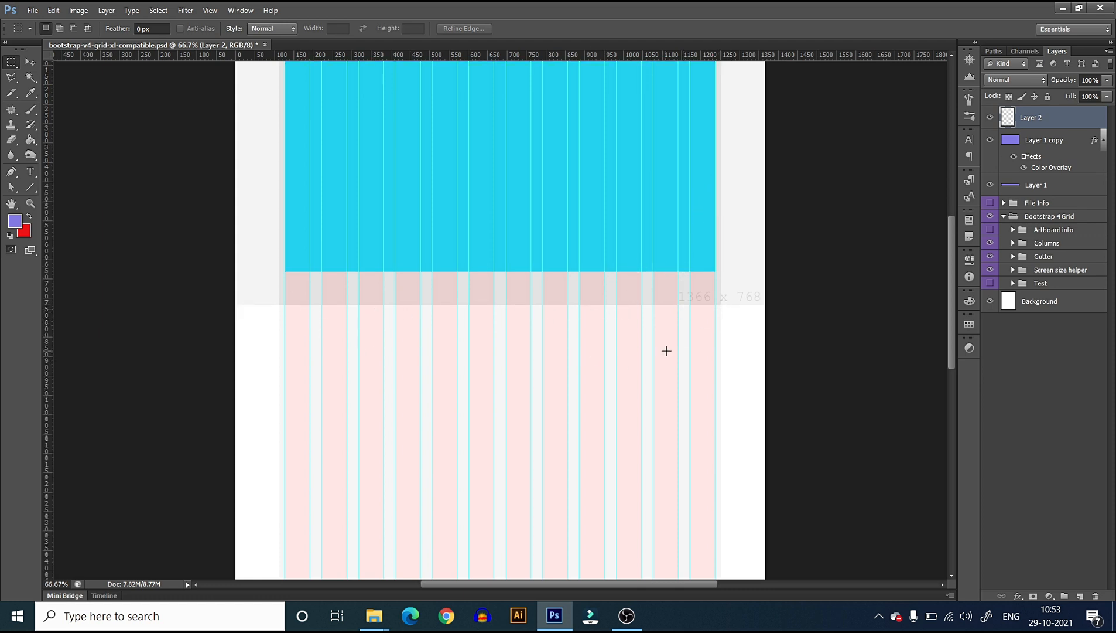
{"action": "scroll", "coordinate": [462, 325], "scroll_direction": "down", "scroll_amount": 4}
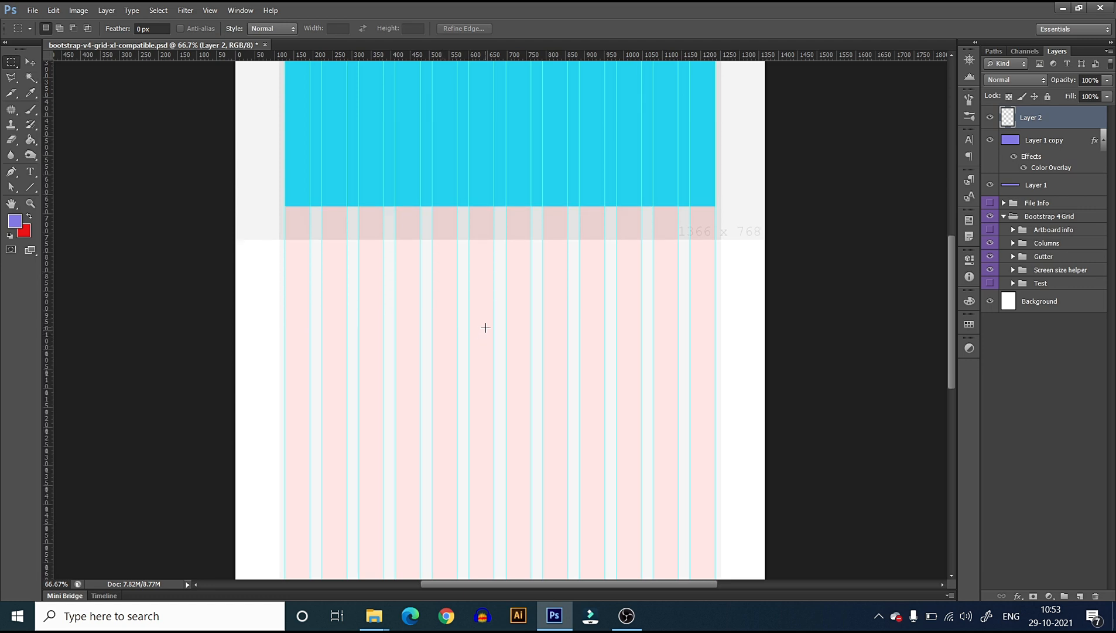
{"action": "scroll", "coordinate": [492, 300], "scroll_direction": "down", "scroll_amount": 1}
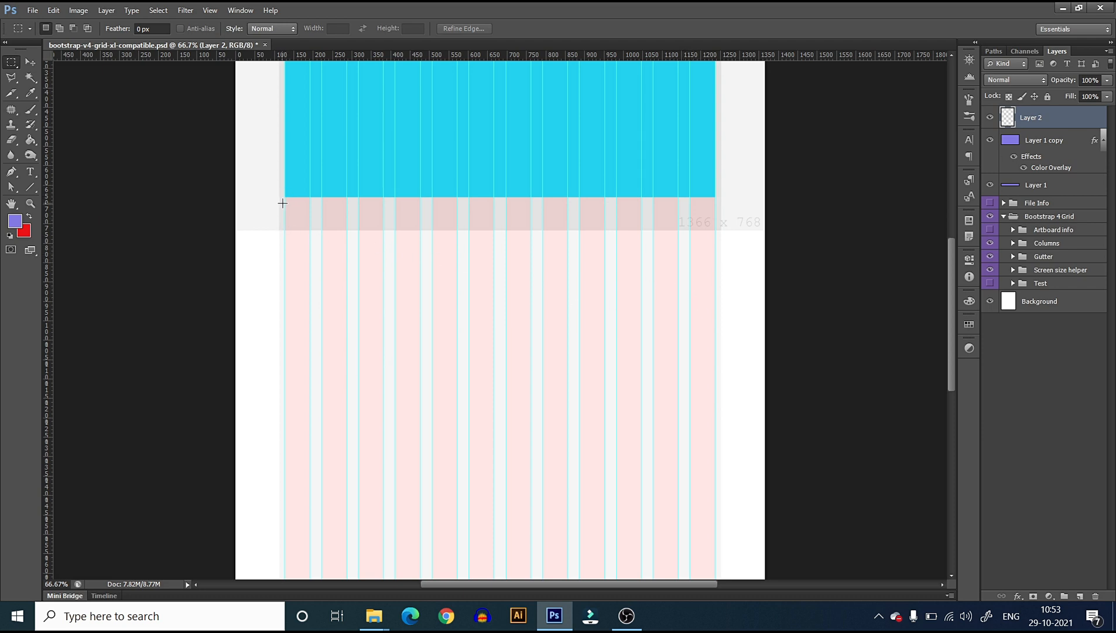
{"action": "left_click_drag", "start_coordinate": [284, 206], "coordinate": [419, 306]}
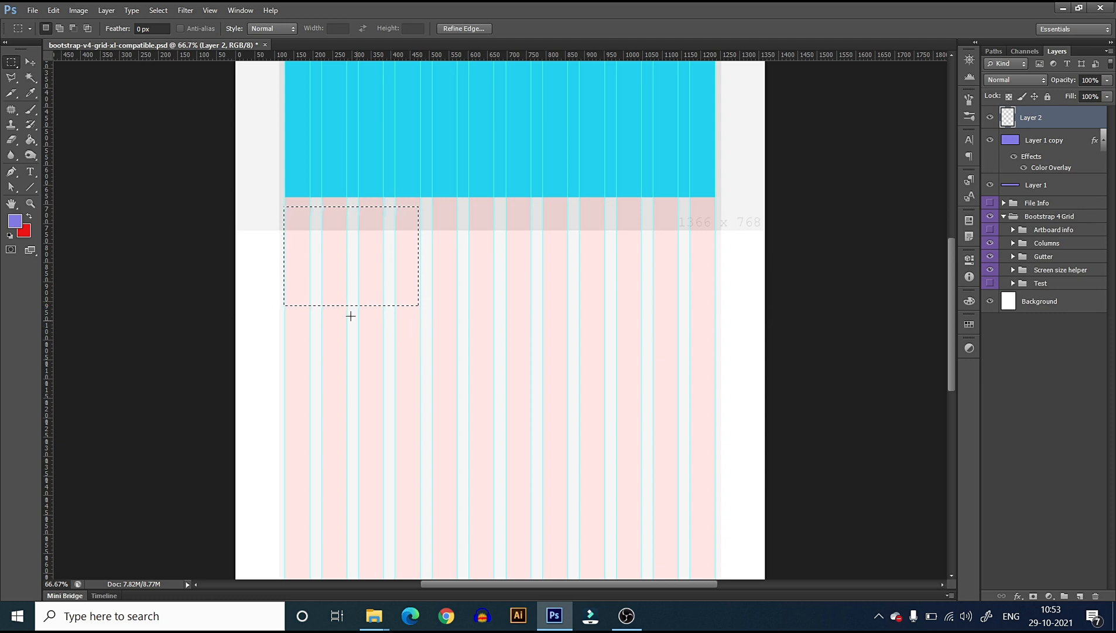
{"action": "left_click", "coordinate": [30, 139]}
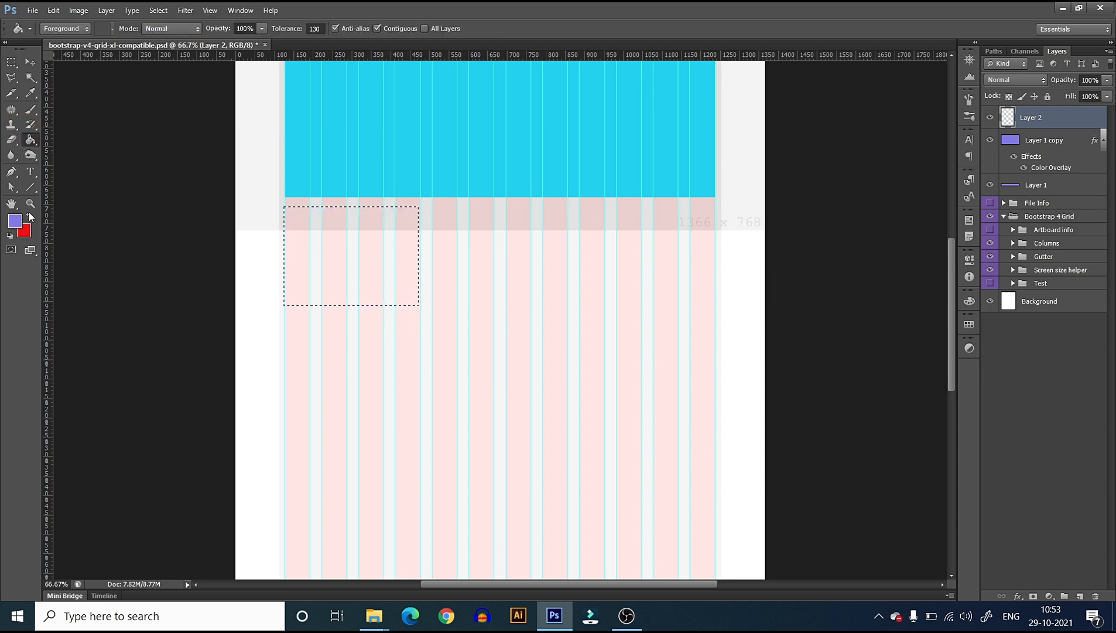
{"action": "left_click", "coordinate": [29, 216]}
{"action": "left_click", "coordinate": [340, 248]}
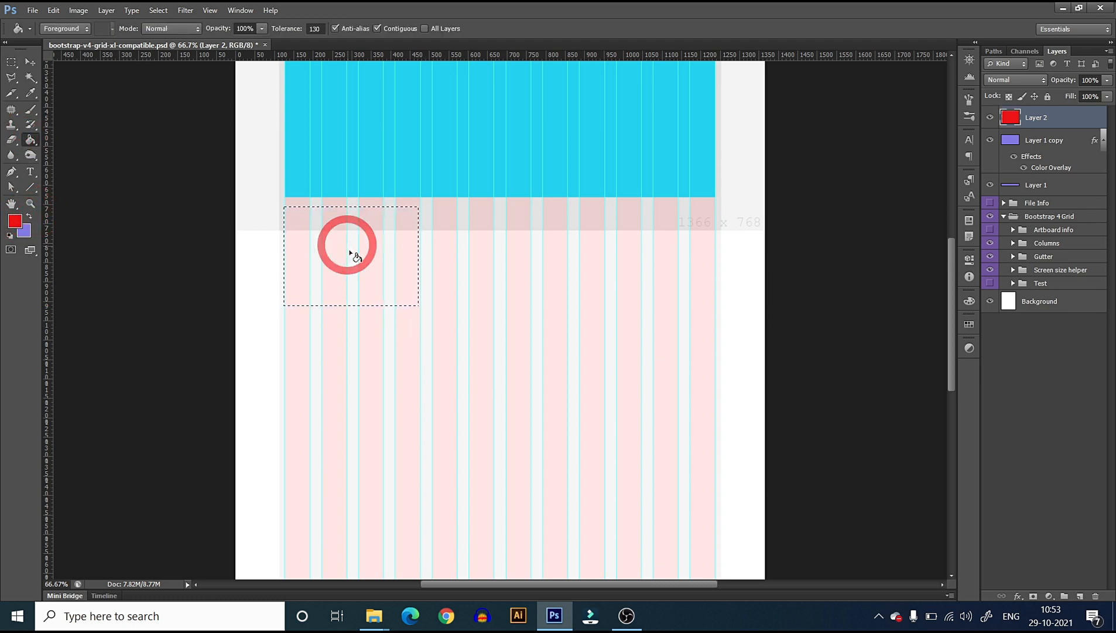
{"action": "left_click", "coordinate": [31, 63]}
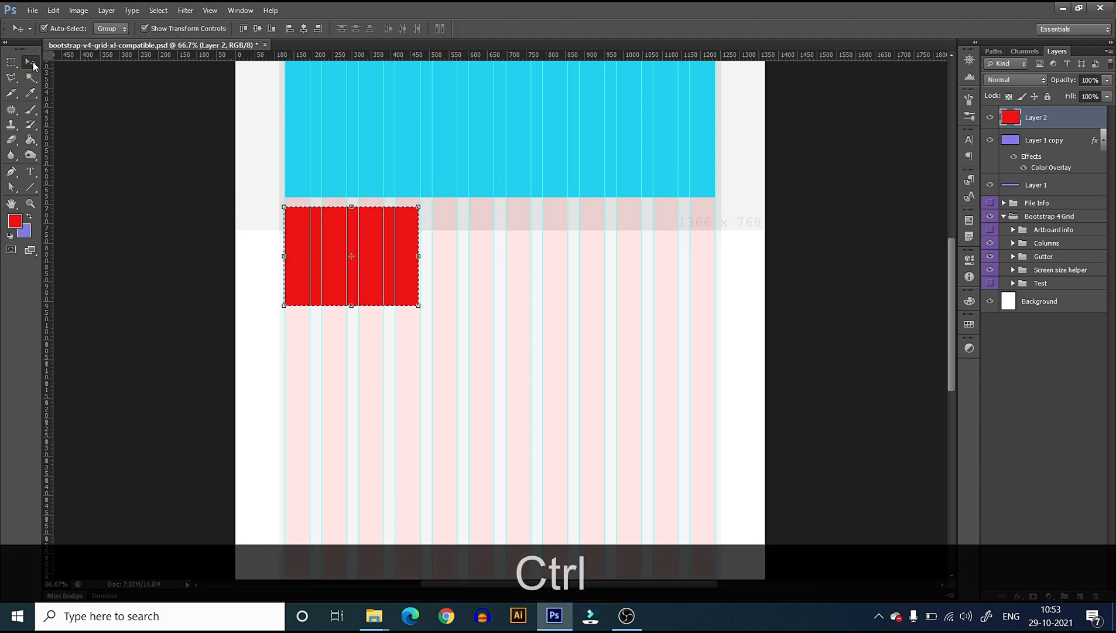
{"action": "key", "text": "ctrl+d"}
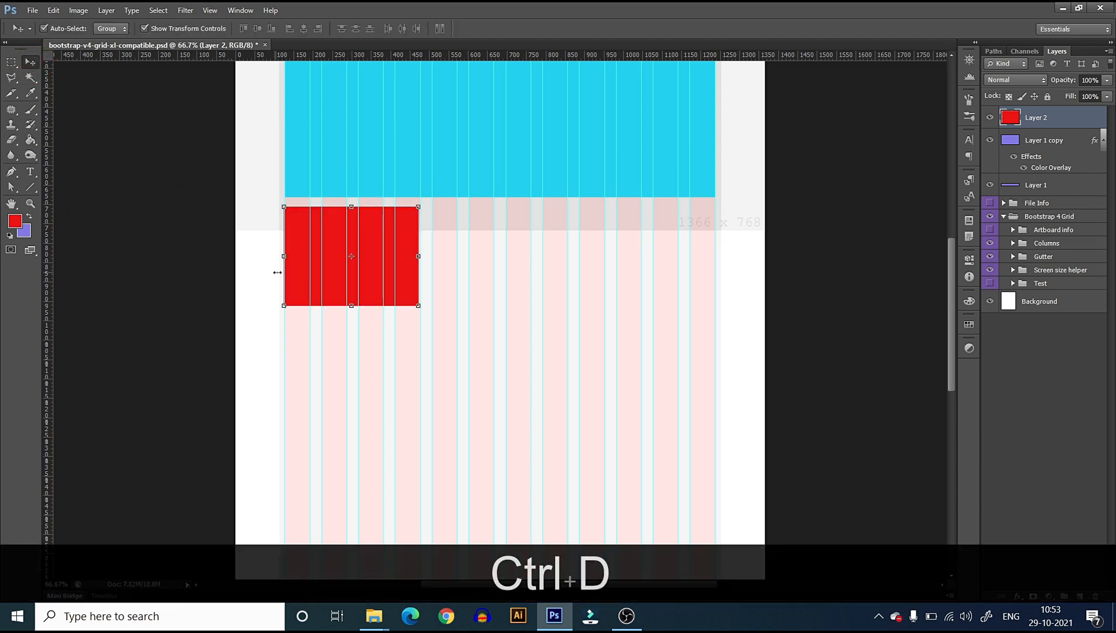
Transform the red block so its left and right edges meet the outer guides of the first four columns
{"action": "left_click_drag", "start_coordinate": [284, 256], "coordinate": [286, 256]}
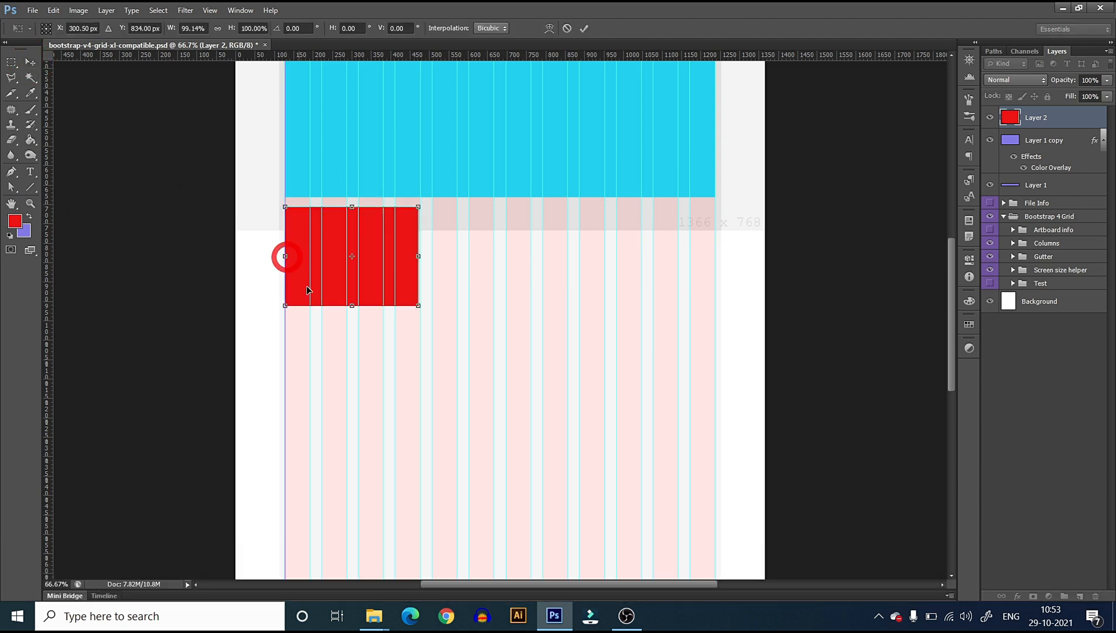
{"action": "left_click_drag", "start_coordinate": [420, 256], "coordinate": [423, 256]}
{"action": "left_click", "coordinate": [584, 28]}
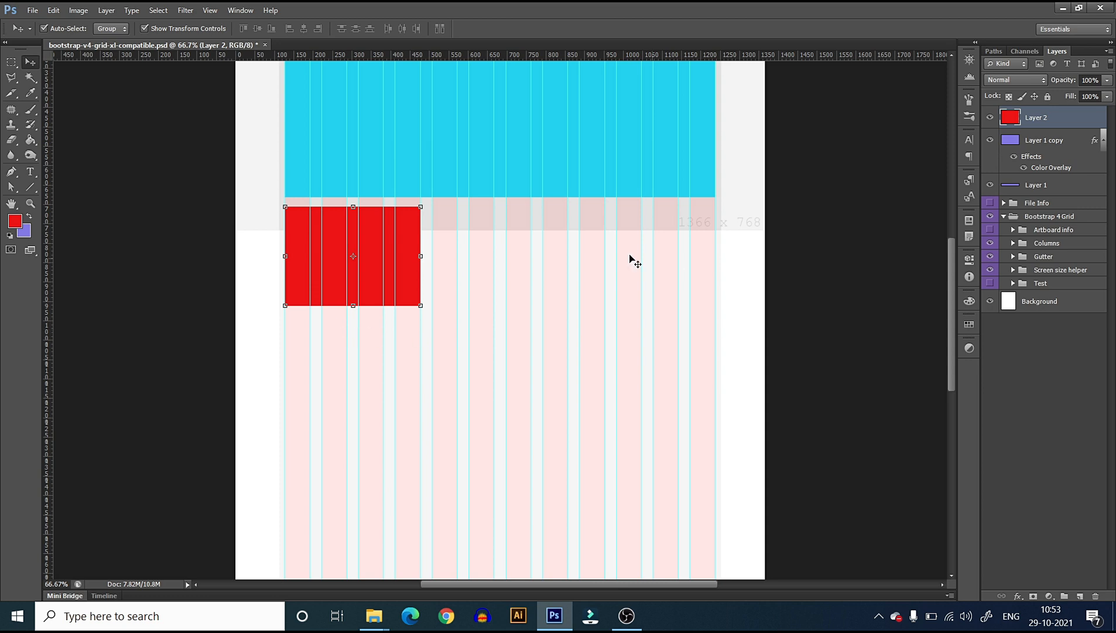
Duplicate the red block twice in the same row, covering columns five to eight and nine to twelve
{"action": "left_click", "coordinate": [1019, 403]}
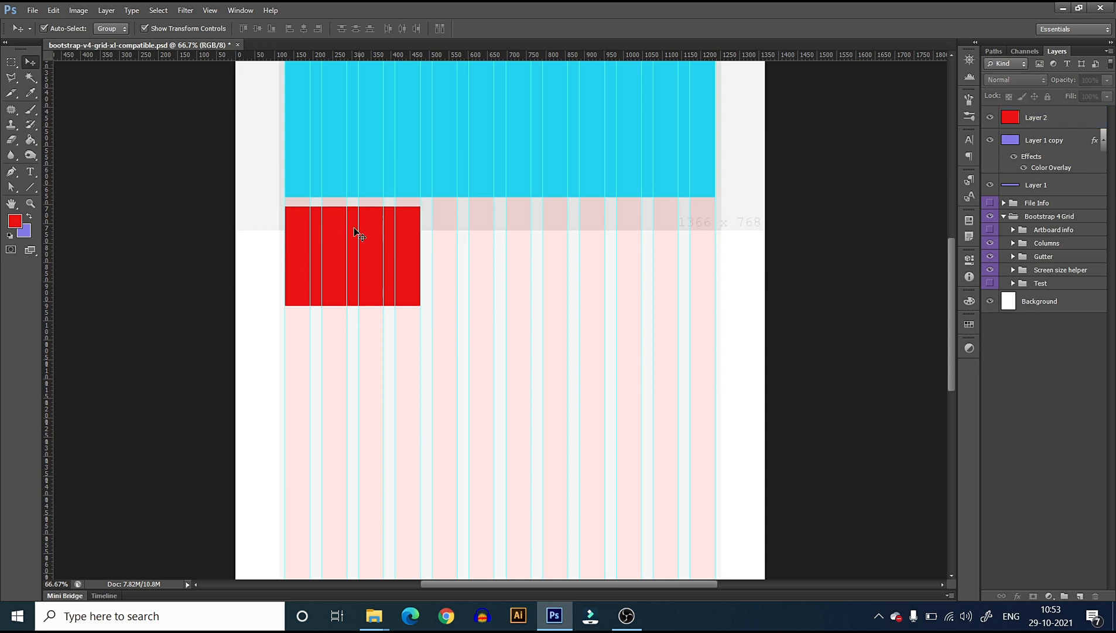
{"action": "left_click", "coordinate": [1056, 120]}
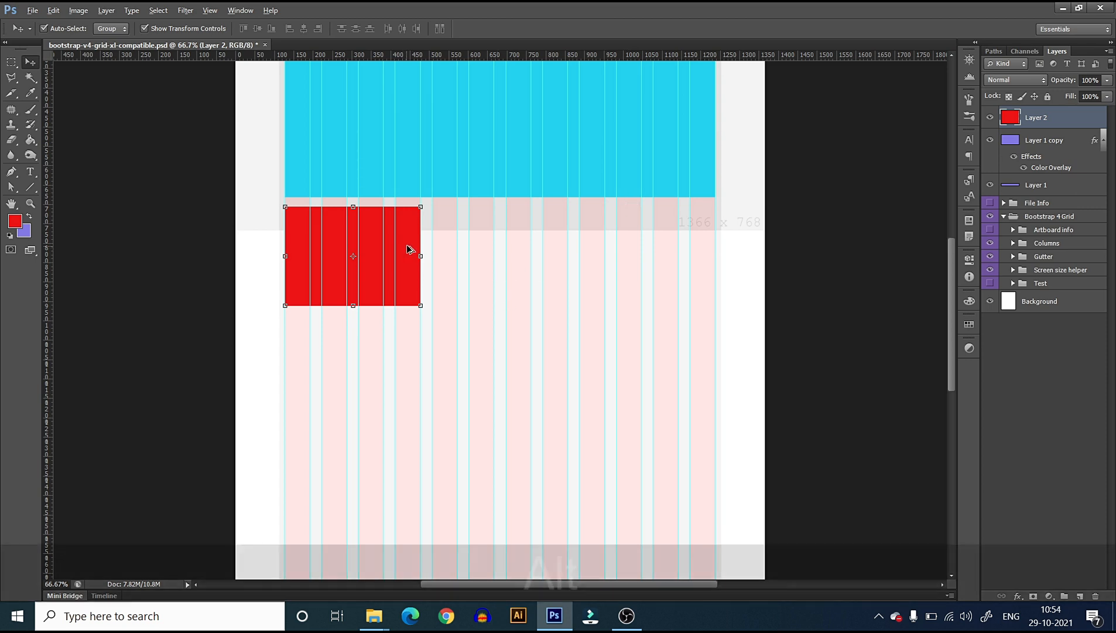
{"action": "left_click_drag", "start_coordinate": [407, 243], "coordinate": [701, 232]}
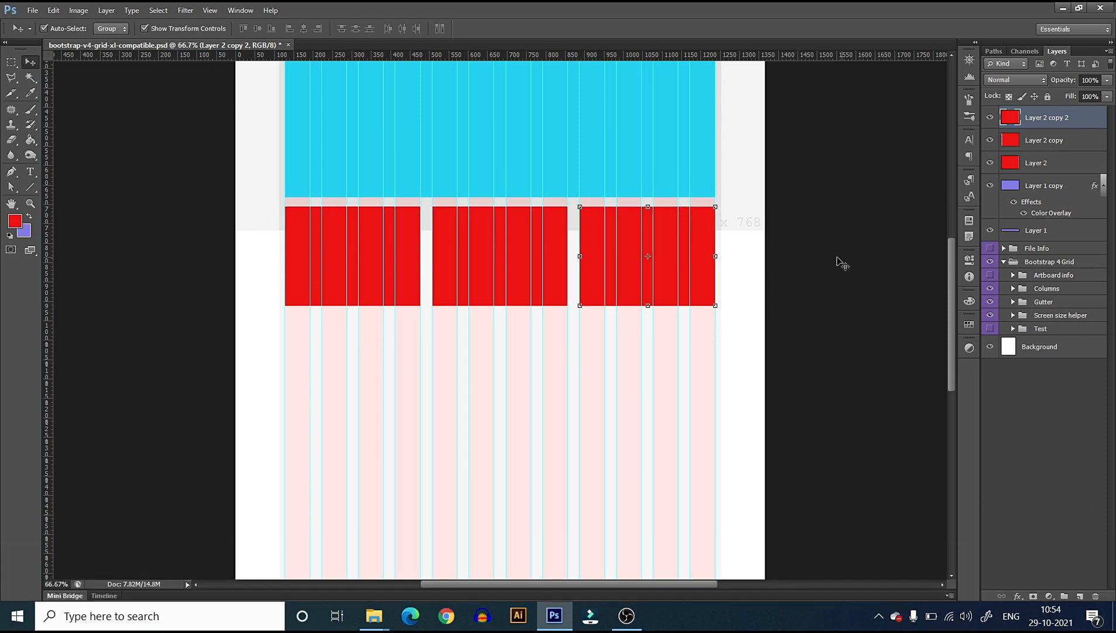
{"action": "left_click", "coordinate": [815, 288]}
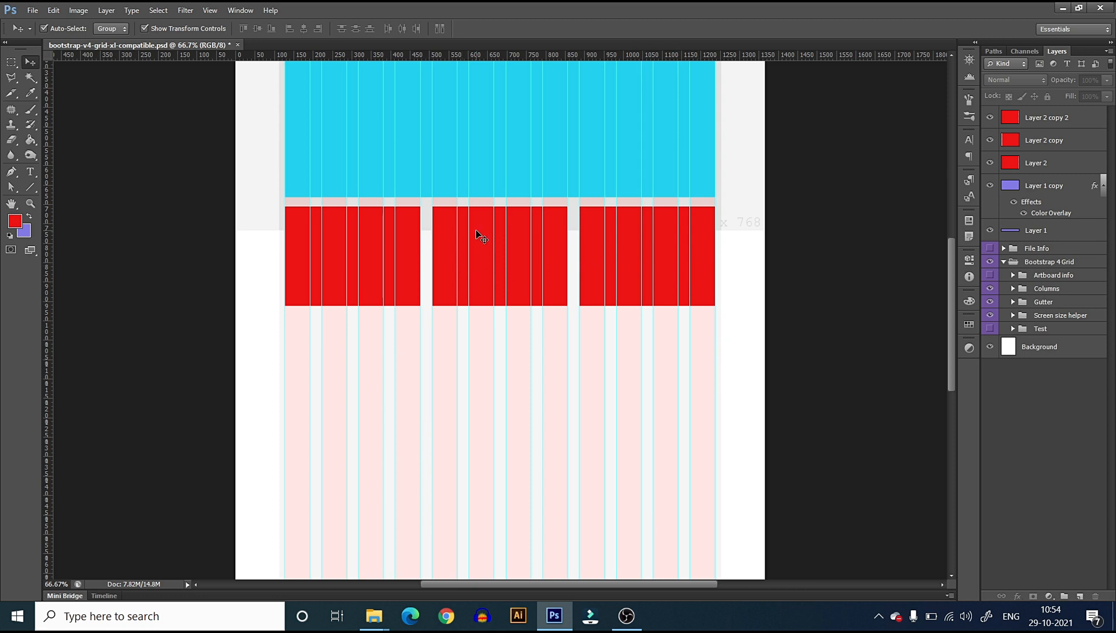
Copy a red block into a second row and transform it to span the first six columns, about 315 px high
{"action": "left_click", "coordinate": [372, 249]}
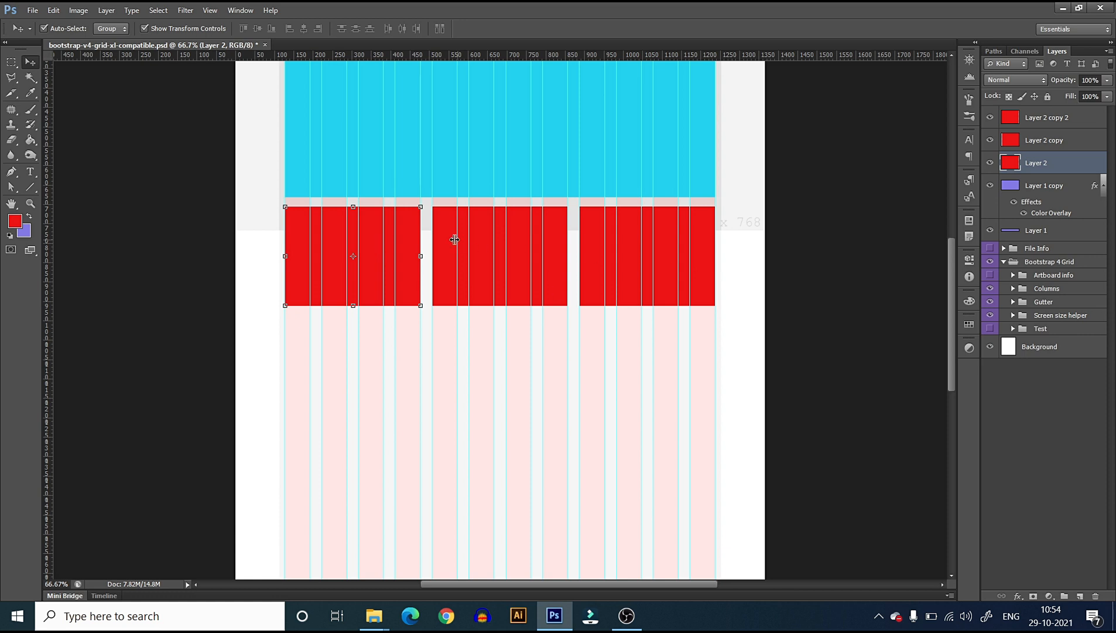
{"action": "left_click", "coordinate": [668, 256]}
{"action": "left_click_drag", "start_coordinate": [668, 256], "coordinate": [493, 369]}
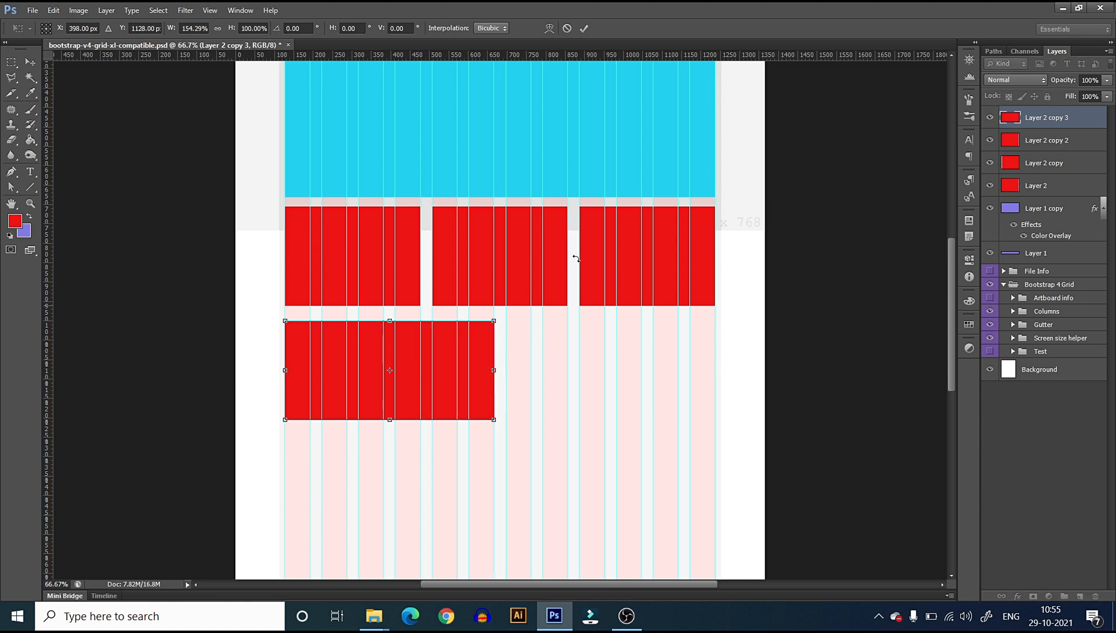
{"action": "left_click_drag", "start_coordinate": [389, 422], "coordinate": [390, 442]}
{"action": "left_click", "coordinate": [583, 31]}
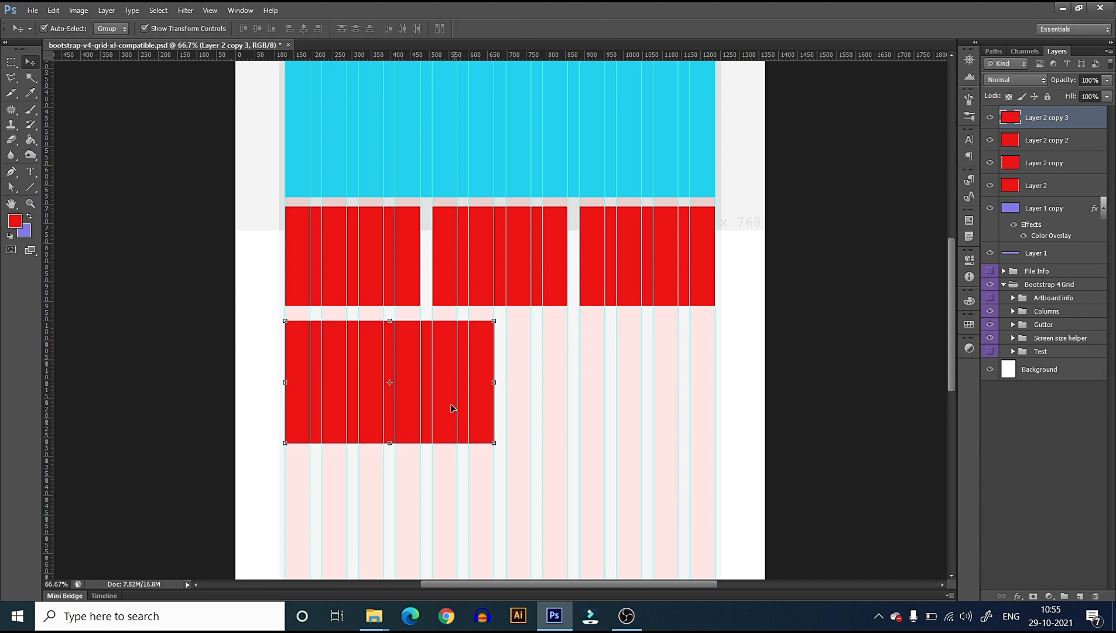
Duplicate the six-column red block across the last six columns of the second row
{"action": "left_click_drag", "start_coordinate": [494, 385], "coordinate": [667, 390]}
{"action": "left_click", "coordinate": [831, 369]}
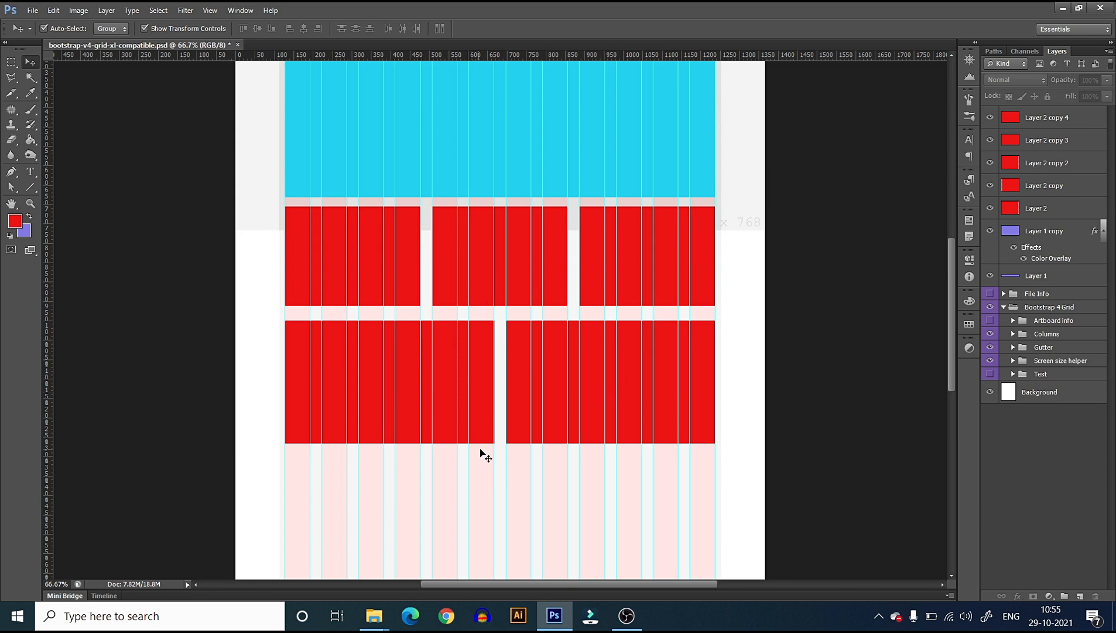
{"action": "scroll", "coordinate": [791, 387], "scroll_direction": "down", "scroll_amount": 2}
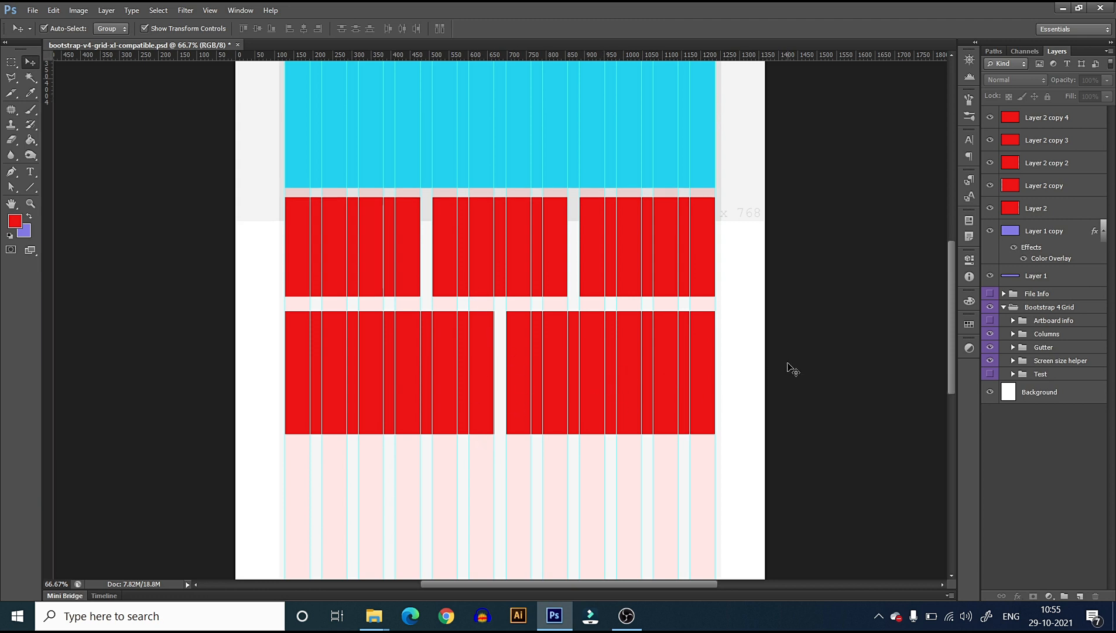
Copy the right six-column block to the start of a third row and widen it to about 135%, spanning eight columns
{"action": "left_click", "coordinate": [1062, 130]}
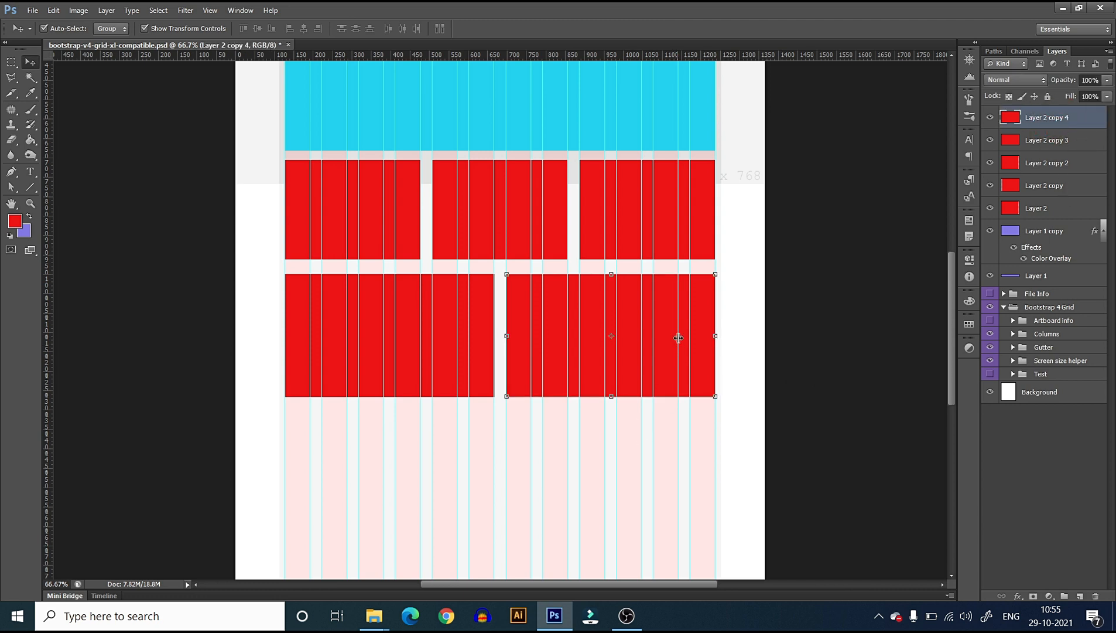
{"action": "left_click_drag", "start_coordinate": [663, 331], "coordinate": [443, 463]}
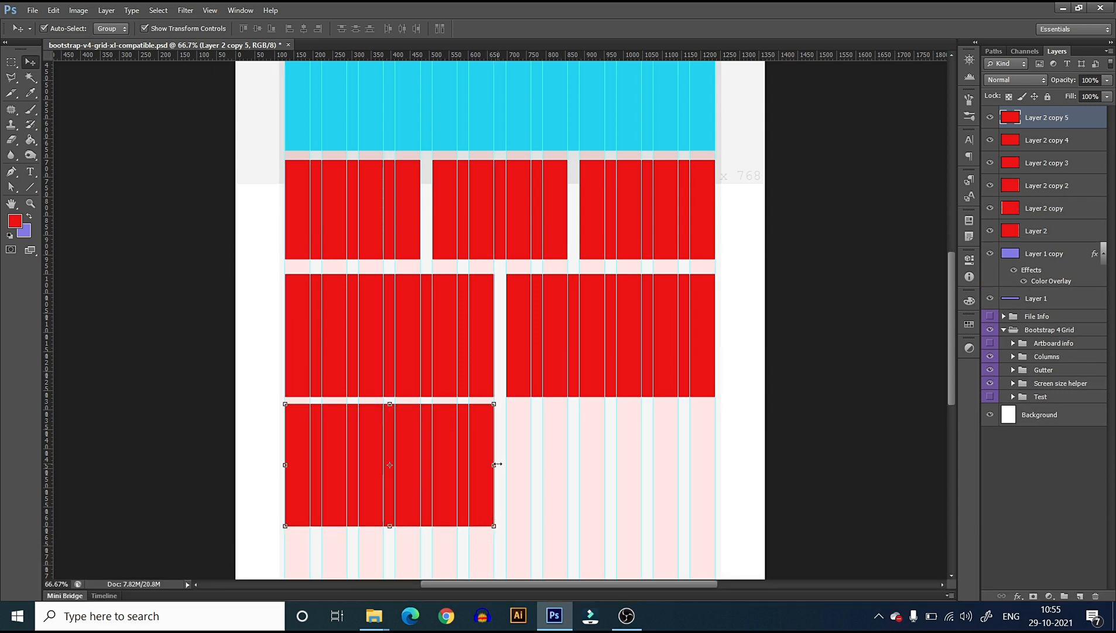
{"action": "left_click_drag", "start_coordinate": [496, 464], "coordinate": [569, 461]}
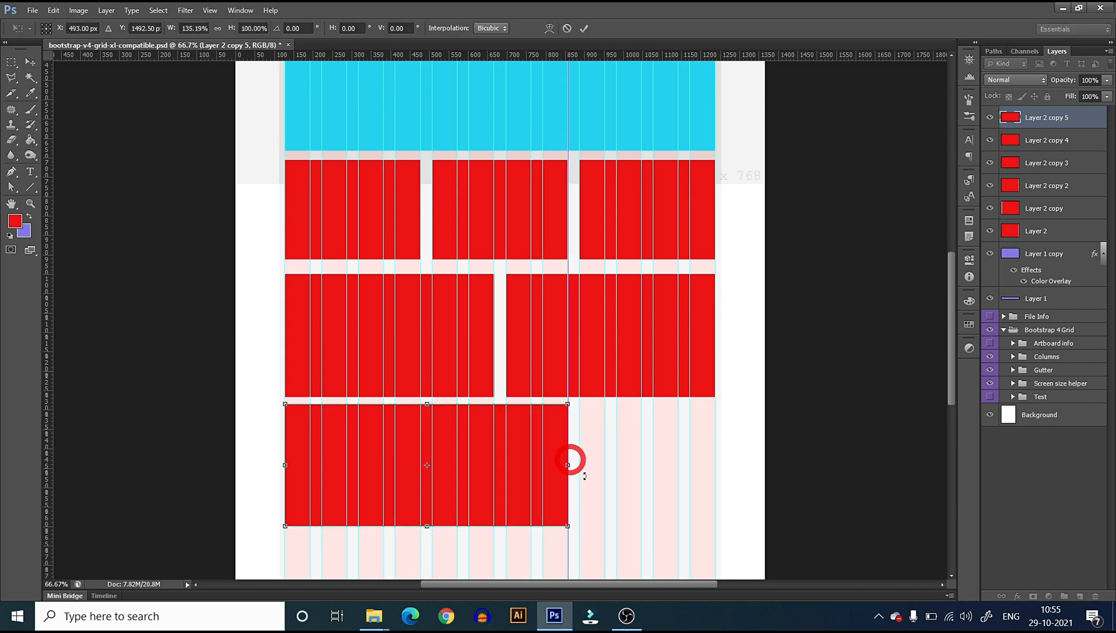
{"action": "left_click", "coordinate": [585, 28]}
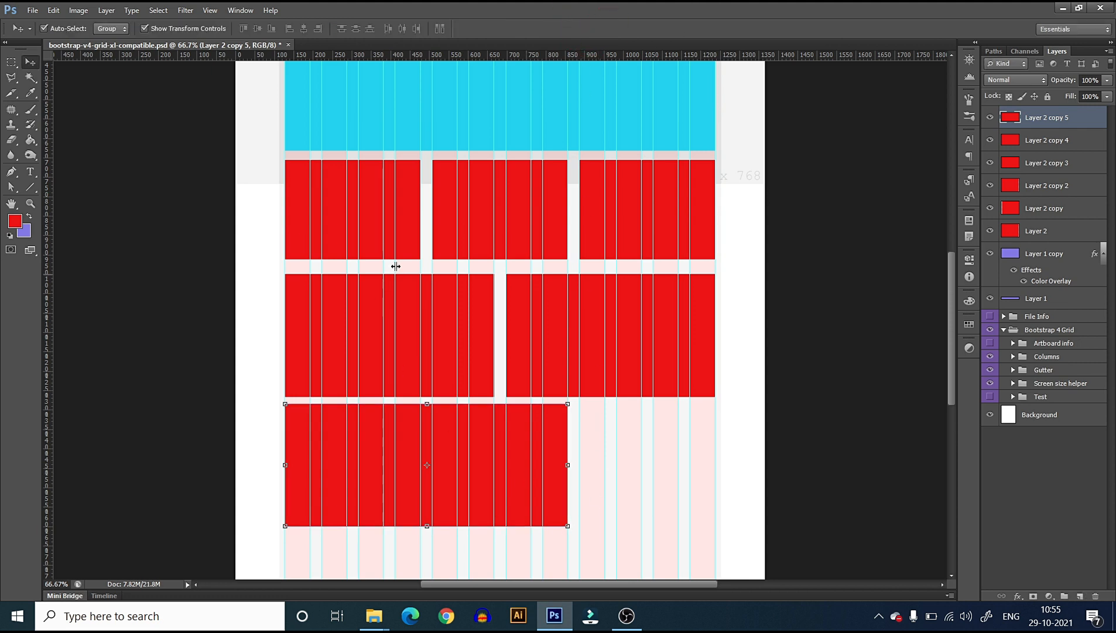
Copy the middle red block of the first row into the third row's last four columns and stretch its height to about 124%
{"action": "left_click", "coordinate": [486, 200]}
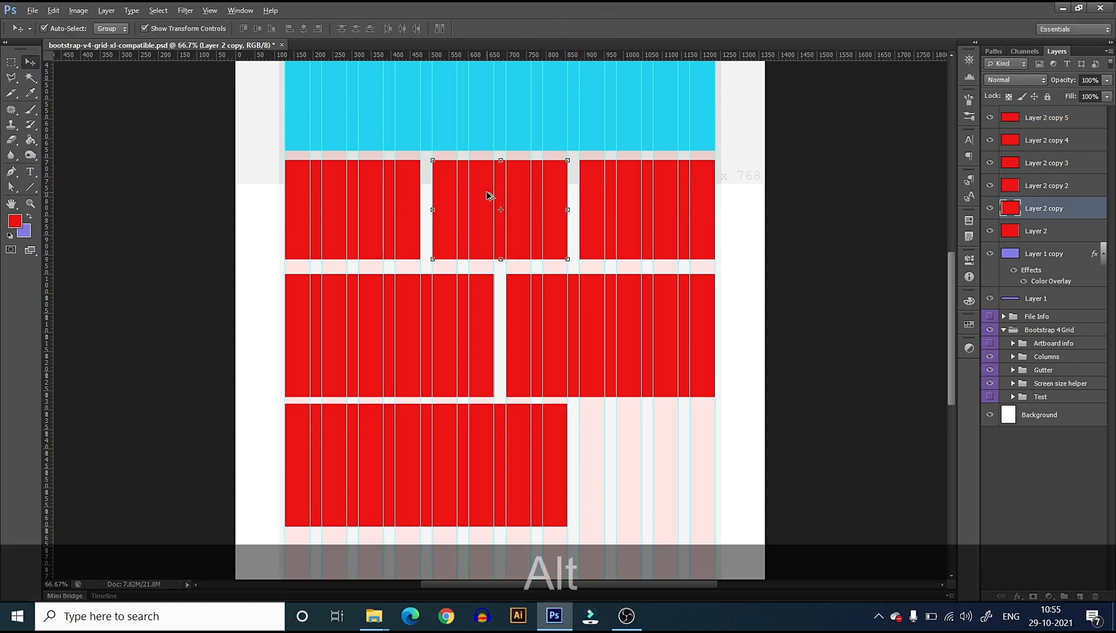
{"action": "left_click_drag", "start_coordinate": [486, 195], "coordinate": [633, 440]}
{"action": "left_click_drag", "start_coordinate": [646, 501], "coordinate": [646, 527]}
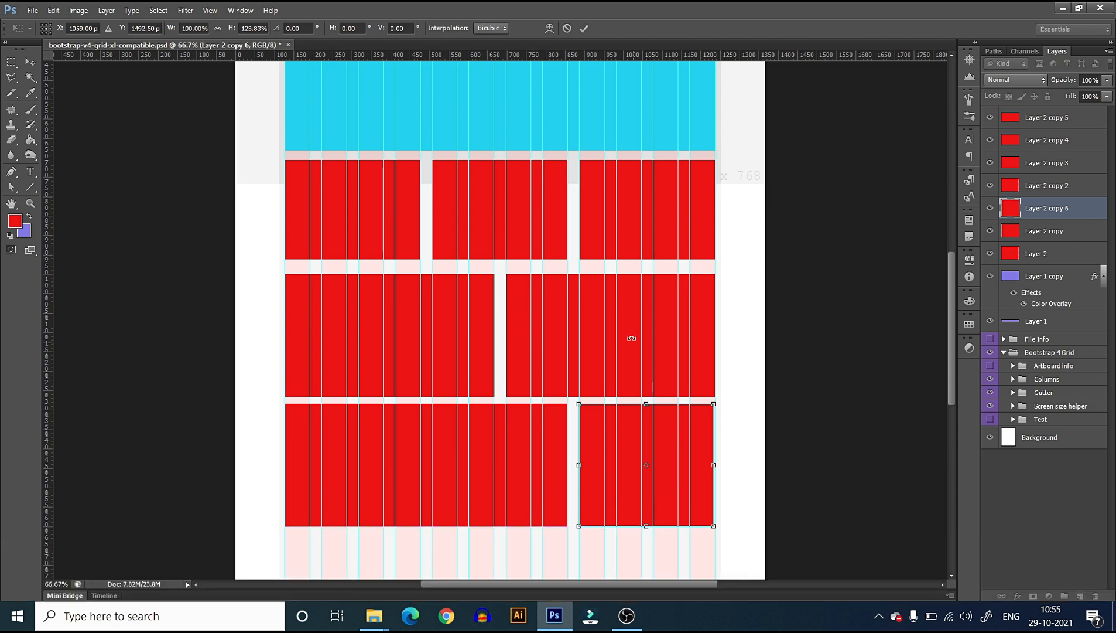
{"action": "left_click", "coordinate": [585, 28]}
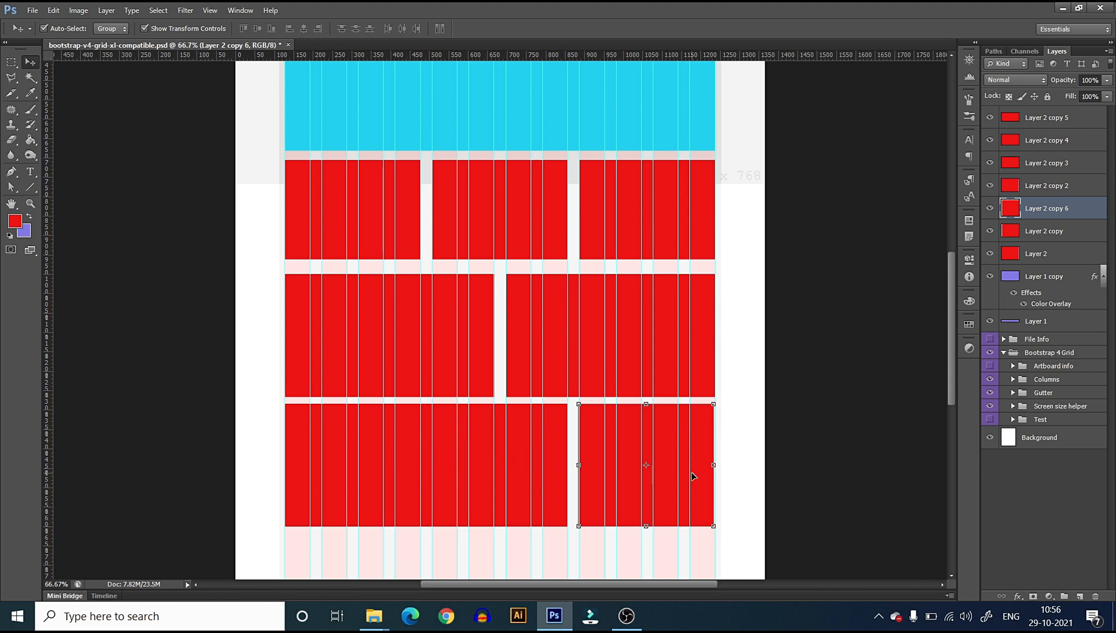
{"action": "left_click", "coordinate": [806, 463]}
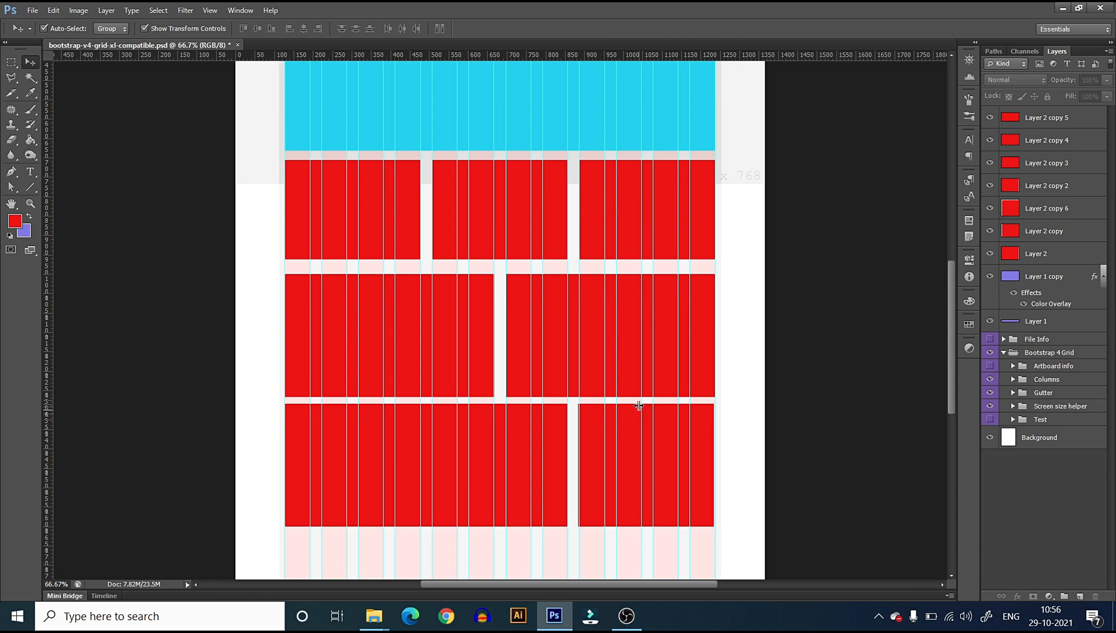
{"action": "scroll", "coordinate": [642, 406], "scroll_direction": "down", "scroll_amount": 3}
{"action": "scroll", "coordinate": [642, 413], "scroll_direction": "down", "scroll_amount": 7}
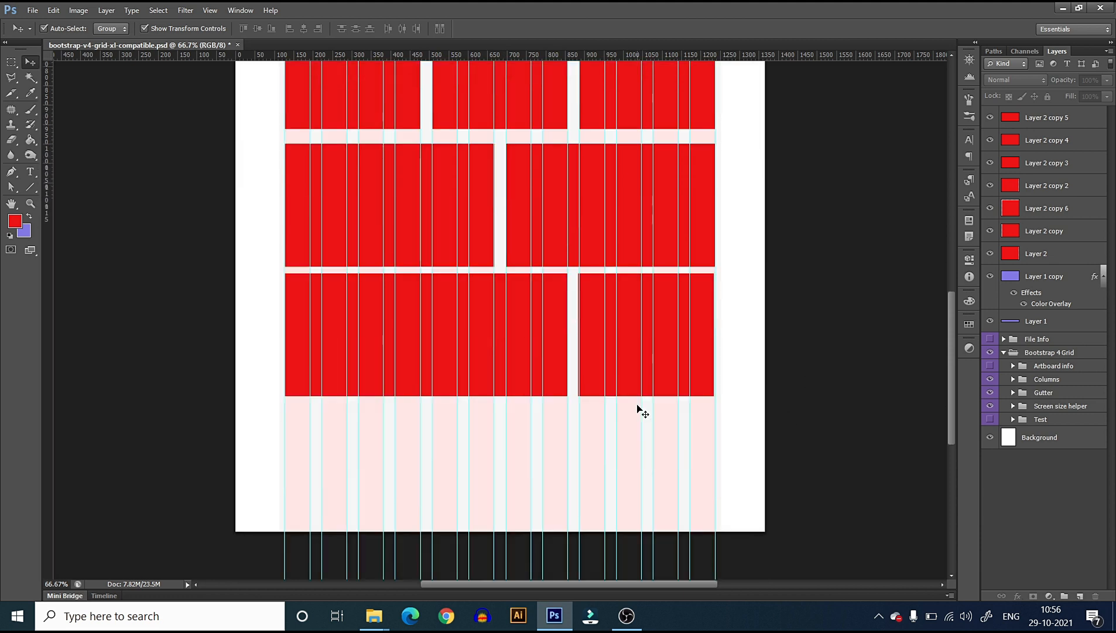
{"action": "left_click", "coordinate": [11, 61]}
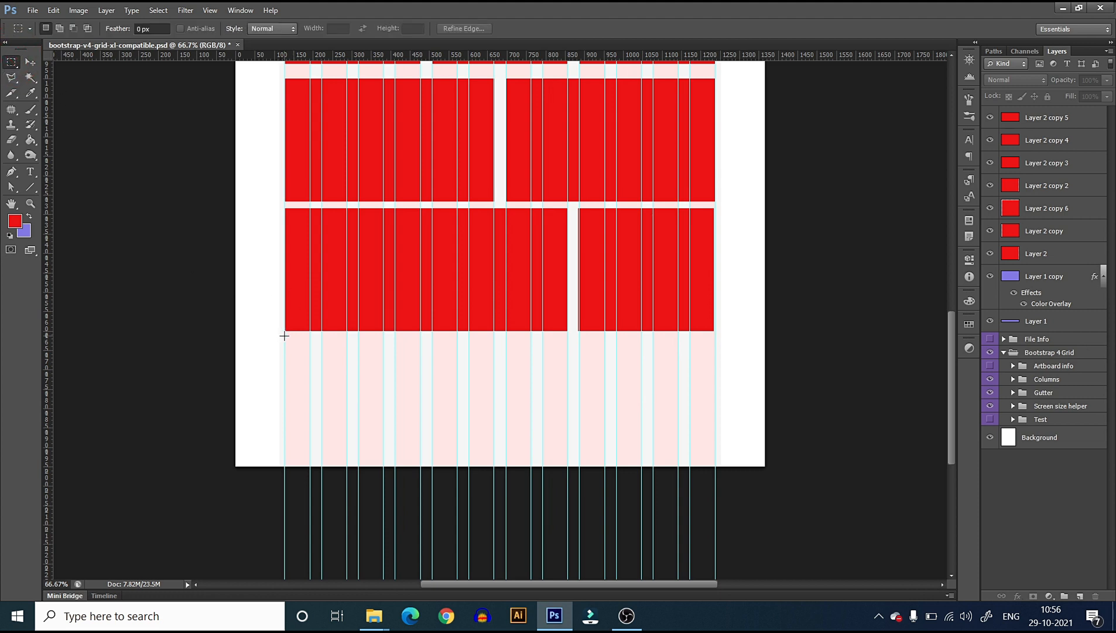
{"action": "left_click", "coordinate": [30, 62]}
Duplicate the cyan banner block to the canvas's bottom edge, aligned across all twelve columns
{"action": "scroll", "coordinate": [585, 275], "scroll_direction": "up", "scroll_amount": 5}
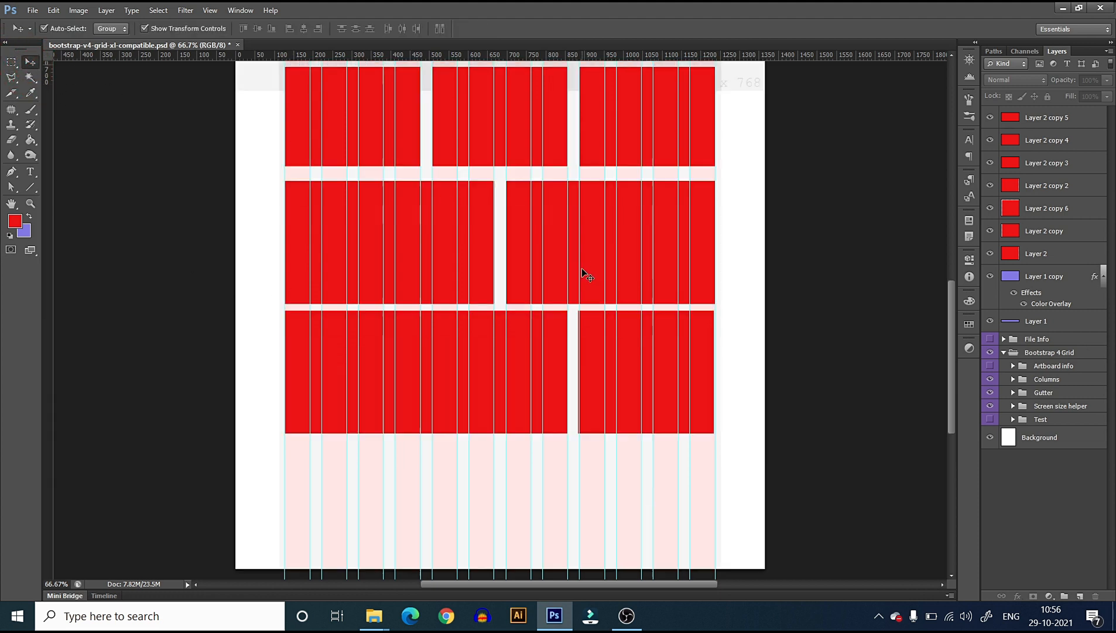
{"action": "scroll", "coordinate": [586, 274], "scroll_direction": "up", "scroll_amount": 3}
{"action": "left_click", "coordinate": [511, 99]}
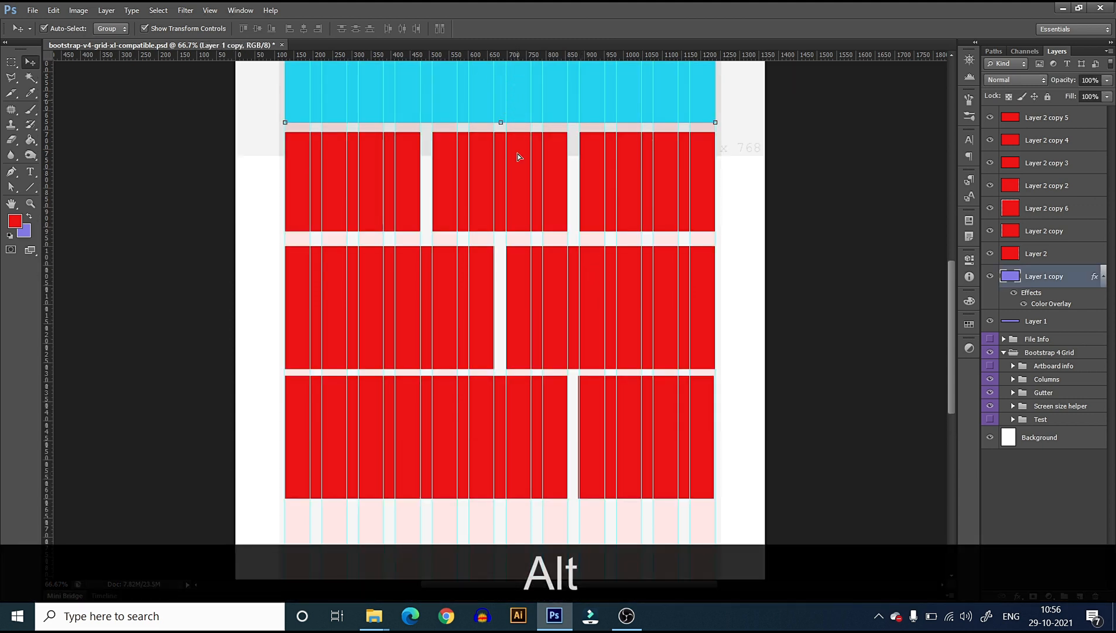
{"action": "left_click_drag", "start_coordinate": [519, 153], "coordinate": [500, 533]}
{"action": "scroll", "coordinate": [747, 499], "scroll_direction": "down", "scroll_amount": 10}
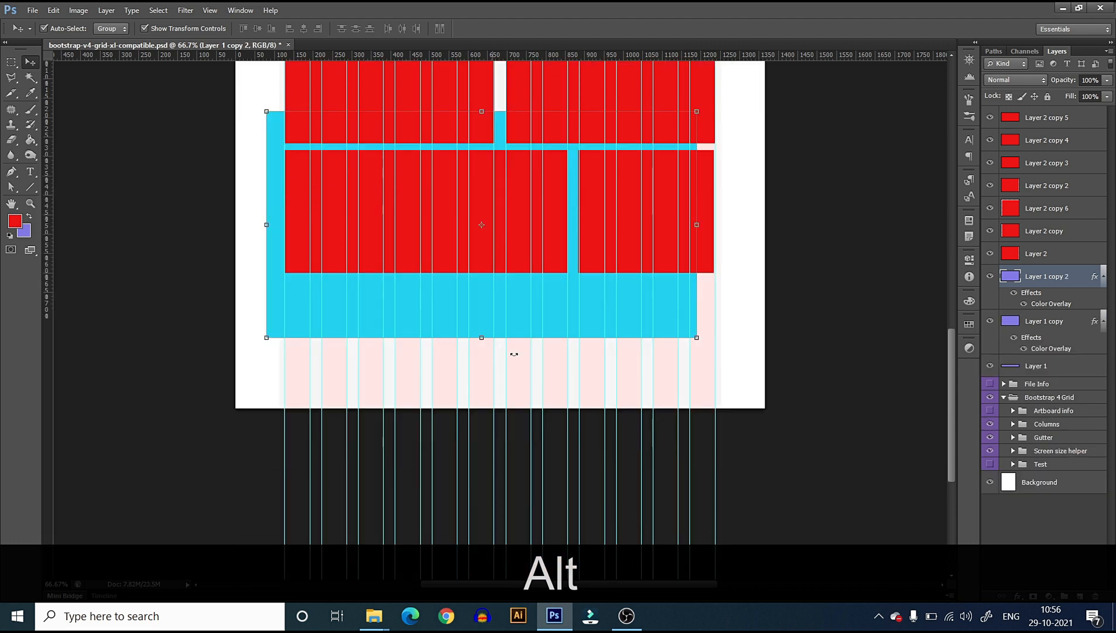
{"action": "left_click_drag", "start_coordinate": [517, 308], "coordinate": [534, 377]}
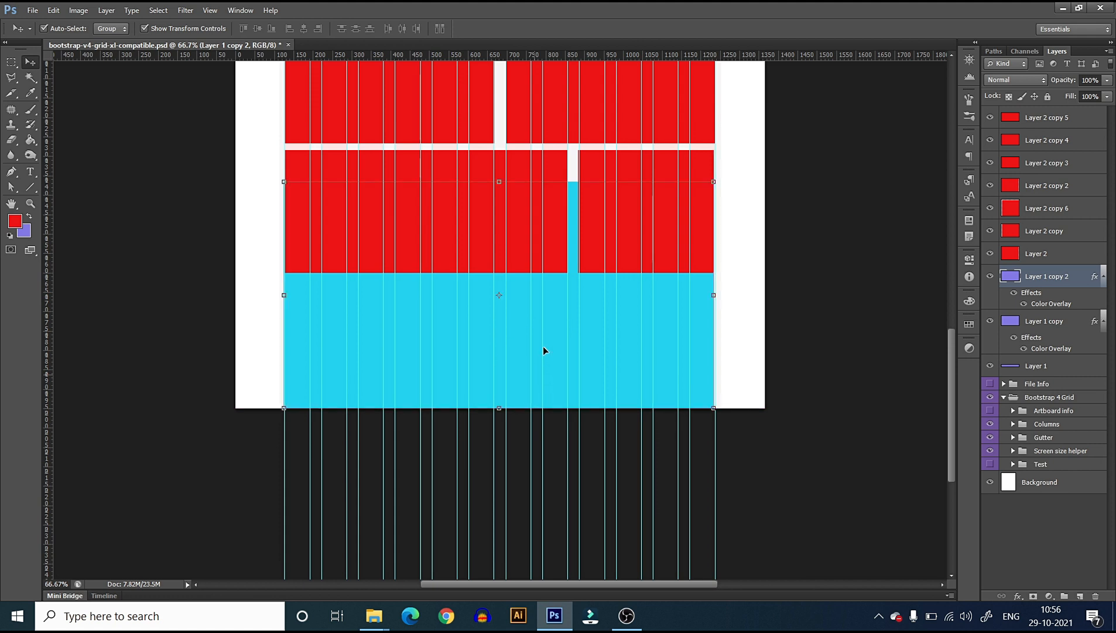
Reduce the bottom cyan block's height to about 60% so it starts right below the third red row
{"action": "left_click_drag", "start_coordinate": [501, 183], "coordinate": [496, 275]}
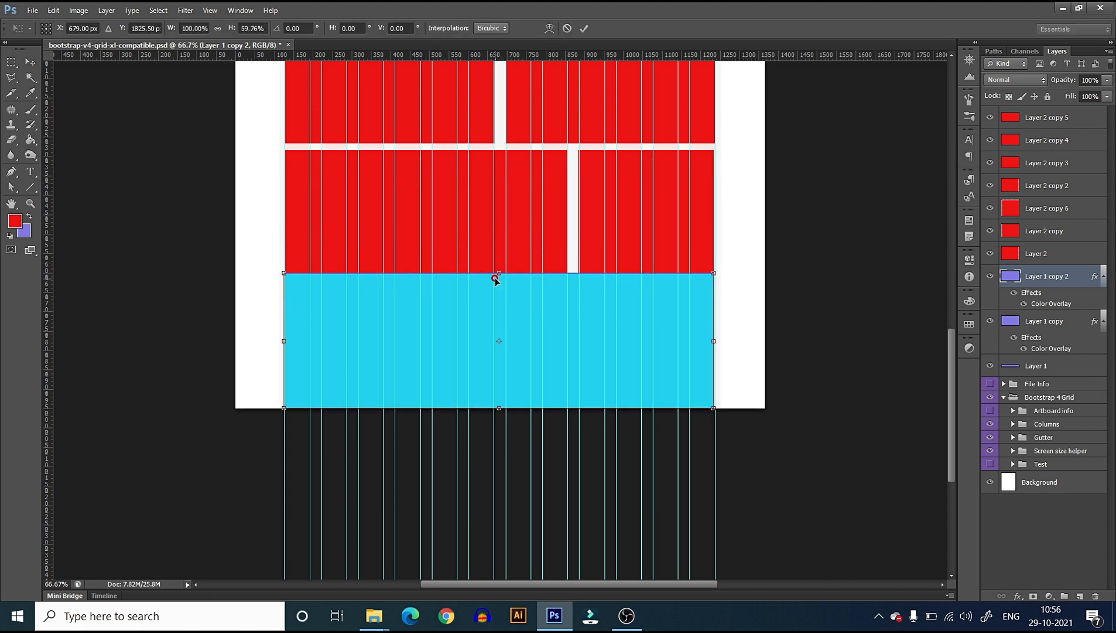
{"action": "left_click", "coordinate": [585, 27]}
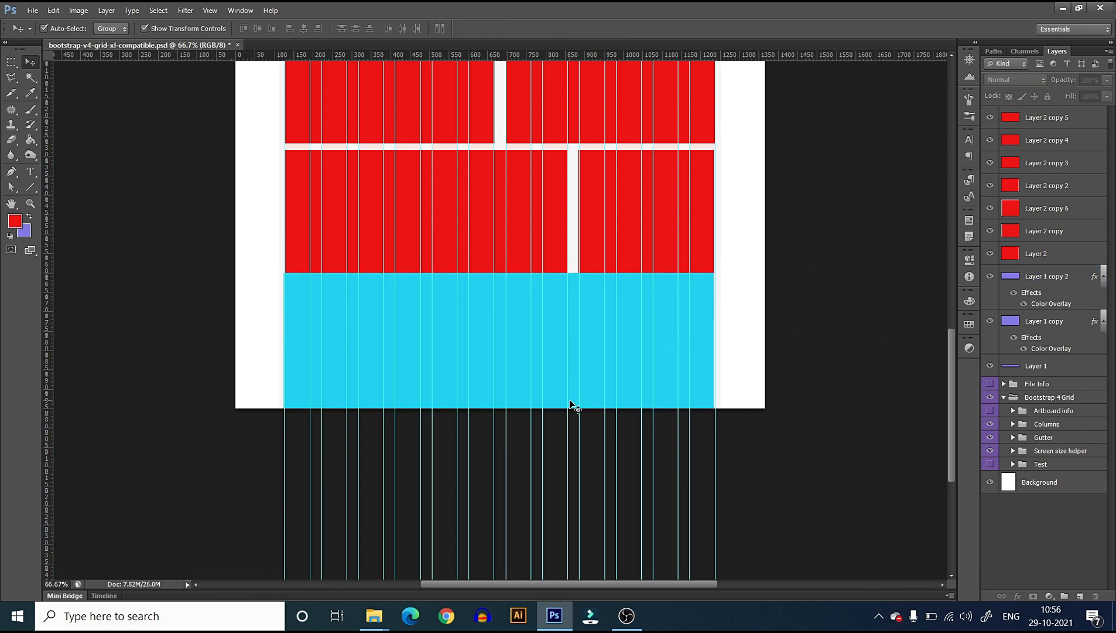
{"action": "key", "text": "ctrl+0"}
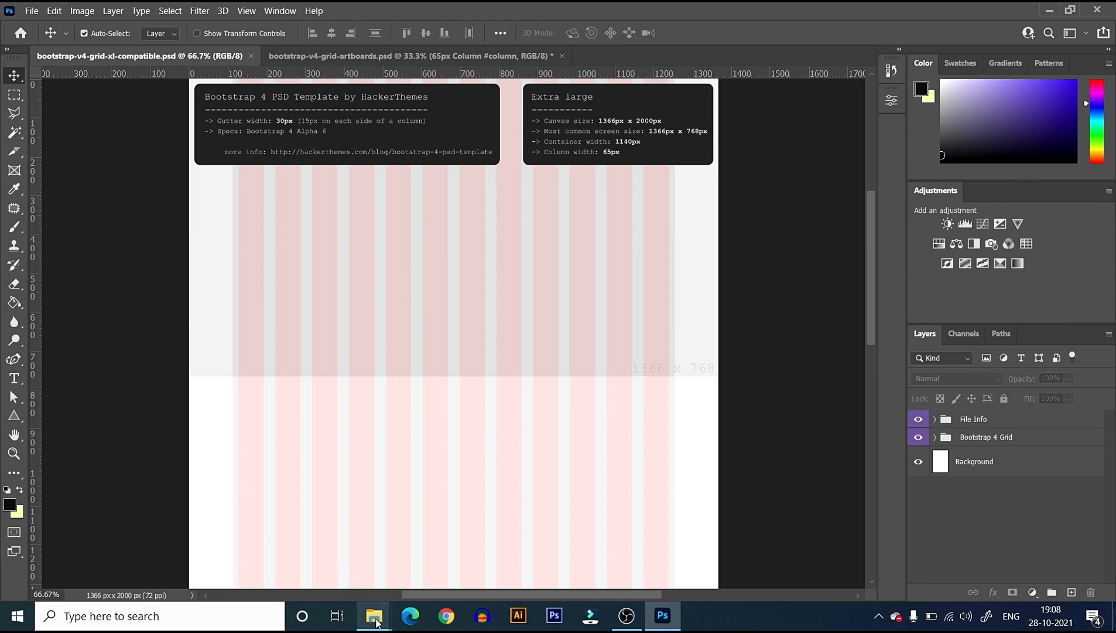
Switch to File Explorer and open the Examples folder inside Grid System and layouts
{"action": "mouse_move", "coordinate": [376, 622]}
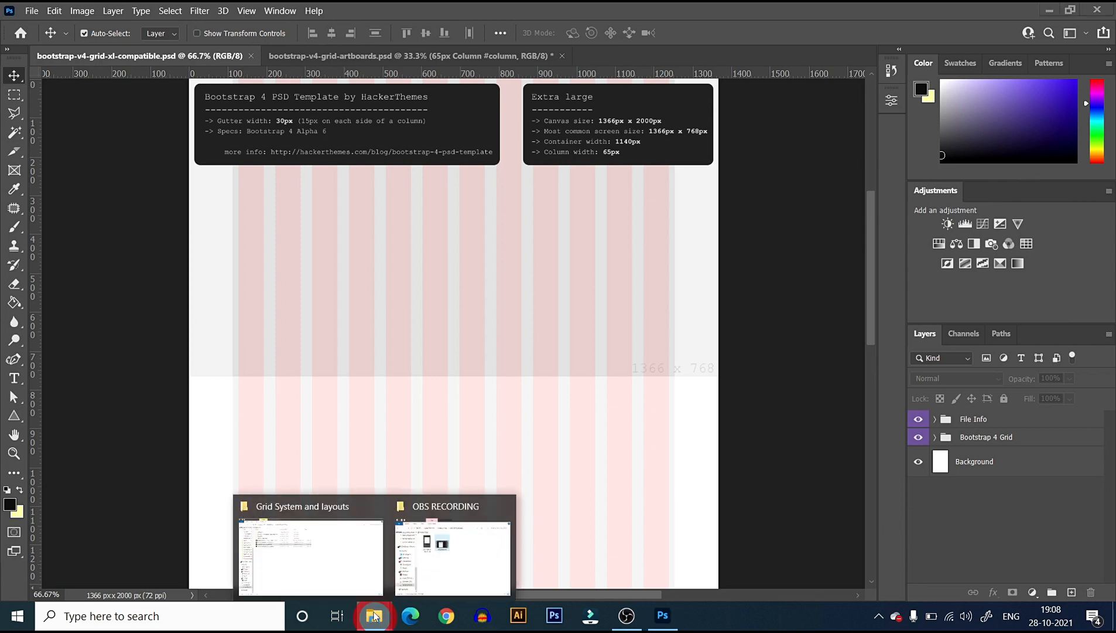
{"action": "left_click", "coordinate": [304, 563]}
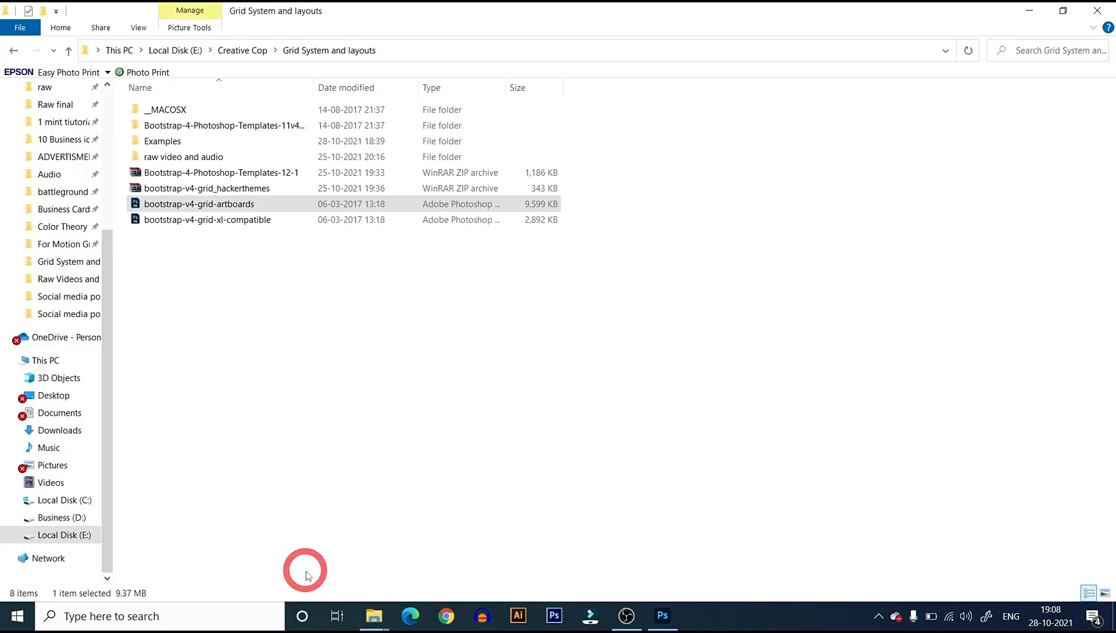
{"action": "double_click", "coordinate": [167, 141]}
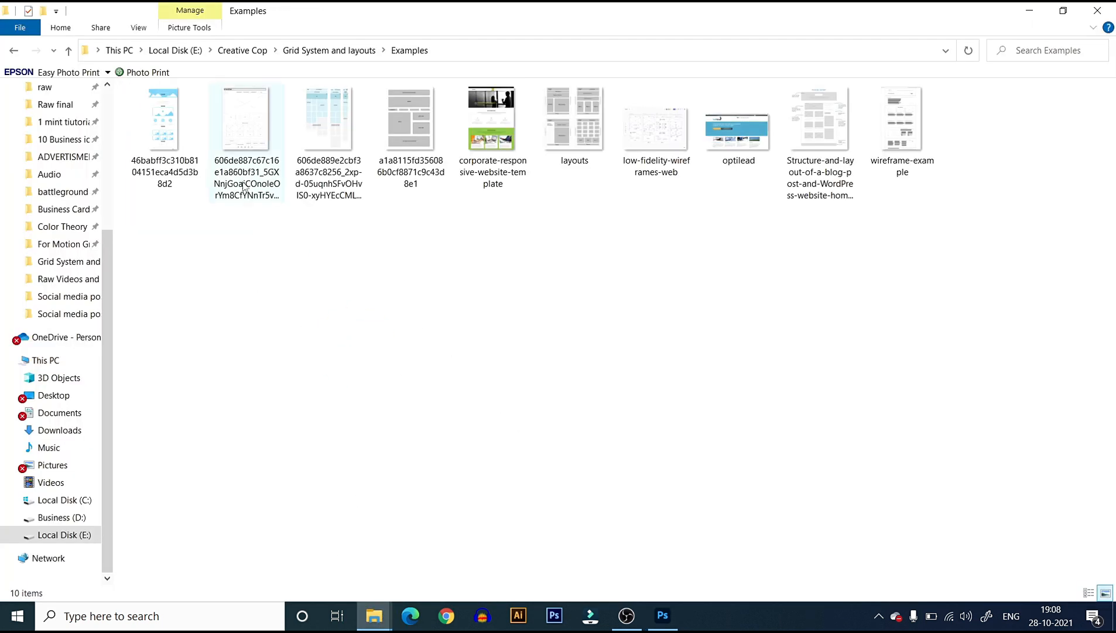
Open the first example image, the blue one-page website wireframe, and examine its section layout
{"action": "double_click", "coordinate": [143, 117]}
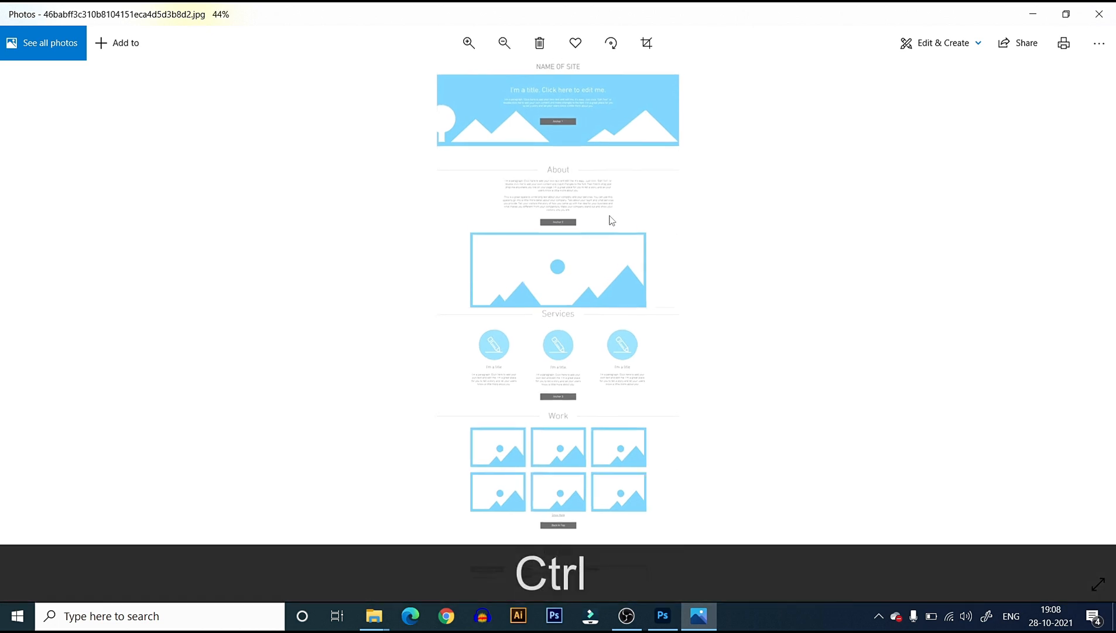
{"action": "scroll", "coordinate": [610, 223], "scroll_direction": "up", "scroll_amount": 2}
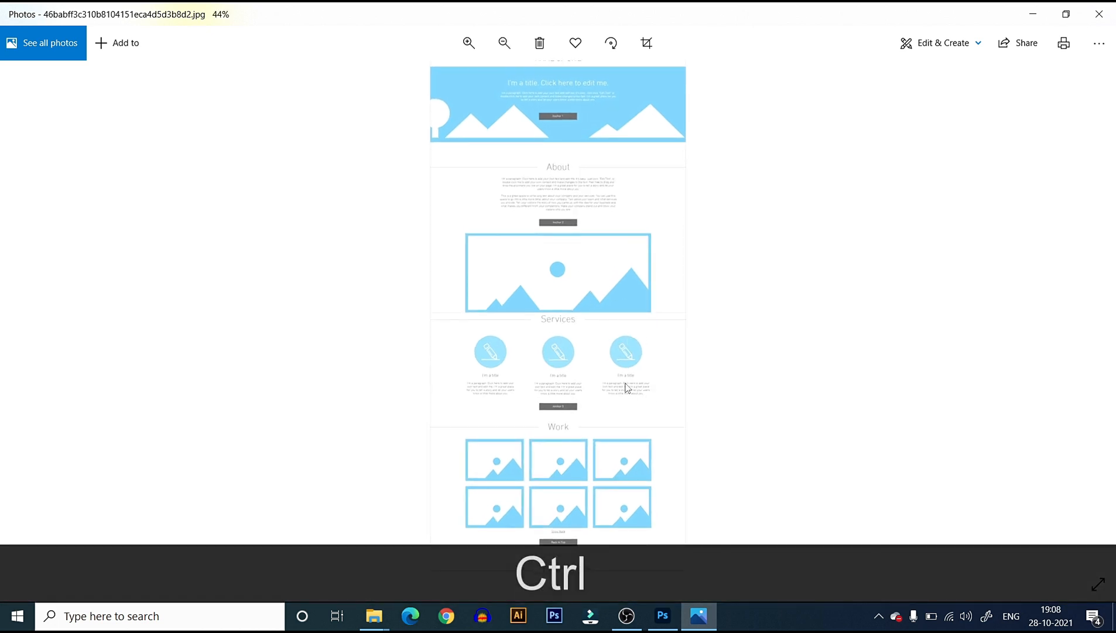
{"action": "scroll", "coordinate": [589, 182], "scroll_direction": "up", "scroll_amount": 3}
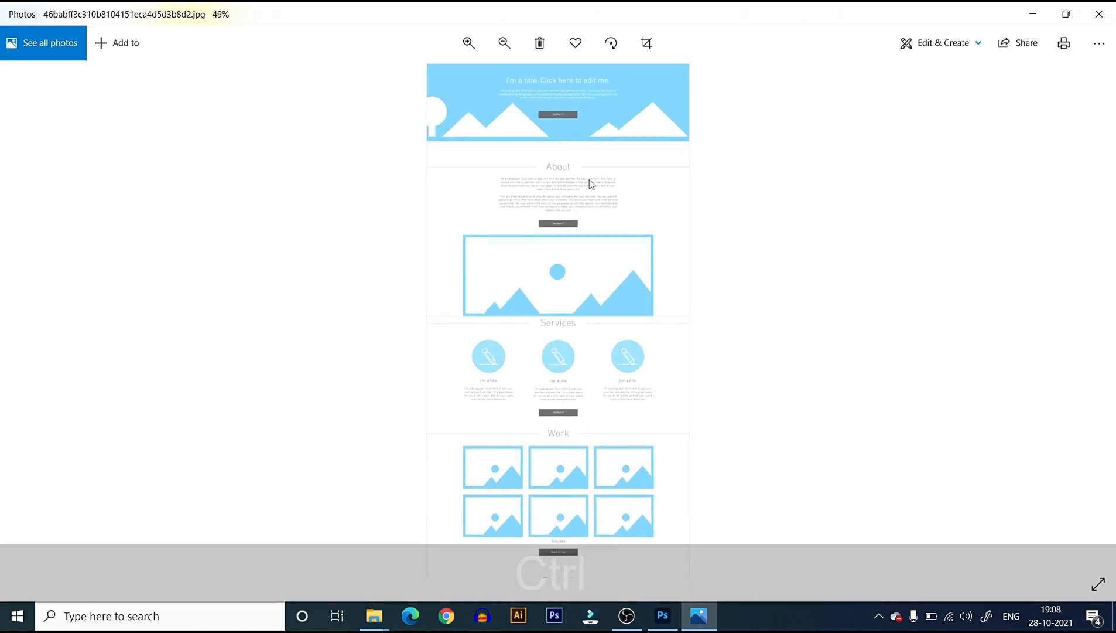
{"action": "scroll", "coordinate": [644, 433], "scroll_direction": "down", "scroll_amount": 3}
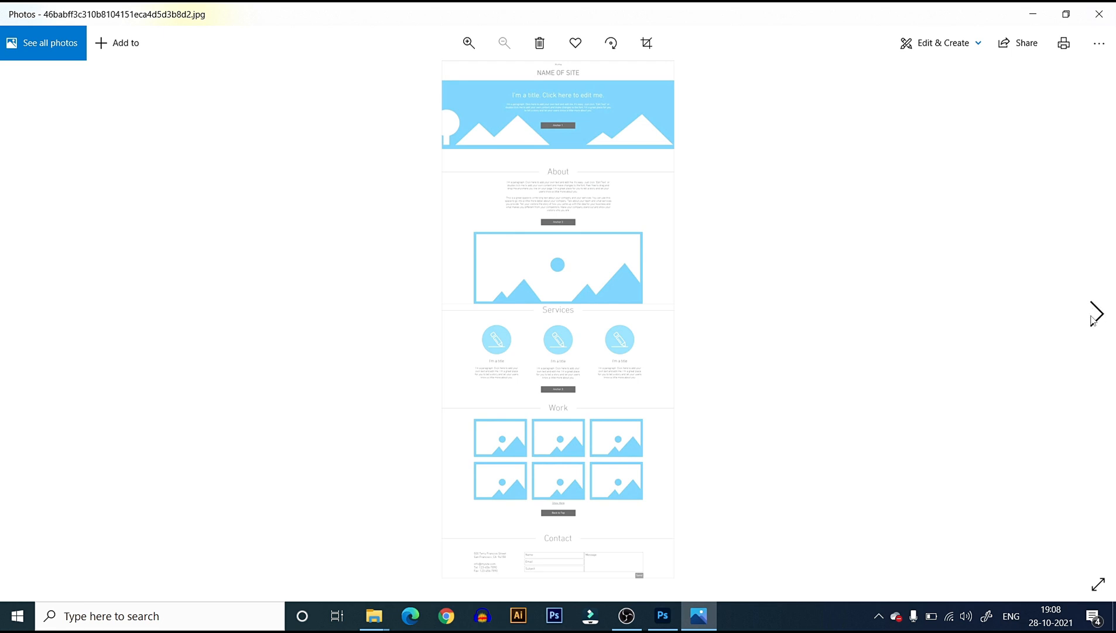
Browse the next two example wireframes and examine how the blue block layout adapts across its three page widths, closing the viewer when done
{"action": "left_click", "coordinate": [1094, 314]}
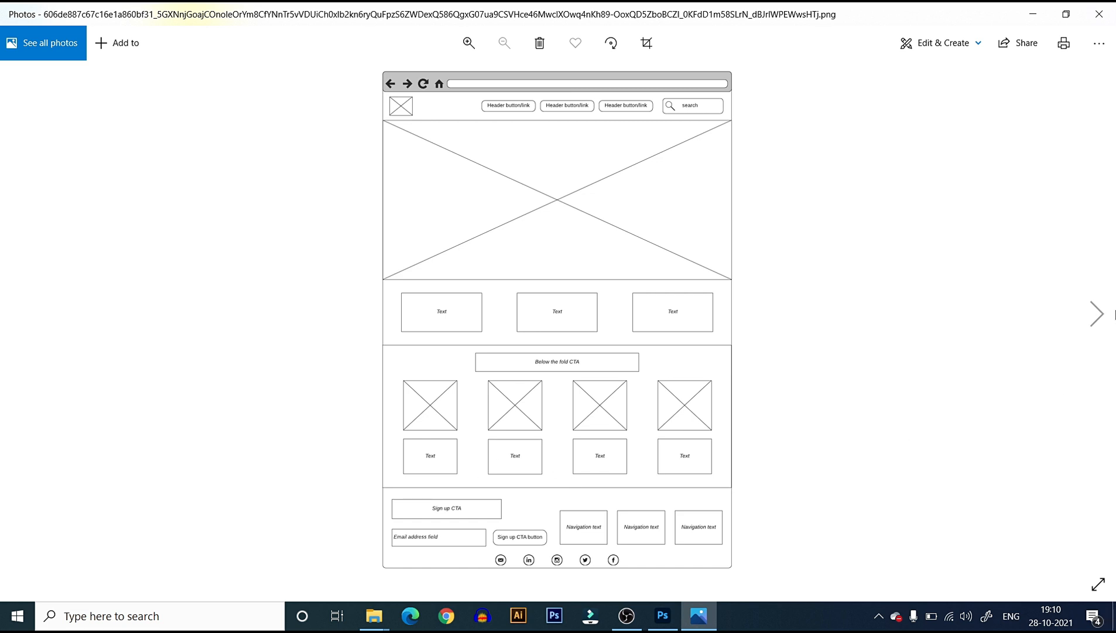
{"action": "key", "text": "Right"}
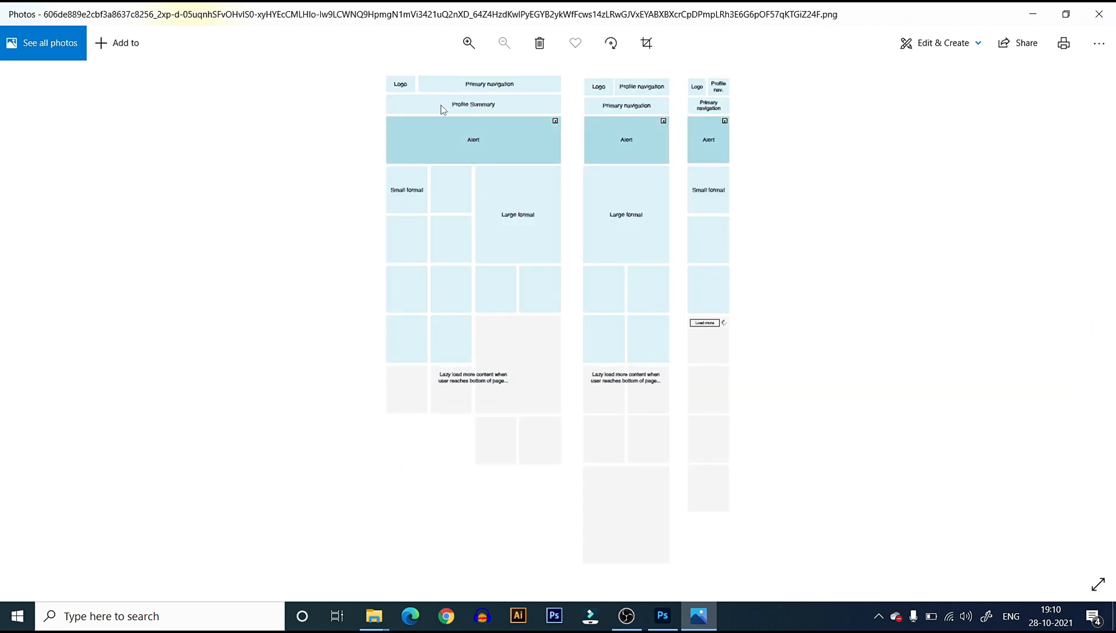
{"action": "scroll", "coordinate": [378, 113], "scroll_direction": "up", "scroll_amount": 3, "text": "ctrl"}
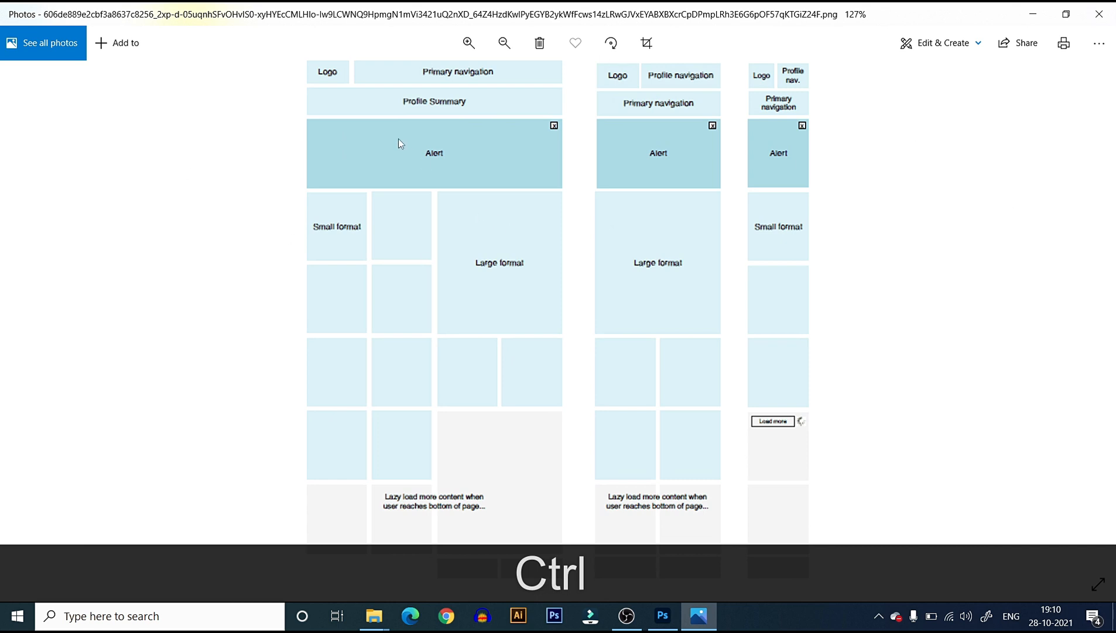
{"action": "scroll", "coordinate": [609, 242], "scroll_direction": "down", "scroll_amount": 1, "text": "ctrl"}
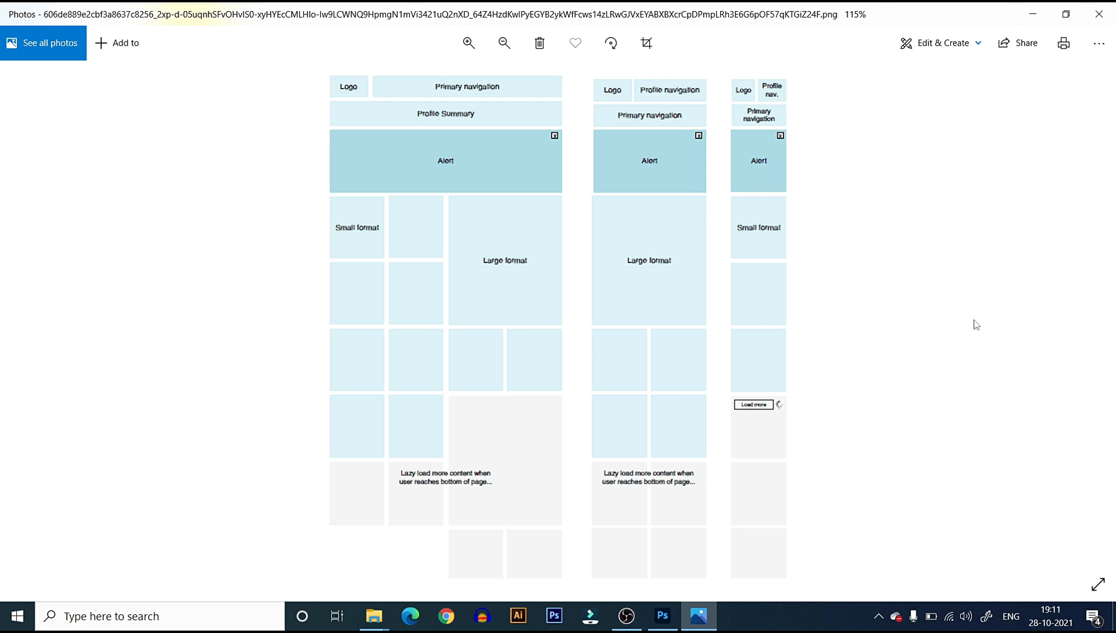
{"action": "scroll", "coordinate": [666, 332], "scroll_direction": "down", "scroll_amount": 2}
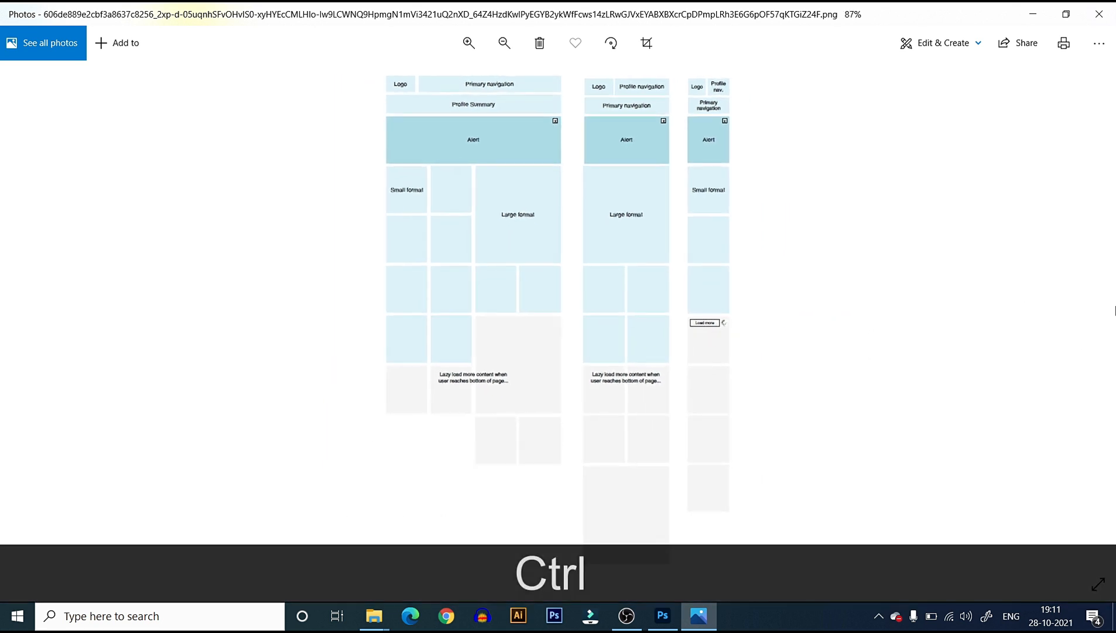
{"action": "scroll", "coordinate": [820, 346], "scroll_direction": "up", "scroll_amount": 1}
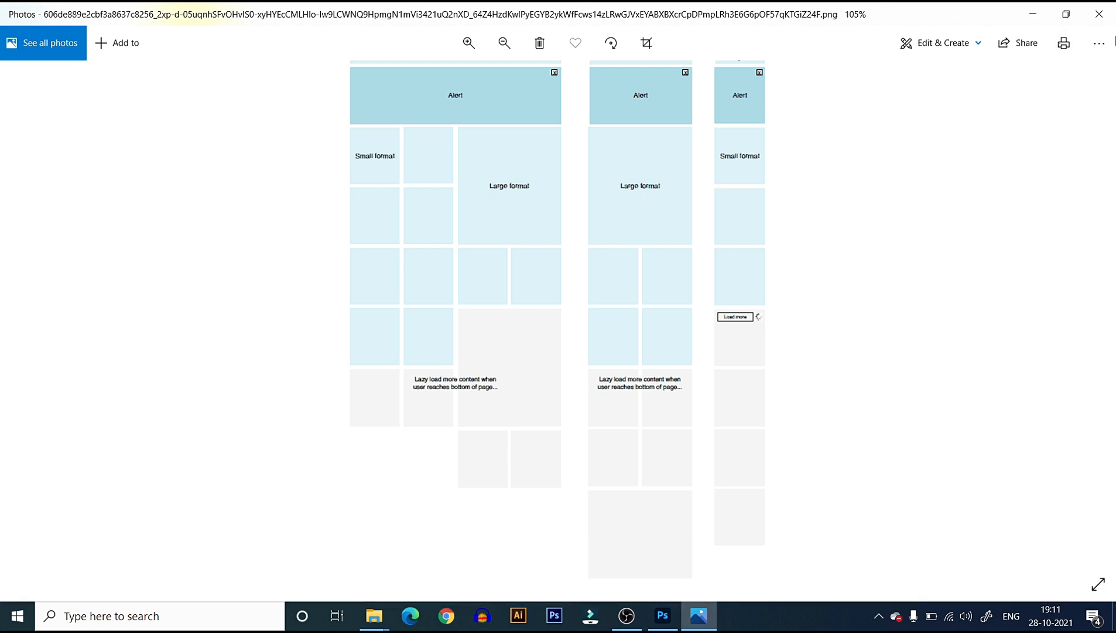
{"action": "left_click", "coordinate": [1098, 14]}
View the grey block wireframe with header, navigation, about and quick links areas, and close it
{"action": "left_click", "coordinate": [407, 154]}
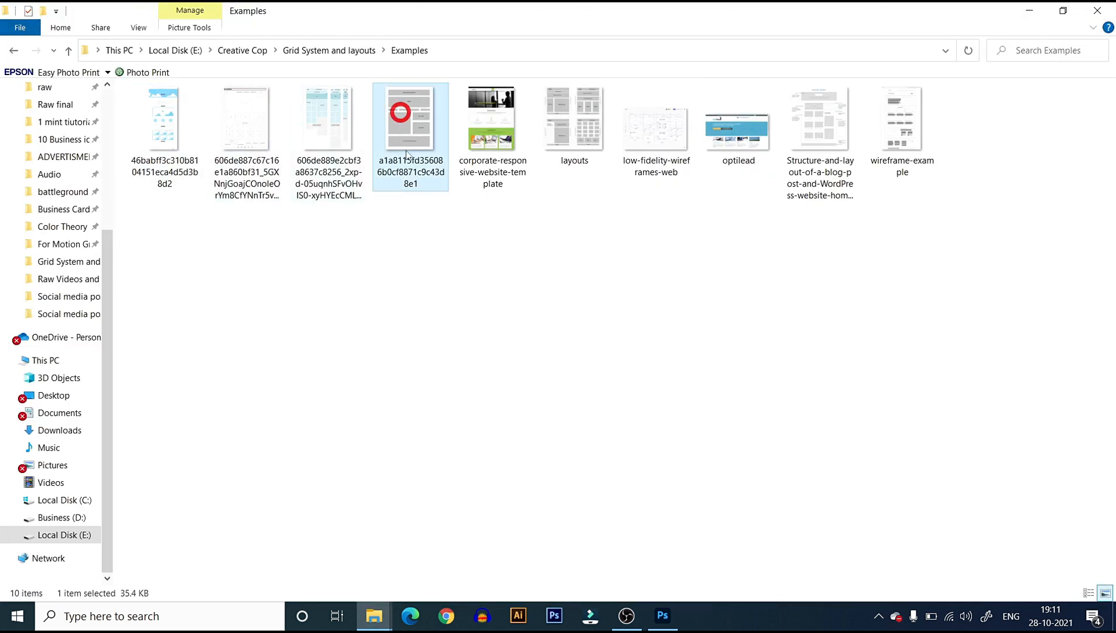
{"action": "double_click", "coordinate": [408, 155]}
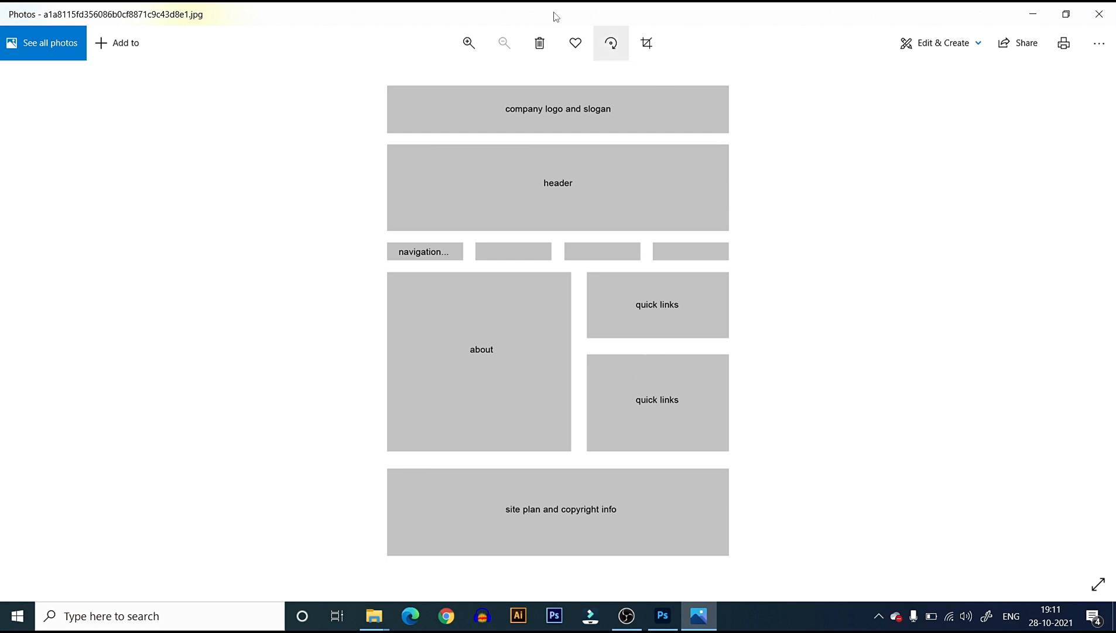
{"action": "left_click", "coordinate": [1101, 9]}
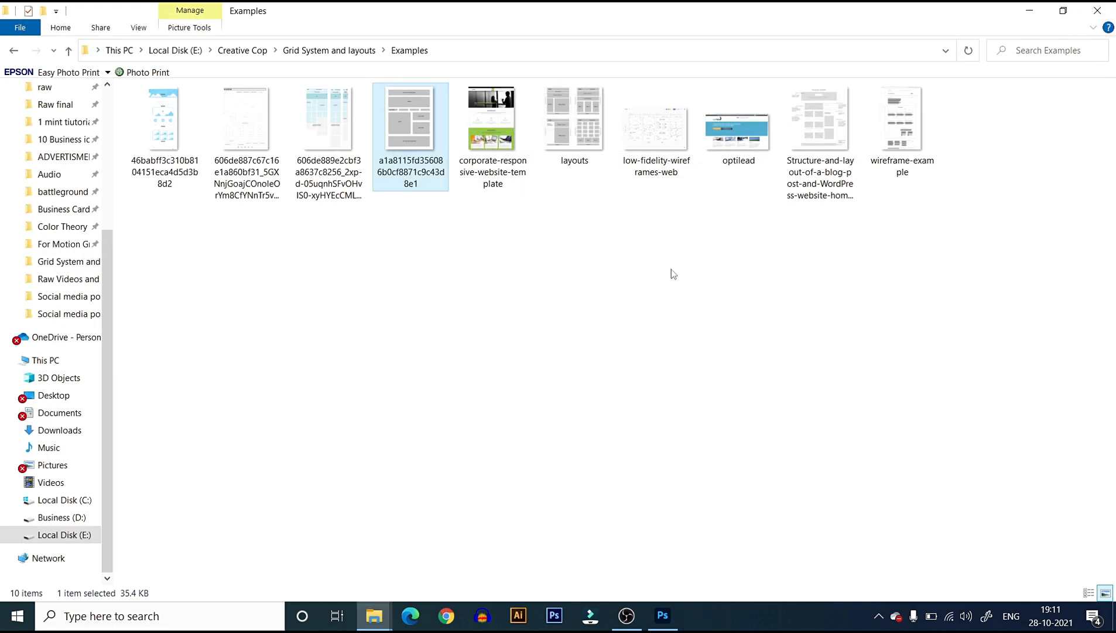
Open the corporate-responsive-website-template image, examine its header, services and process sections up close, and close it
{"action": "double_click", "coordinate": [505, 101]}
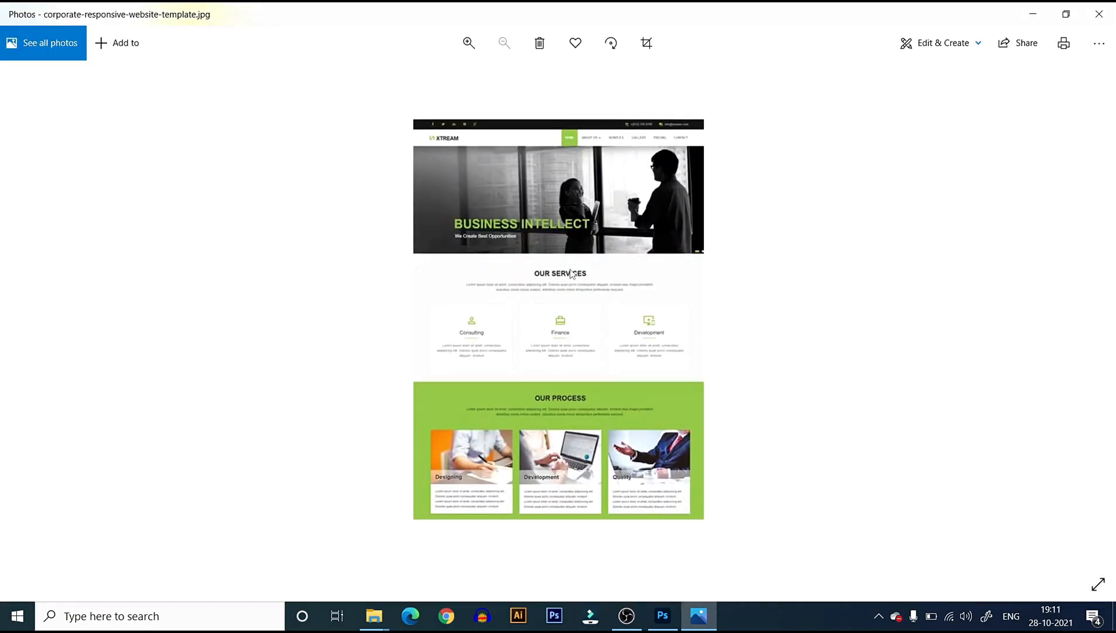
{"action": "scroll", "coordinate": [570, 269], "scroll_direction": "up", "scroll_amount": 2, "text": "ctrl"}
{"action": "scroll", "coordinate": [534, 236], "scroll_direction": "up", "scroll_amount": 1, "text": "ctrl"}
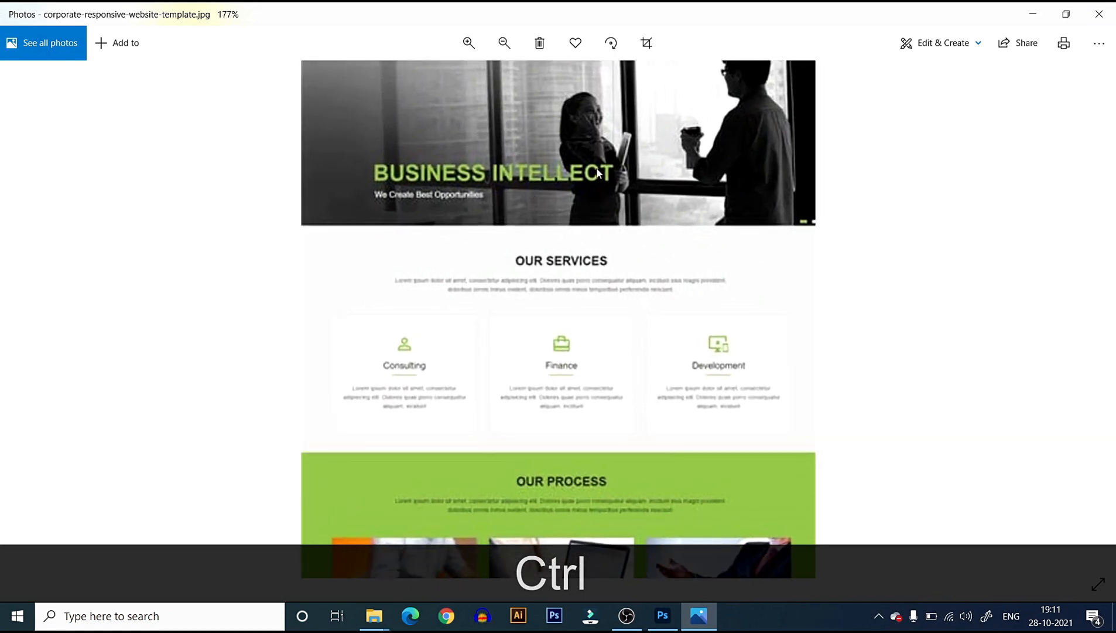
{"action": "scroll", "coordinate": [599, 171], "scroll_direction": "up", "scroll_amount": 2}
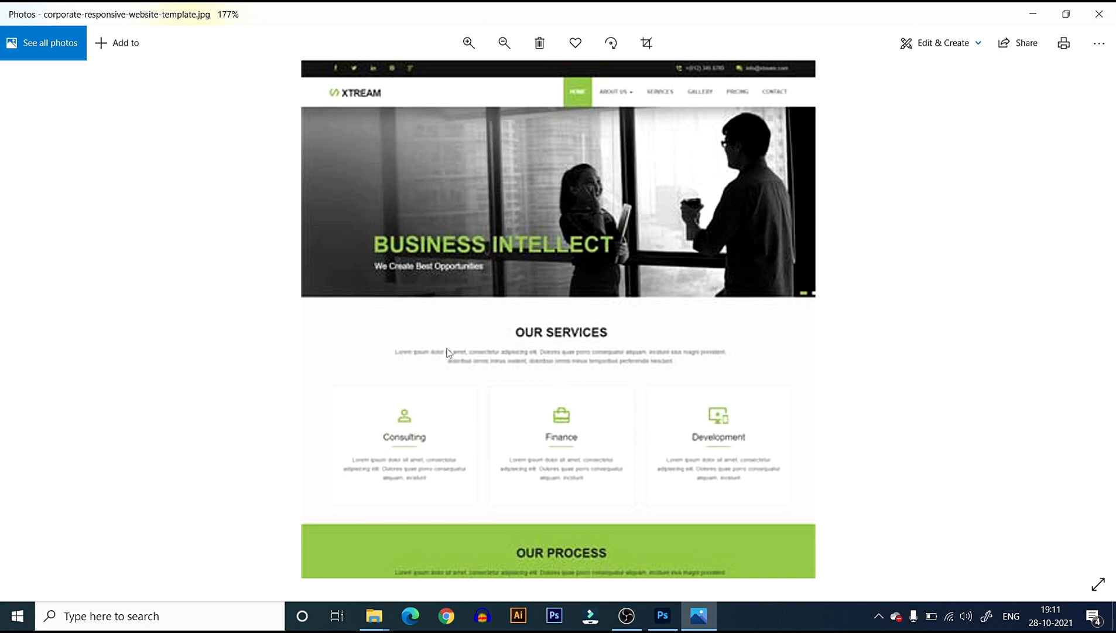
{"action": "scroll", "coordinate": [578, 356], "scroll_direction": "down", "scroll_amount": 2}
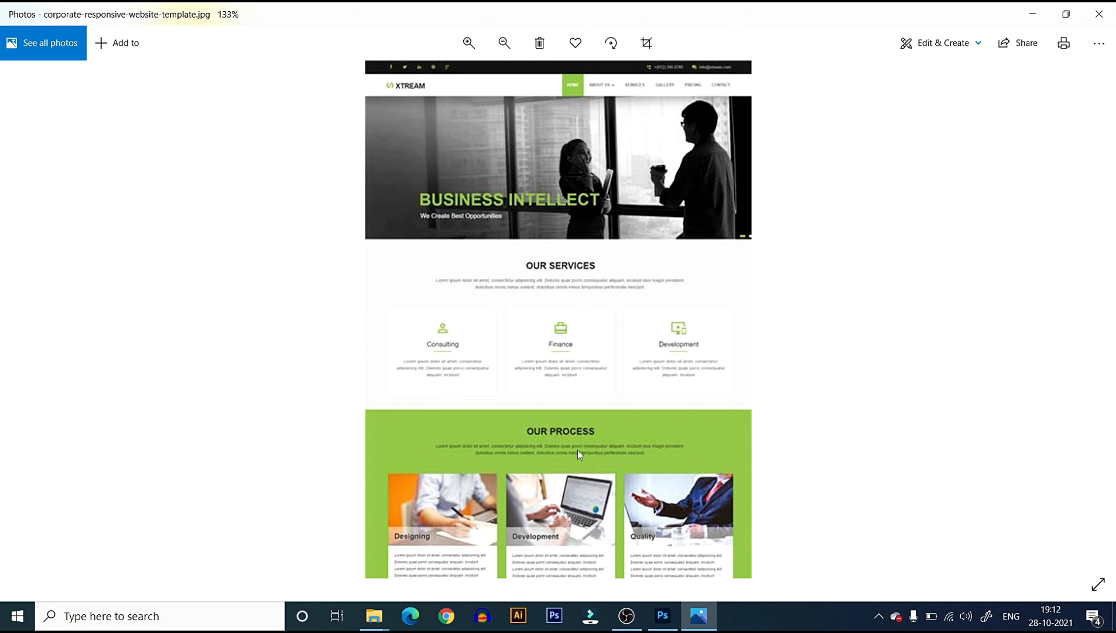
{"action": "left_click", "coordinate": [1099, 13]}
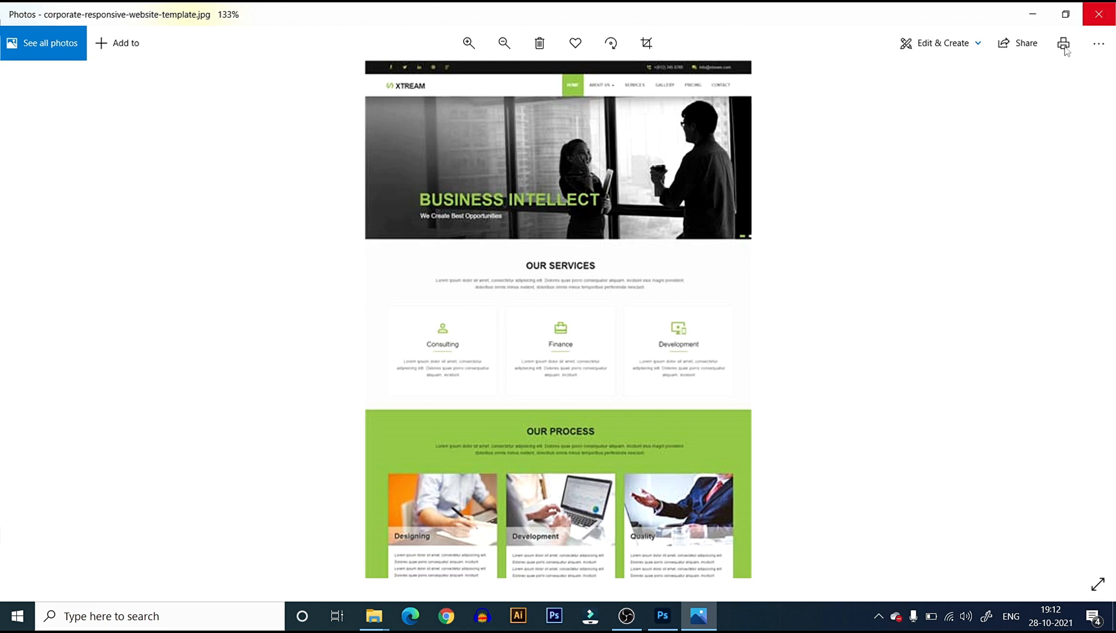
Open the layouts image and browse on through the low-fidelity-wireframes-web sketches to the optilead website screenshot, examining how each page is arranged
{"action": "double_click", "coordinate": [577, 143]}
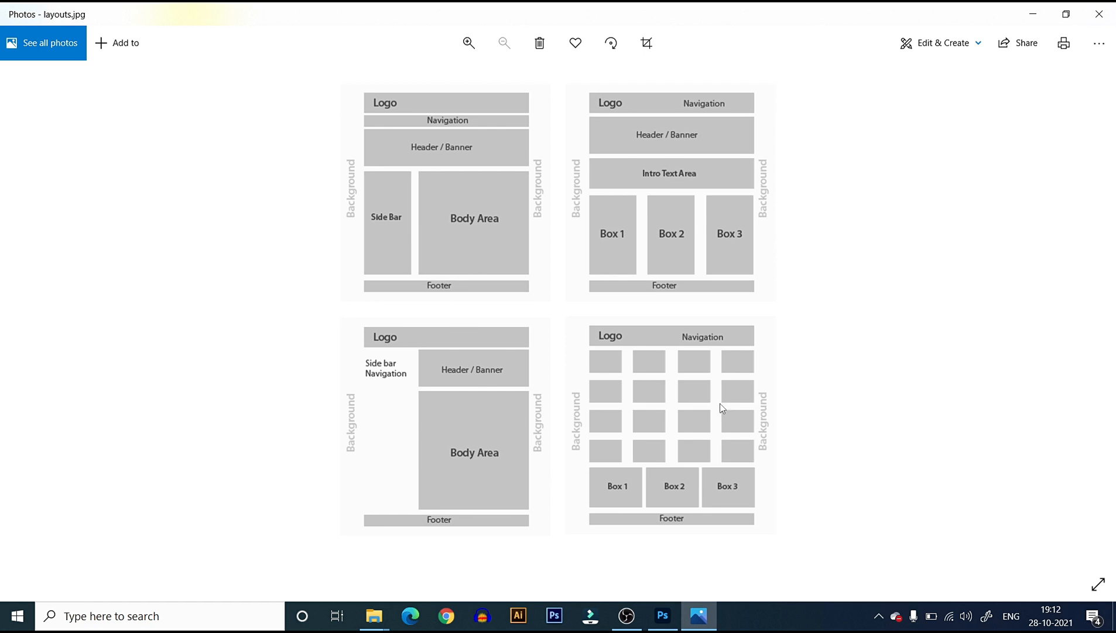
{"action": "left_click", "coordinate": [1093, 312]}
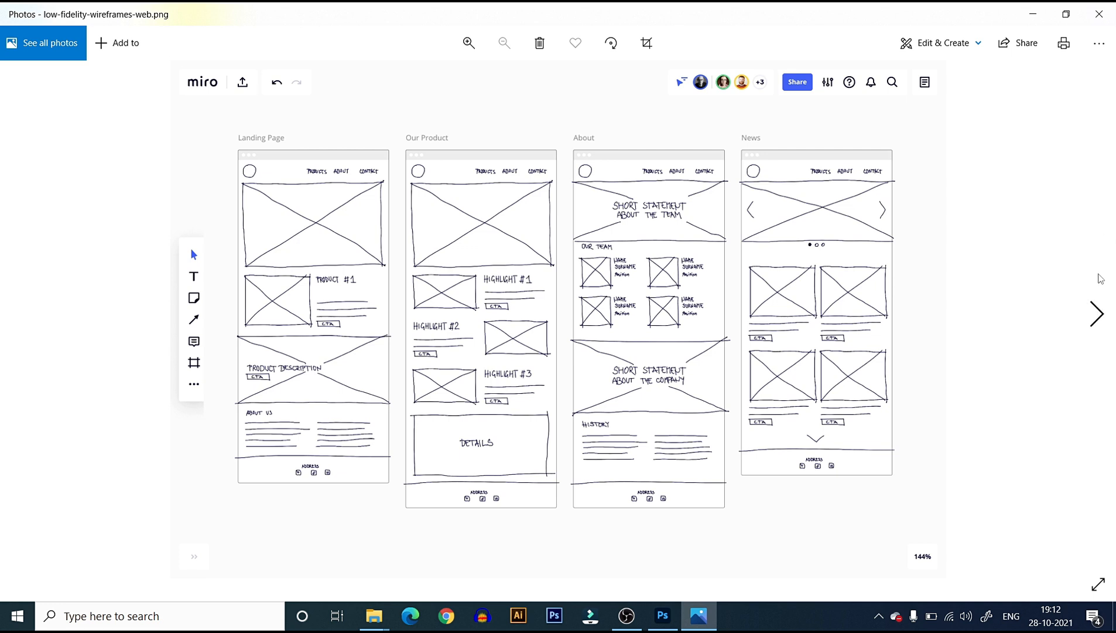
{"action": "left_click", "coordinate": [1095, 314]}
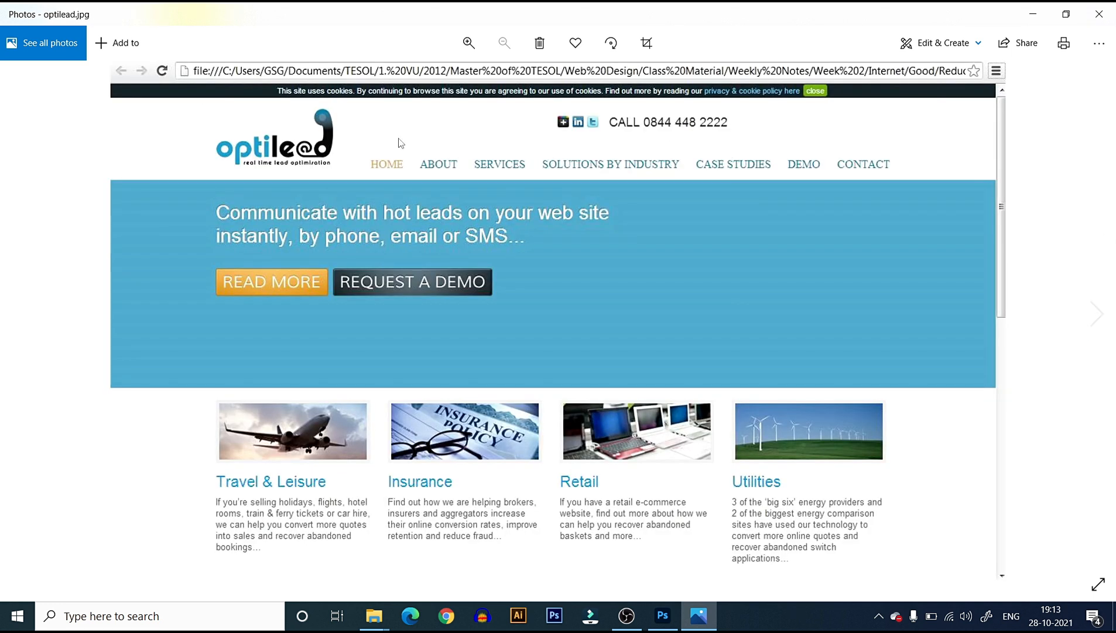
Compare the annotated blog home page wireframe with the optilead page, examine the wireframe-example services page, and close the viewer
{"action": "left_click", "coordinate": [1097, 332]}
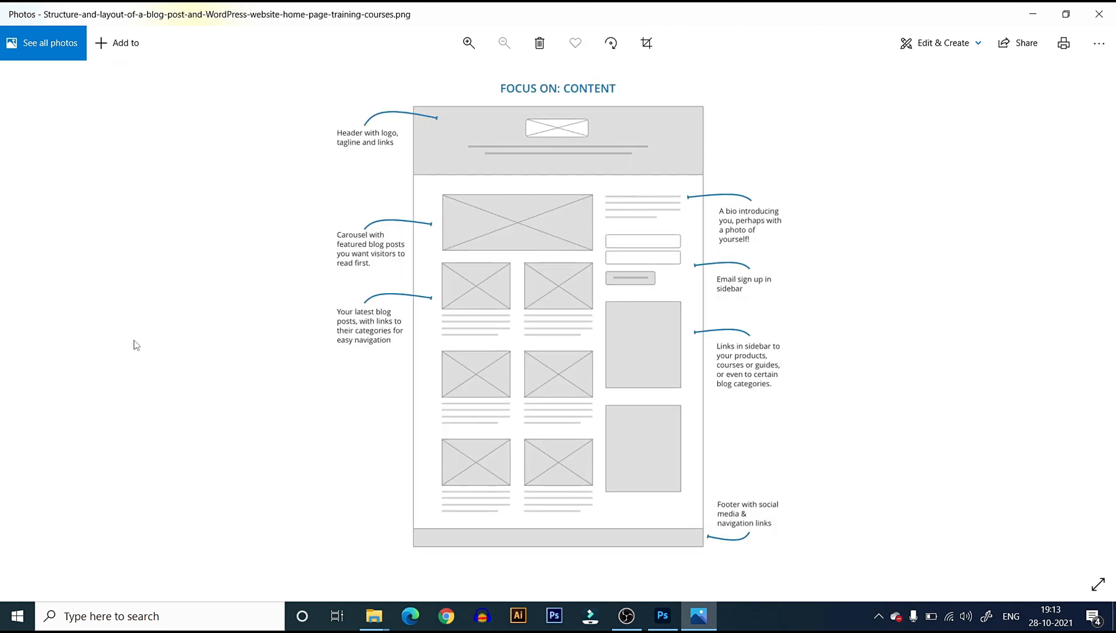
{"action": "left_click", "coordinate": [19, 328]}
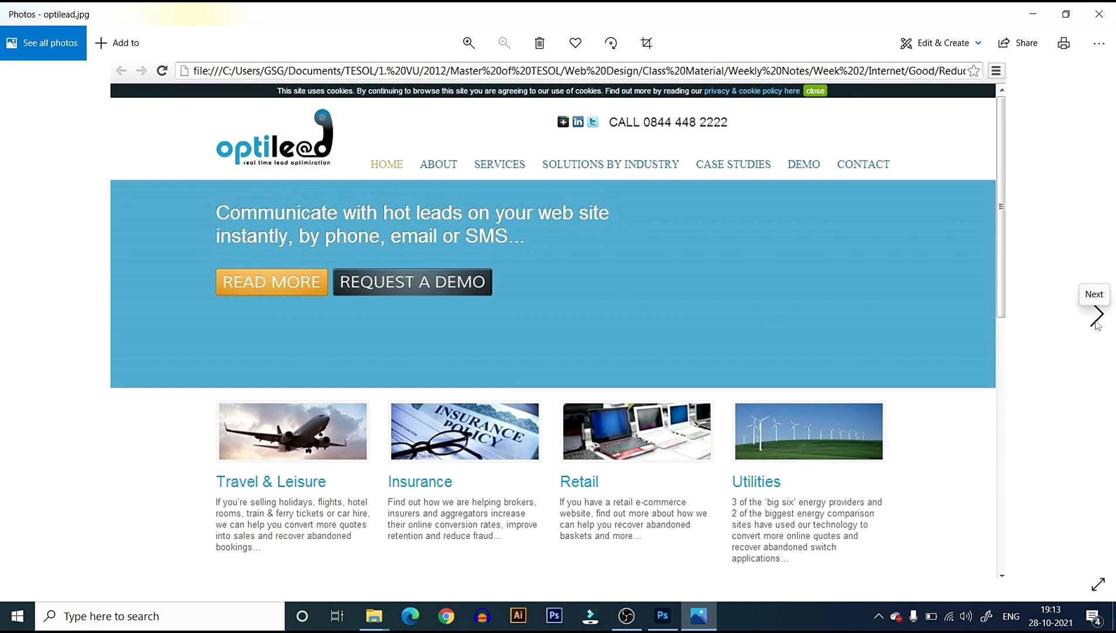
{"action": "left_click", "coordinate": [1094, 321]}
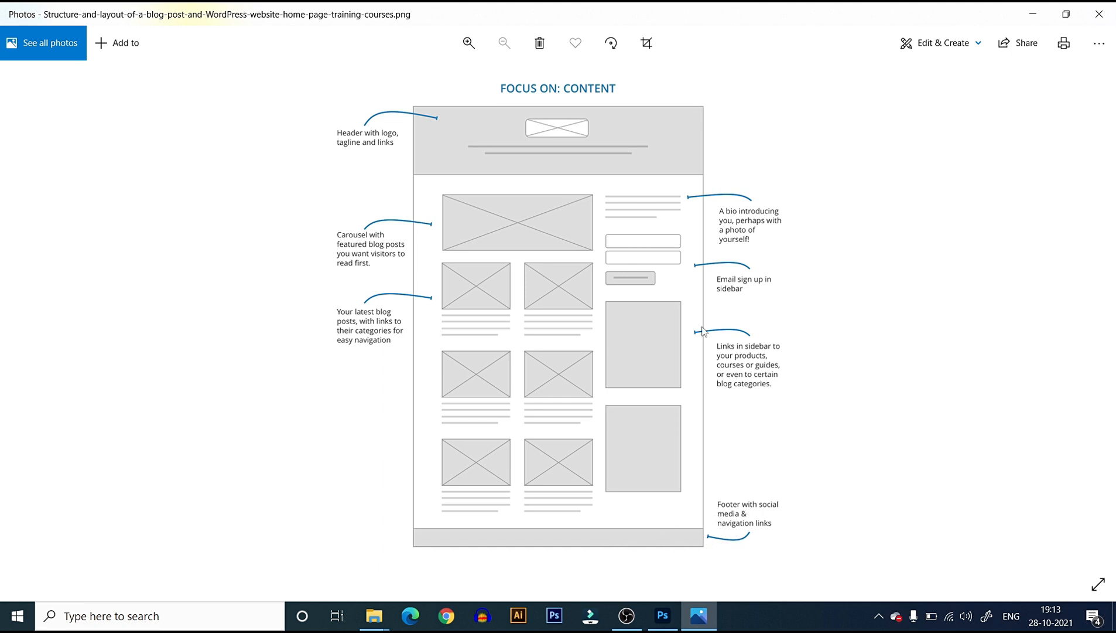
{"action": "key", "text": "Right"}
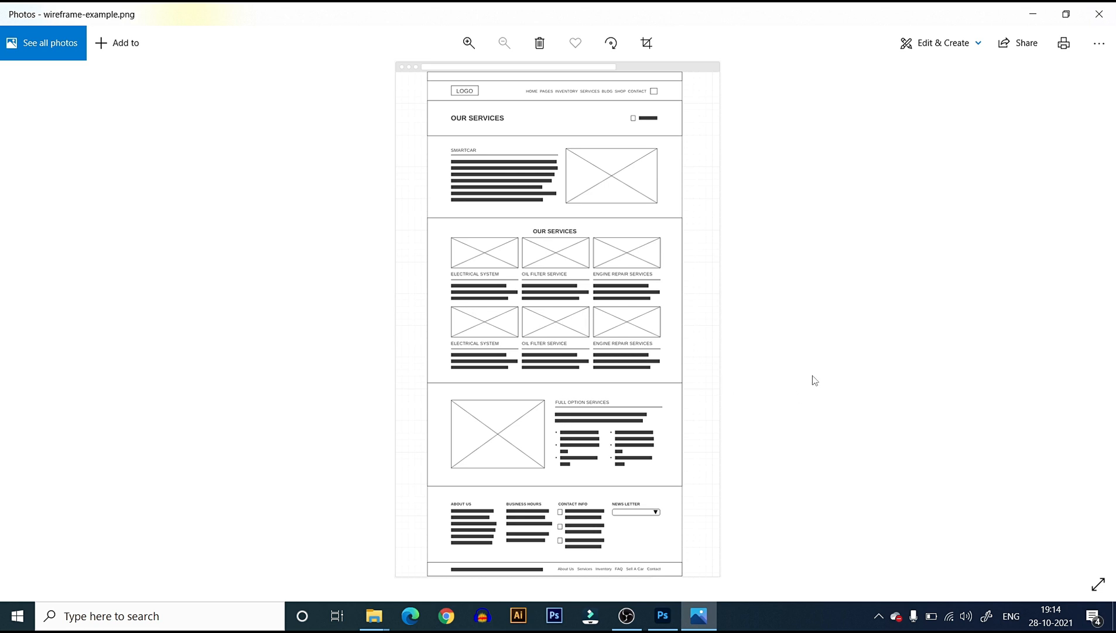
{"action": "left_click", "coordinate": [1099, 14]}
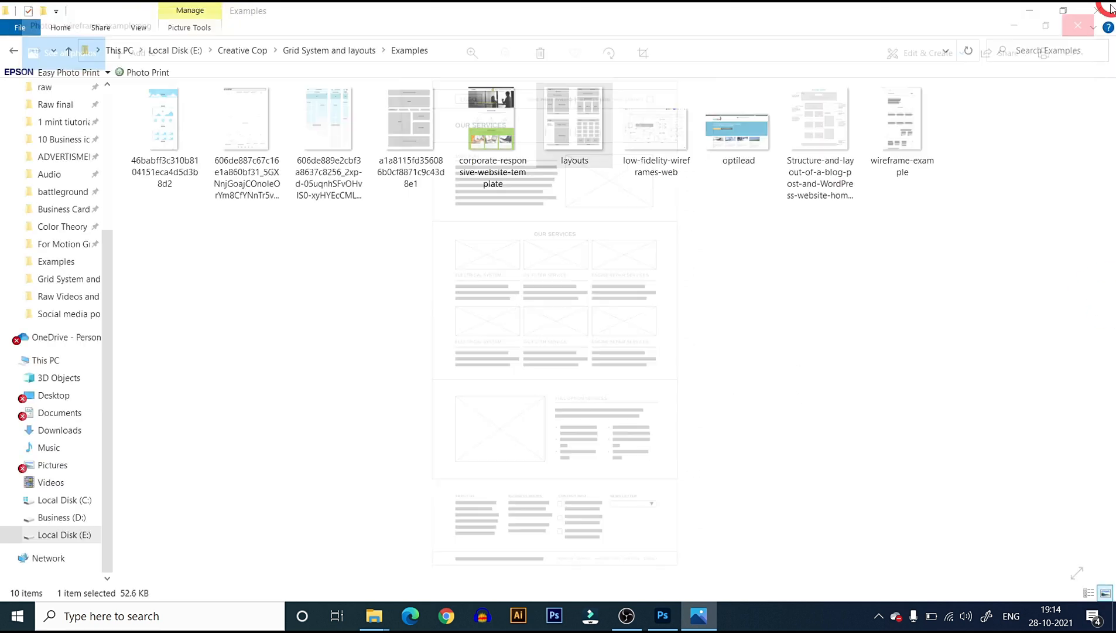